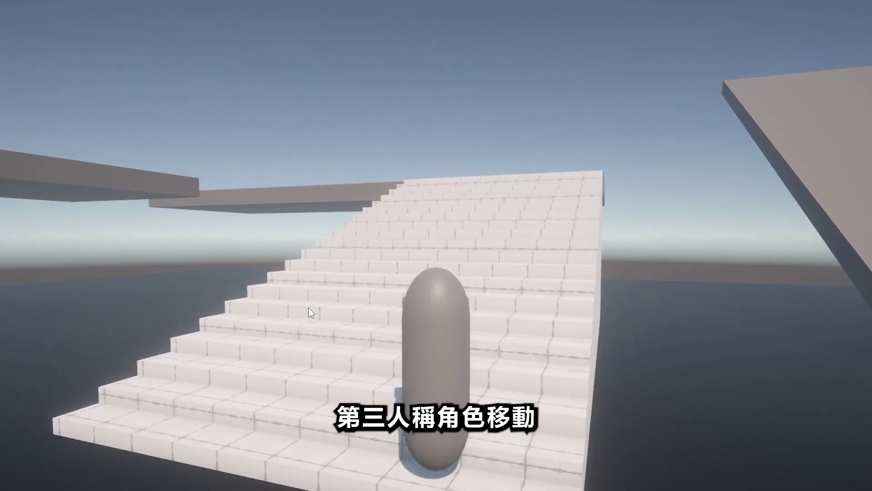
- In Play mode, run the finished capsule up the stairs and across the floating platforms
key("w")
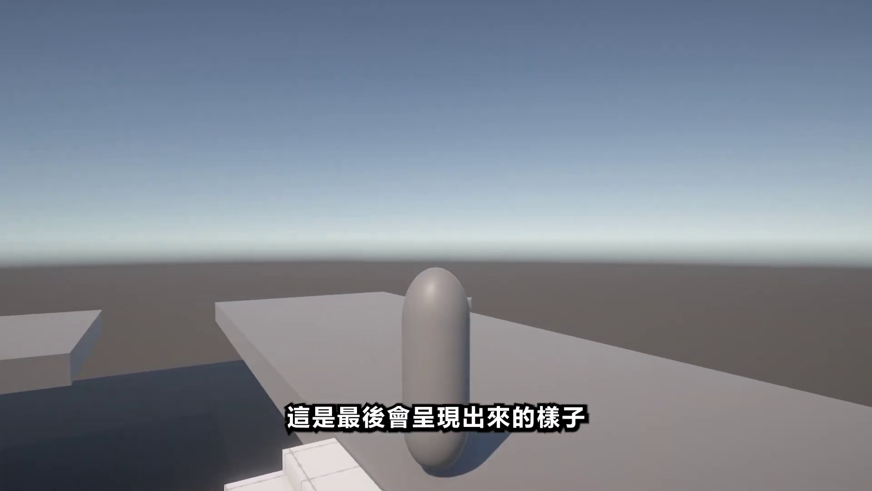
key("w")
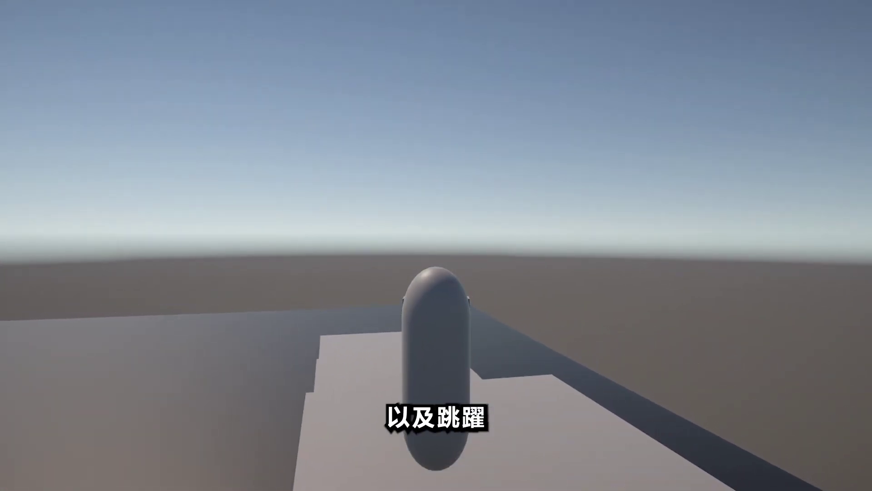
key("w")
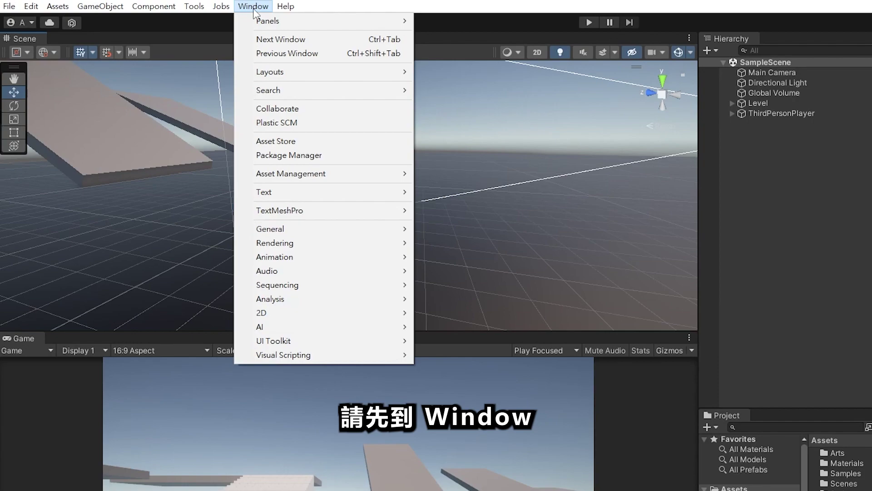
- Open the Package Manager and list the Unity Registry packages to find Cinemachine
left_click(350, 156)
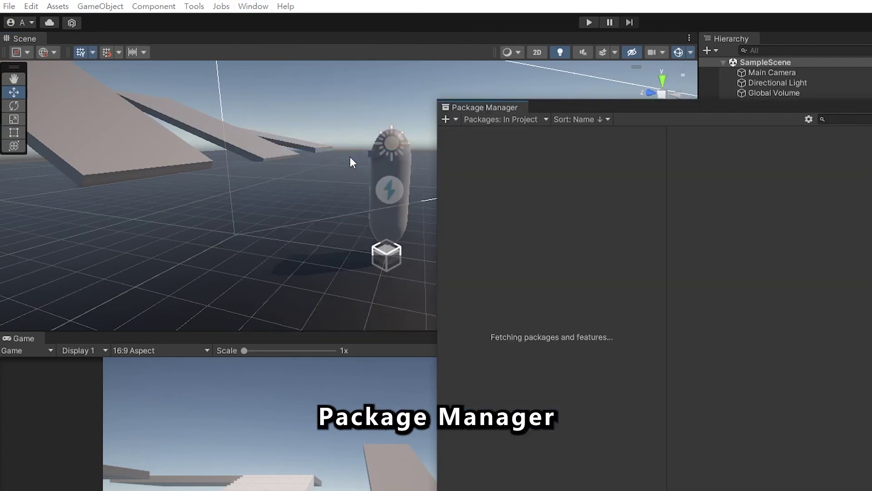
left_click(517, 119)
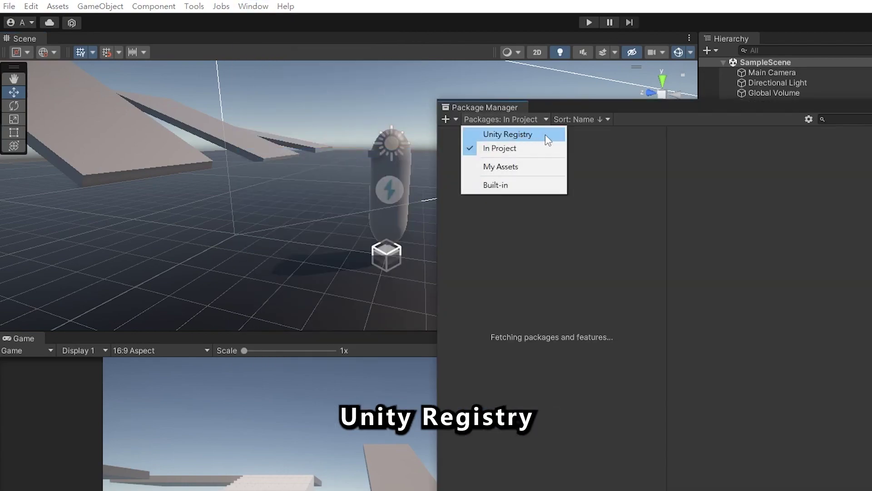
left_click(545, 134)
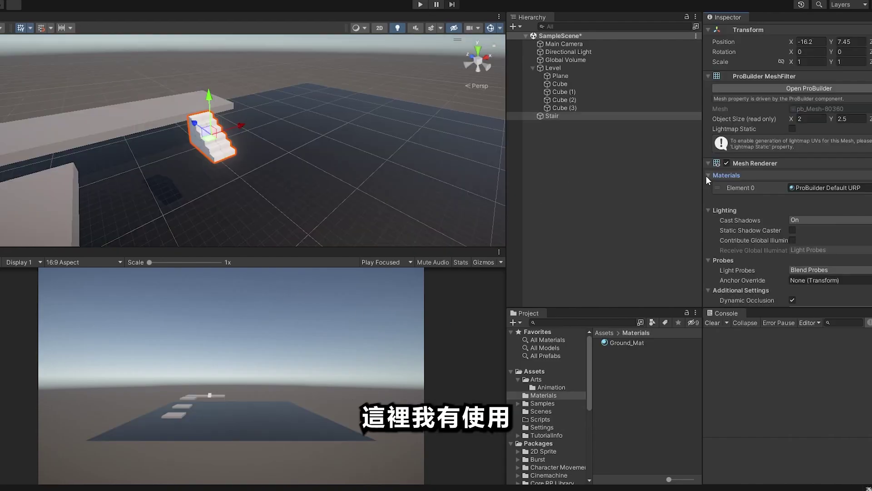
- Collapse the stair material details and reopen the Package Manager to look up Input System
left_click(708, 176)
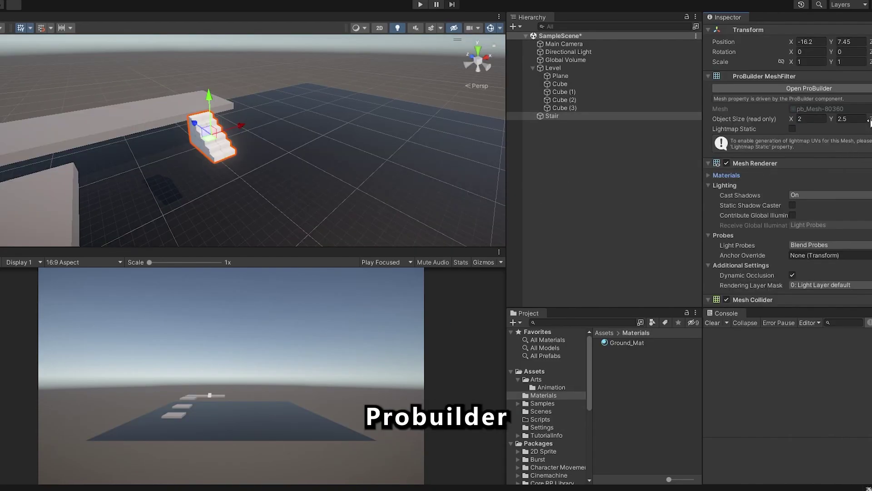
scroll(786, 182, "down", 5)
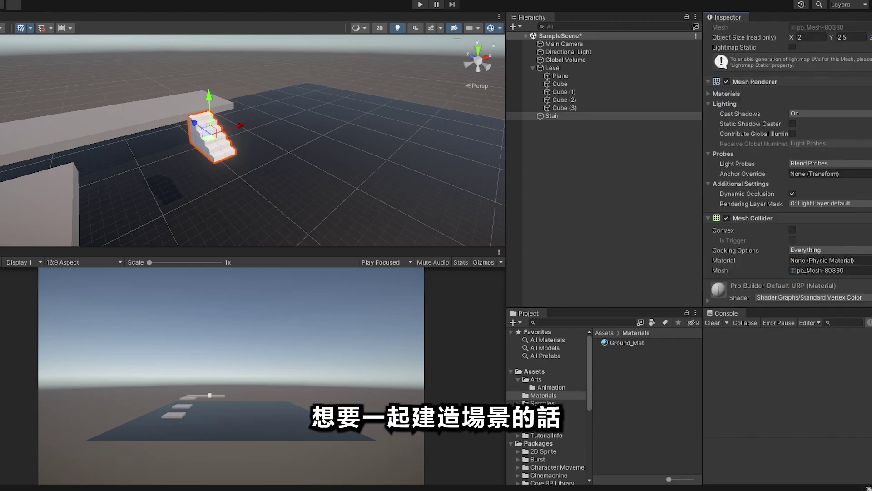
scroll(786, 182, "up", 5)
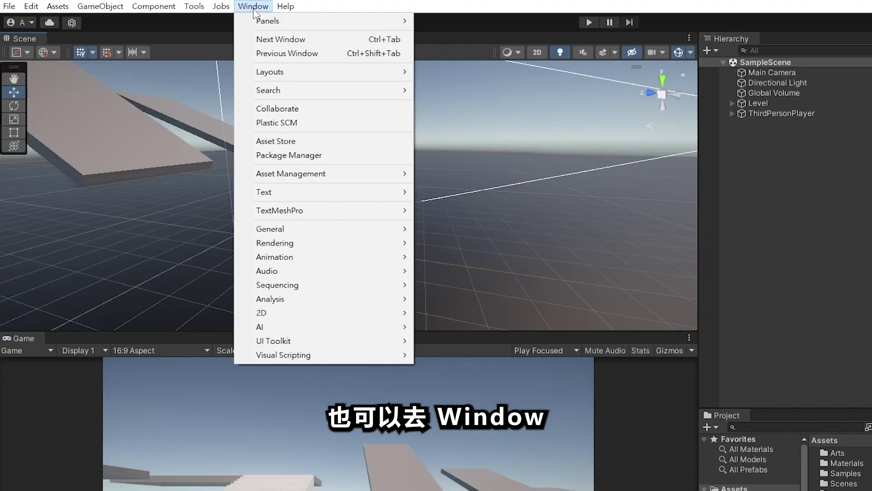
left_click(350, 157)
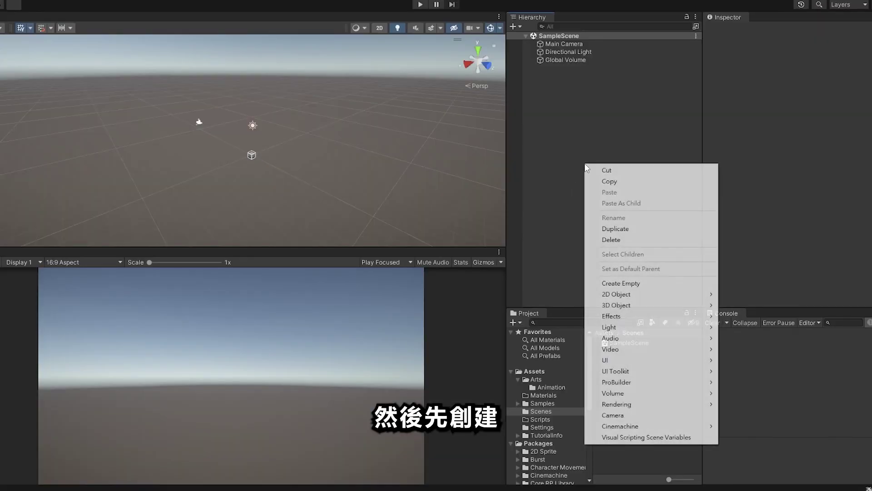
- Create an empty object named Level and reset its Transform to the origin
left_click(621, 283)
type("Level")
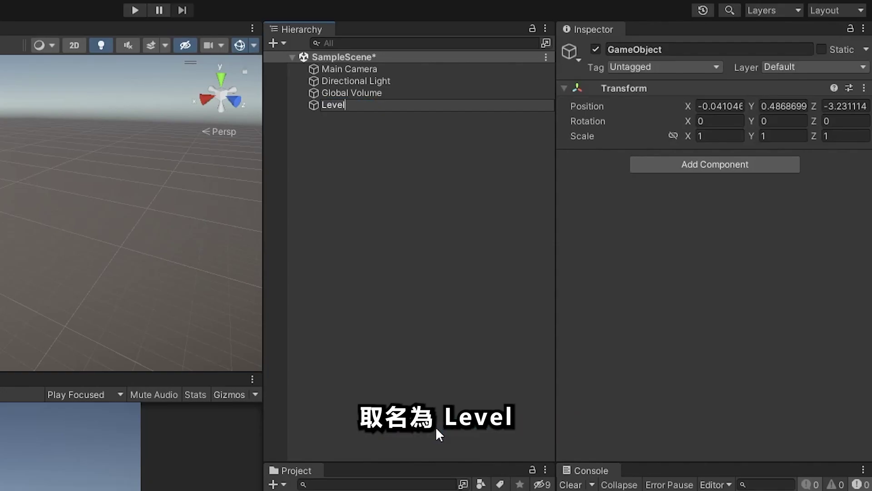
key("Return")
right_click(656, 90)
left_click(691, 107)
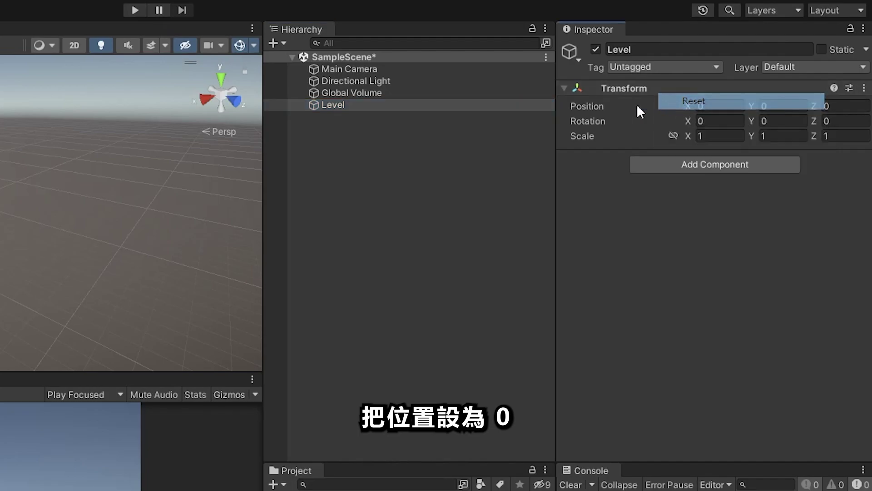
- Add a Plane floor as a child of Level
right_click(314, 105)
mouse_move(682, 254)
left_click(788, 304)
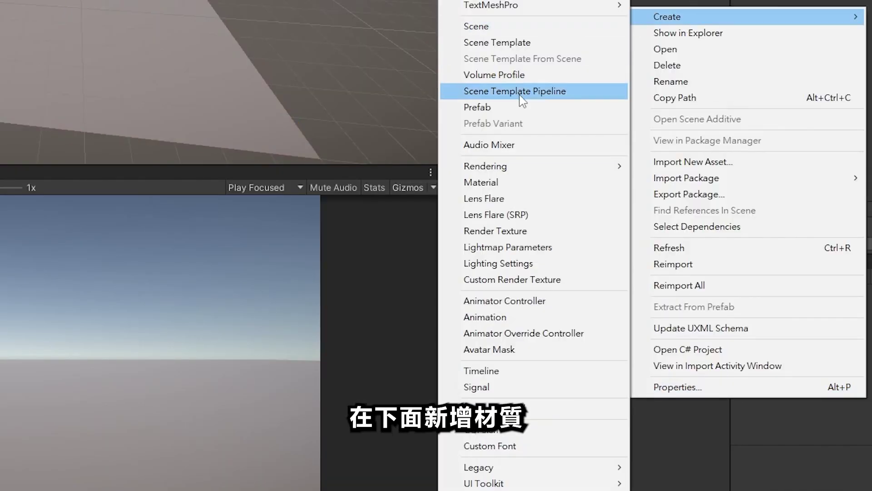
- Create a Ground_Mat material in the Materials folder and apply it to the floor plane
left_click(481, 182)
type("Ground_Ma")
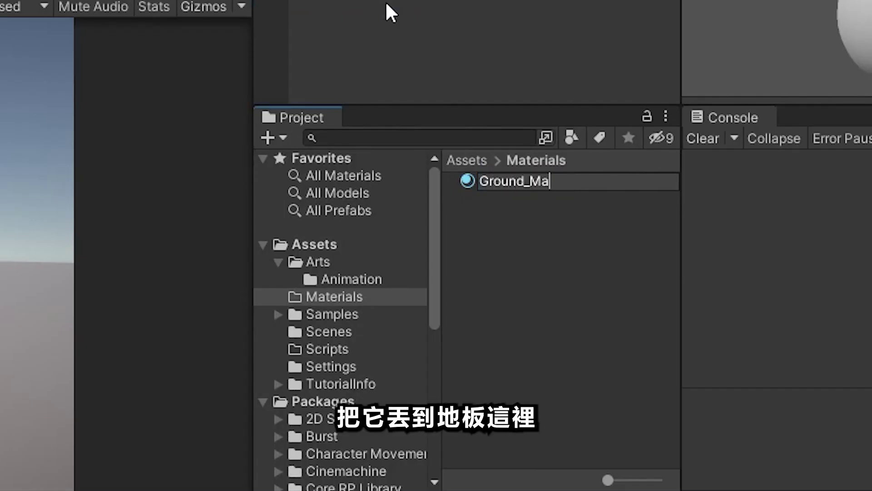
type("t")
key("Return")
left_click_drag(627, 342, 365, 206)
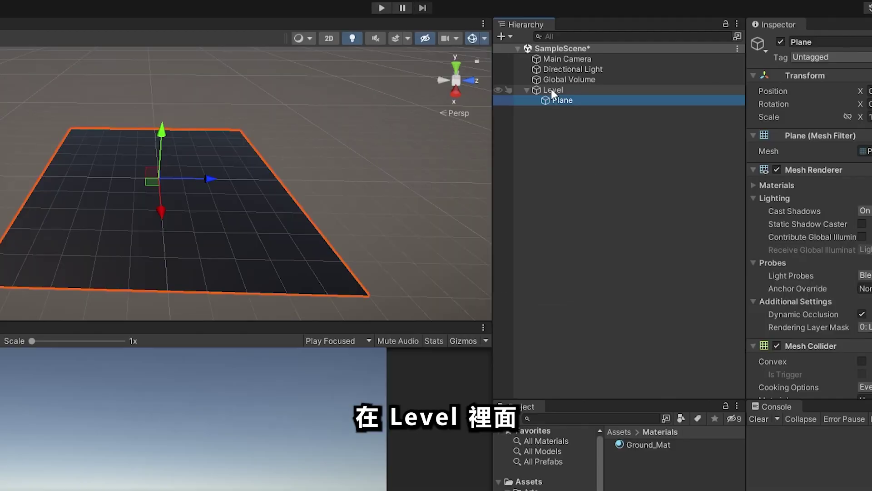
right_click(552, 90)
- Add a cube platform under Level, then duplicate it and shift the copy right along X
mouse_move(608, 288)
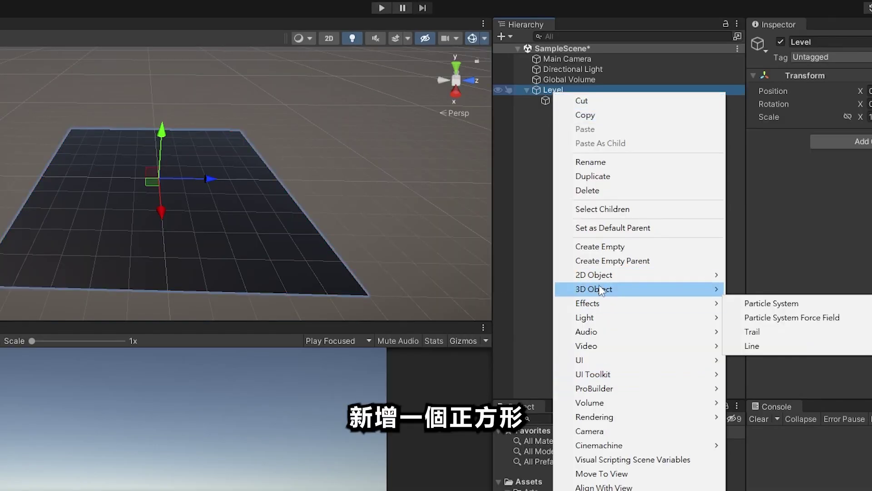
left_click(772, 292)
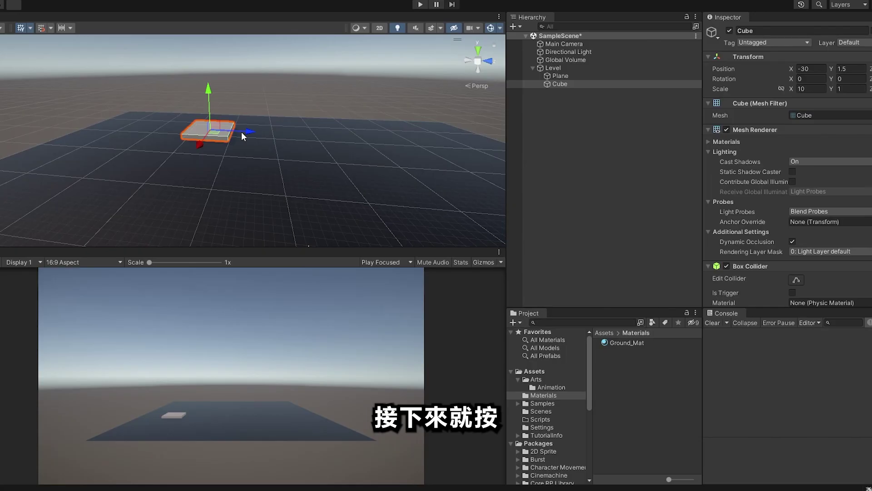
key("ctrl+d")
left_click_drag(249, 133, 275, 132)
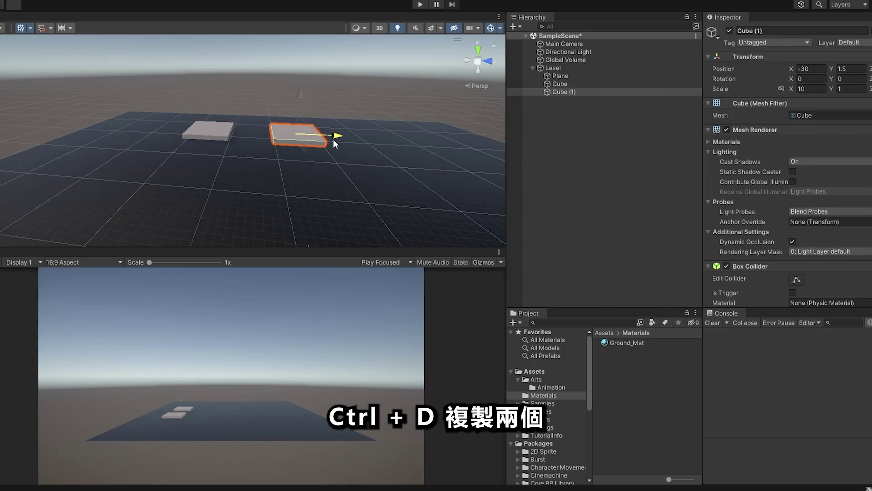
left_click_drag(335, 144, 337, 147)
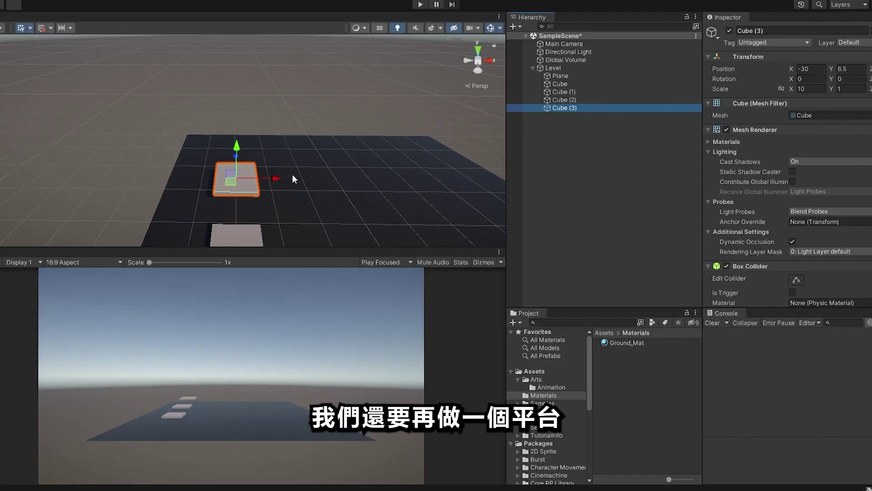
- Stretch Cube (3) to length 30 and slide it along X beside the other platforms
key("f")
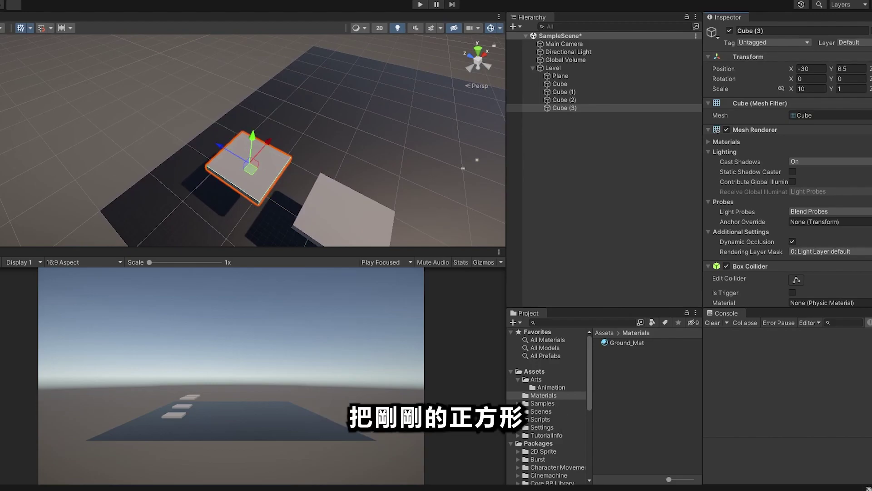
type("30")
key("Return")
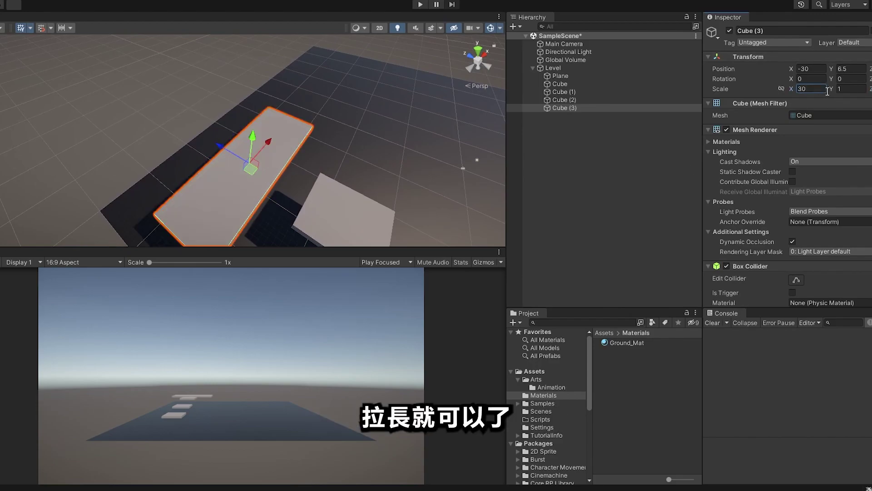
mouse_move(190, 137)
left_mouse_down("alt")
mouse_move(146, 141)
mouse_move(173, 136)
left_mouse_up("alt")
left_click_drag(248, 144, 282, 145)
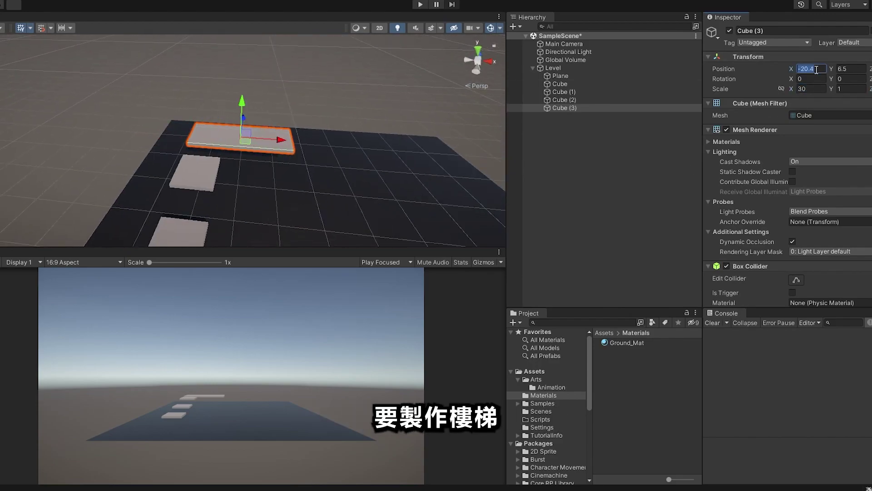
left_click(272, 14)
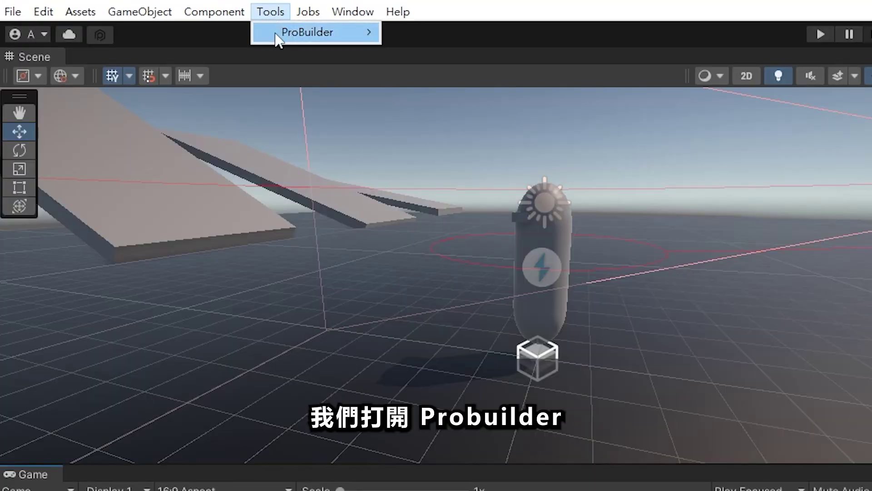
- Build a ProBuilder Stairs shape by drawing its base on the ground and raising the steps
mouse_move(278, 36)
left_click(439, 33)
left_click(467, 210)
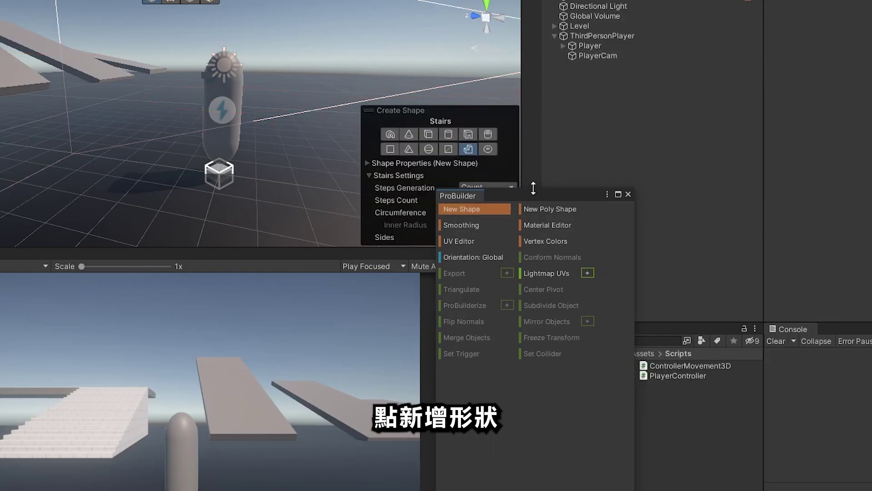
left_click(777, 267)
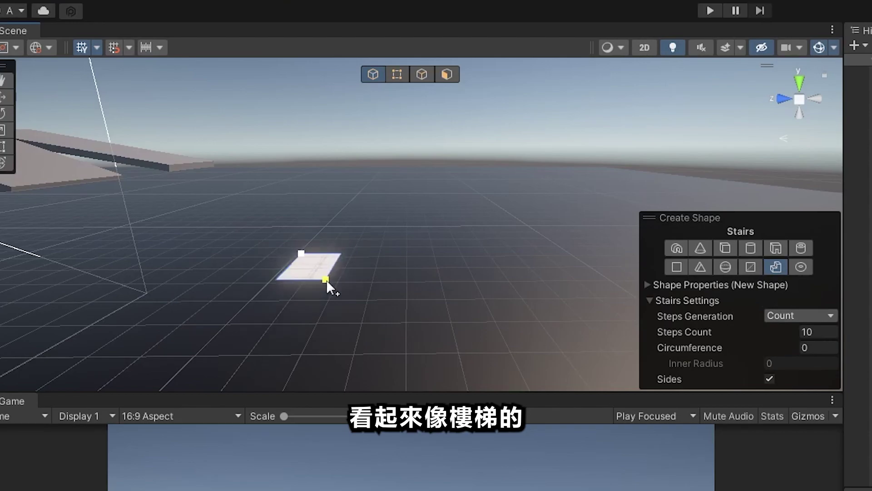
left_click_drag(326, 280, 514, 337)
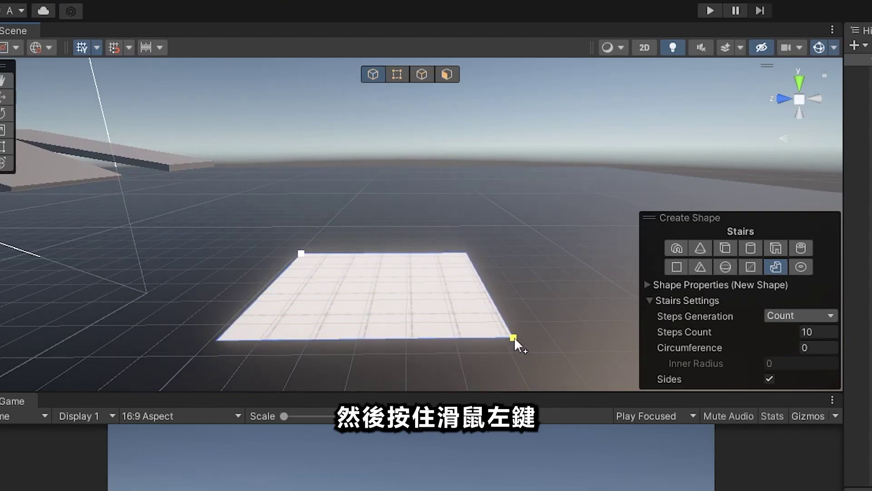
left_click(521, 152)
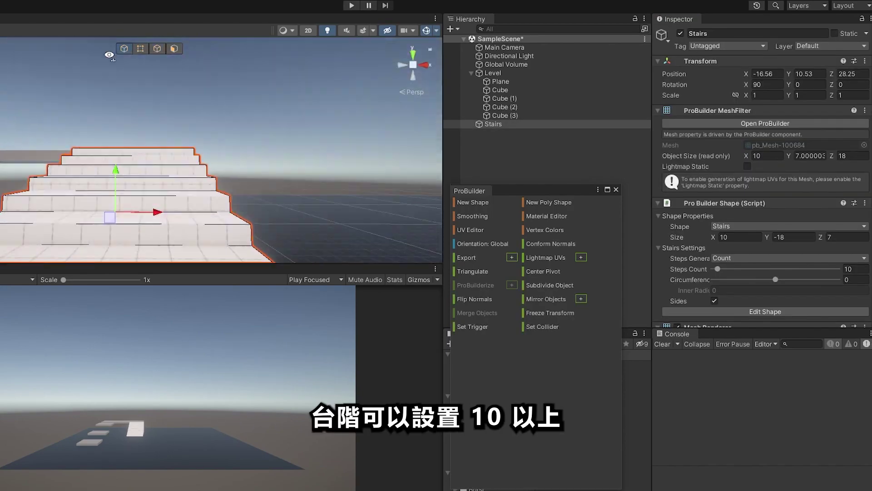
- Duplicate the long slab as Cube (4) and slide it right along X
left_click_drag(109, 55, 31, 192, "alt")
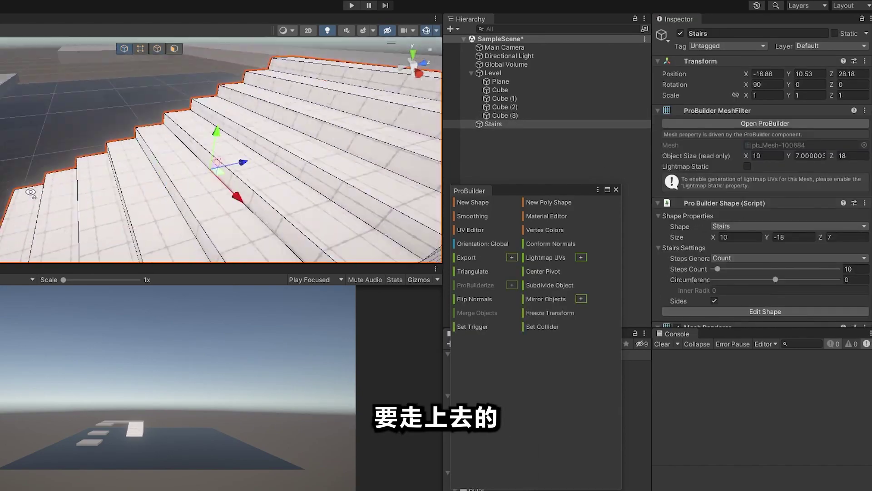
key("ctrl+d")
mouse_move(137, 96)
left_mouse_down()
mouse_move(310, 96)
mouse_move(299, 102)
left_mouse_up()
- Rotate the slab copy 90° on Y, then duplicate it and slide the new copy along X
key("e")
left_click(811, 85)
type("90")
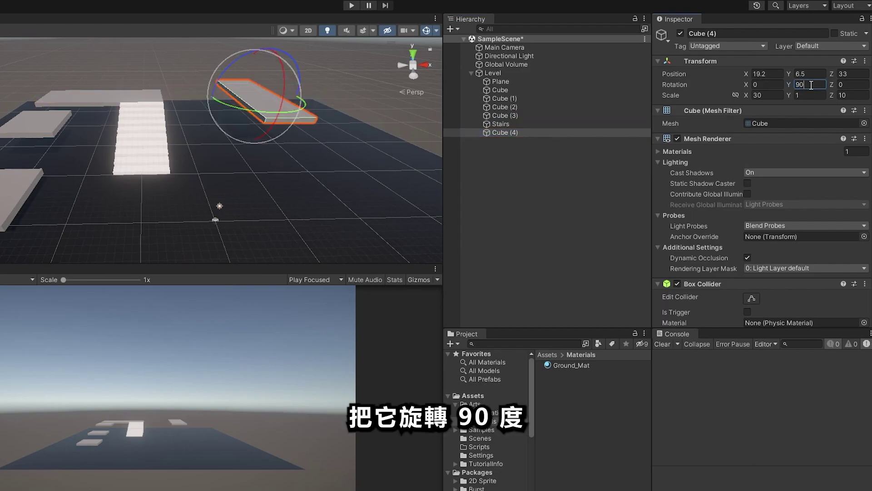
key("Return")
key("w")
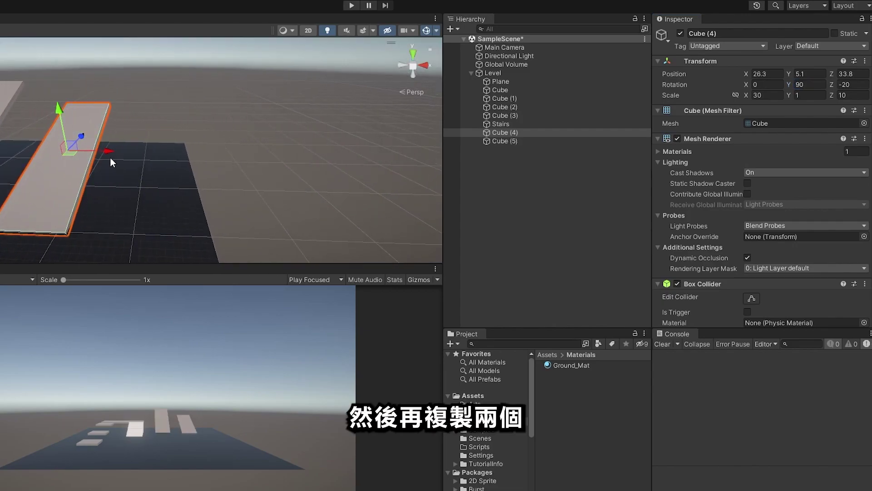
key("ctrl+d")
left_click_drag(110, 157, 206, 157)
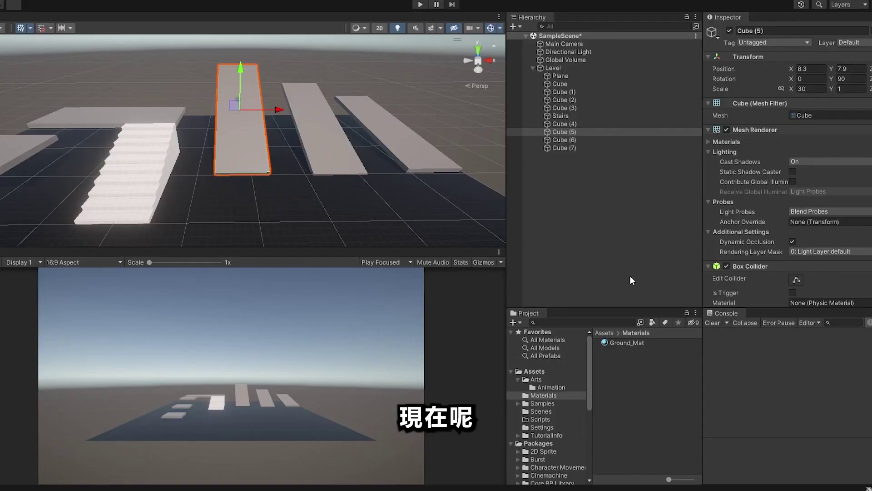
left_click(631, 276)
- Create an empty ThirdPersonPlayer object and reset its Transform to the origin
left_click(533, 67)
right_click(573, 122)
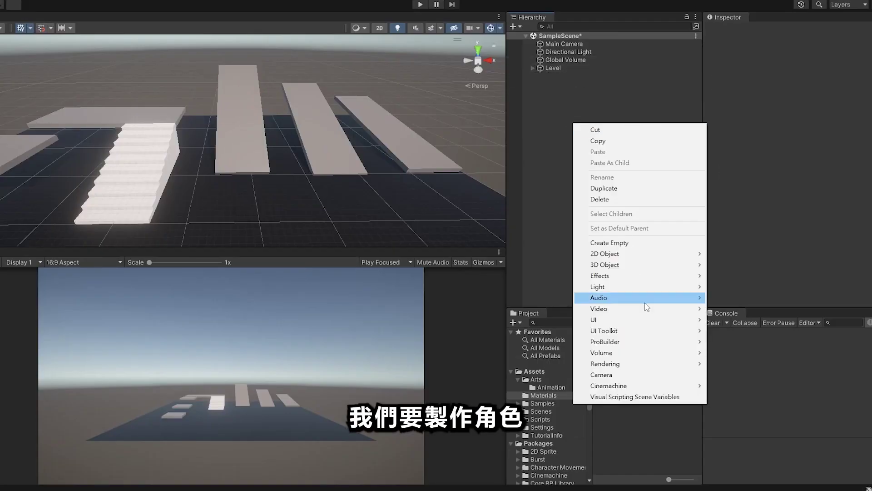
left_click(623, 243)
type("h")
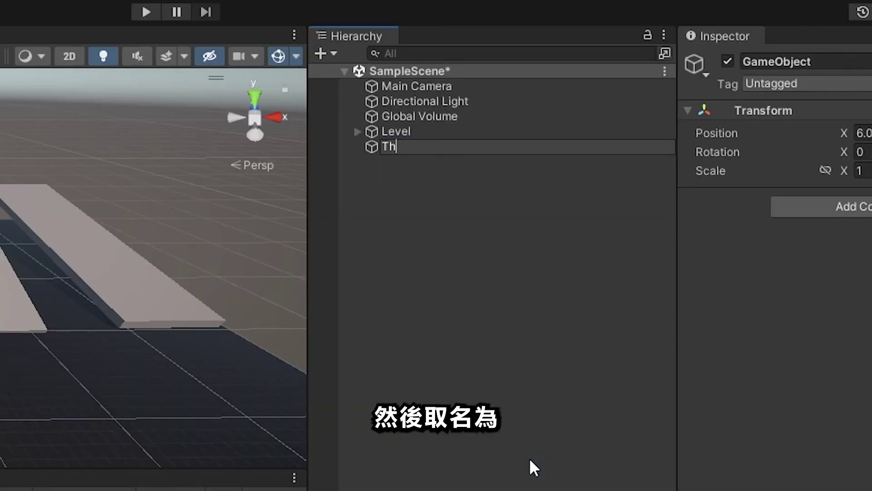
type("irdPersonPlayer")
key("Return")
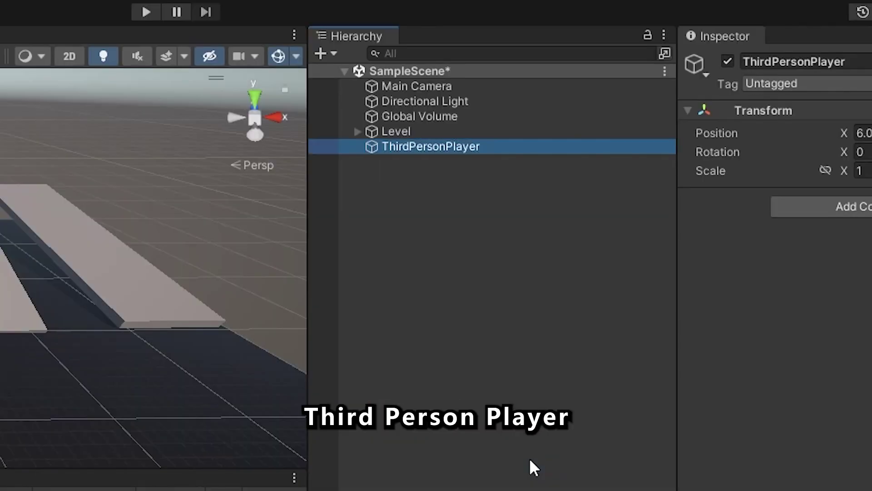
right_click(748, 77)
left_click(775, 86)
- Add a Player capsule under ThirdPersonPlayer and raise its Y scale above 1
right_click(518, 99)
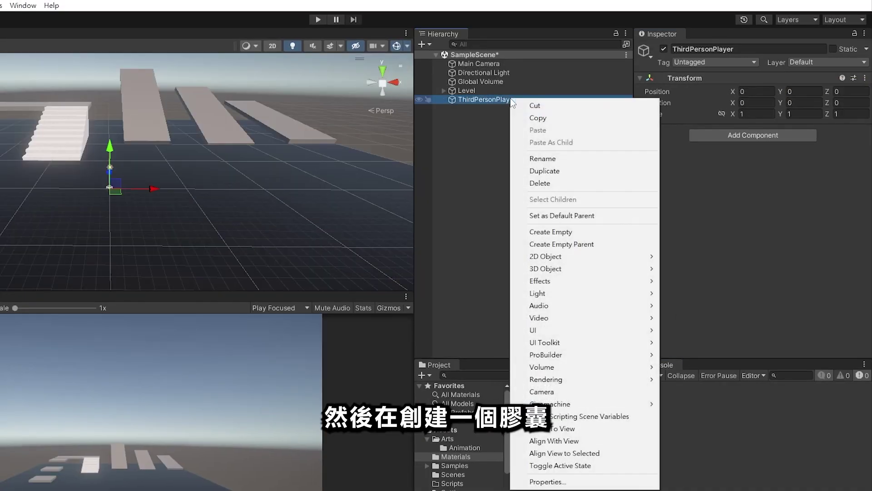
mouse_move(595, 266)
left_click(729, 288)
left_click(802, 113)
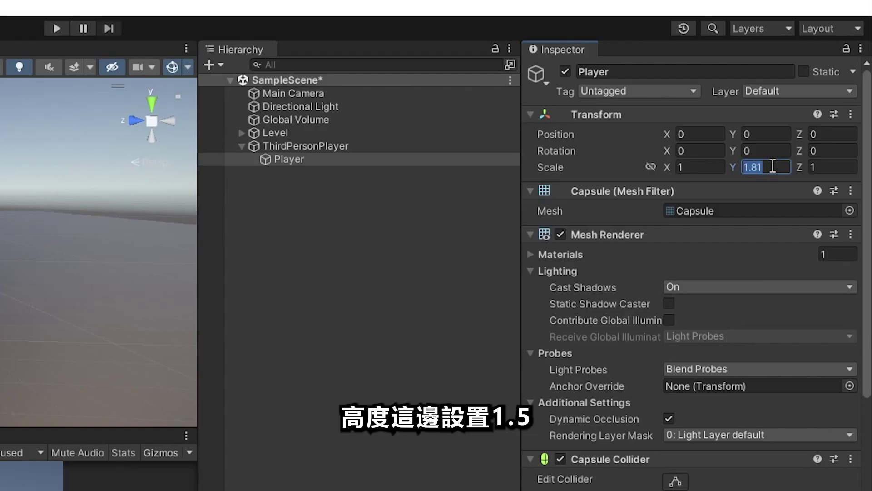
type("1.")
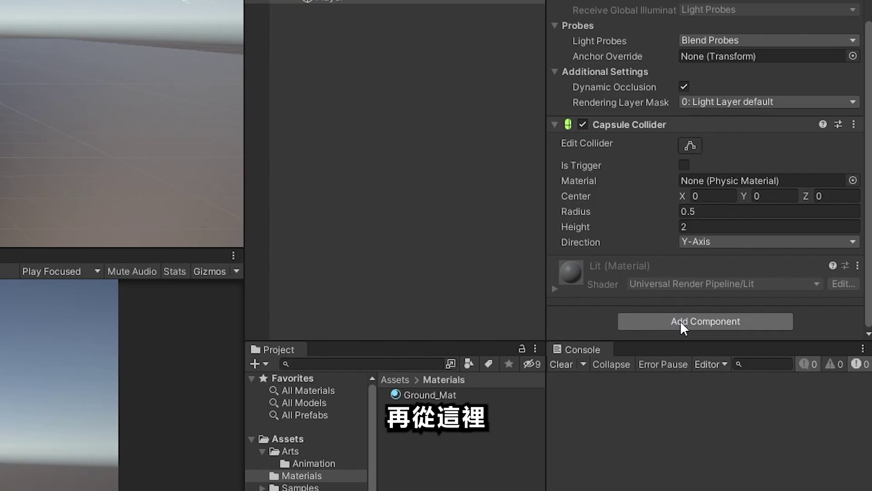
- Add Character Controller and Player Input components to the Player capsule
left_click(680, 320)
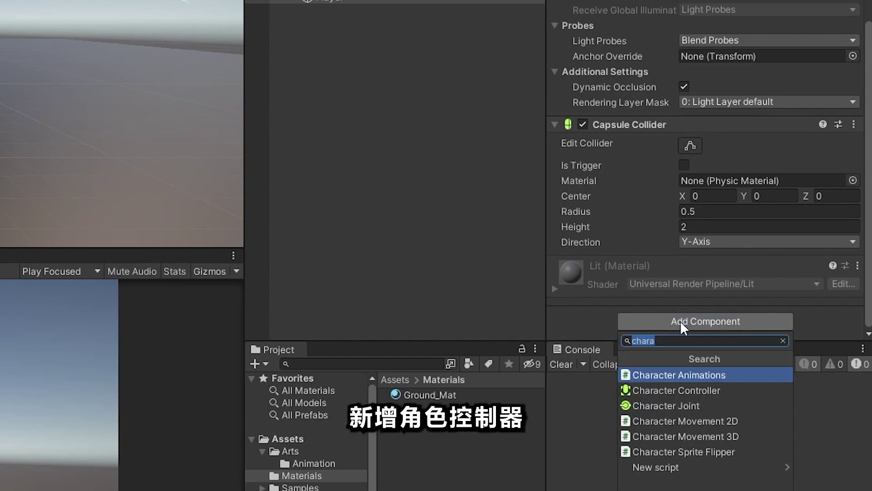
key("Down")
key("Return")
left_click(705, 326)
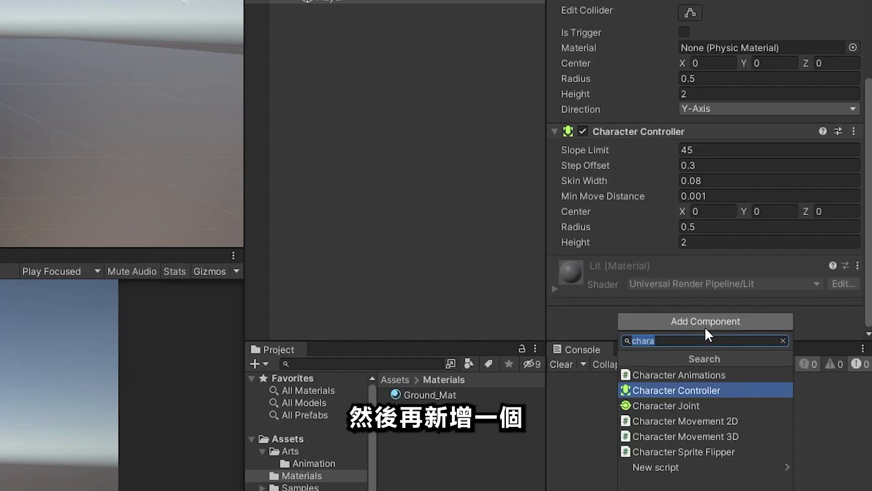
type("player")
key("Return")
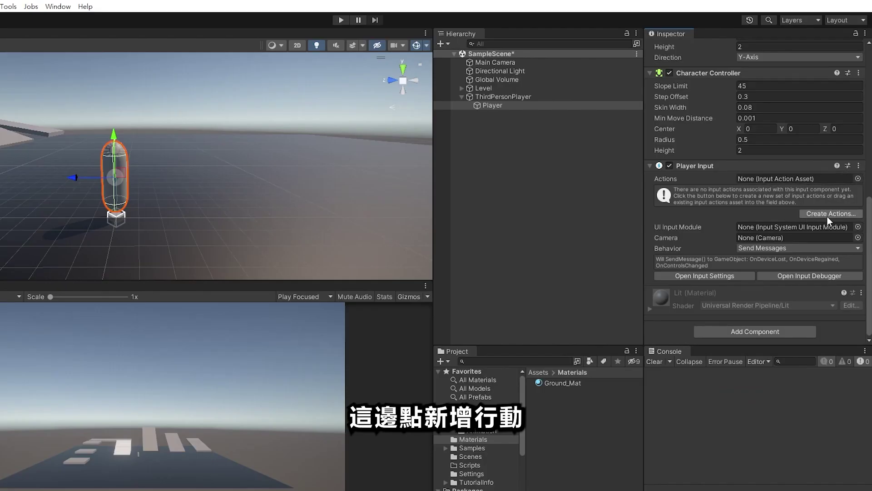
- Create and save a new PlayerInputAction asset, then inspect its Move action bindings
left_click(830, 213)
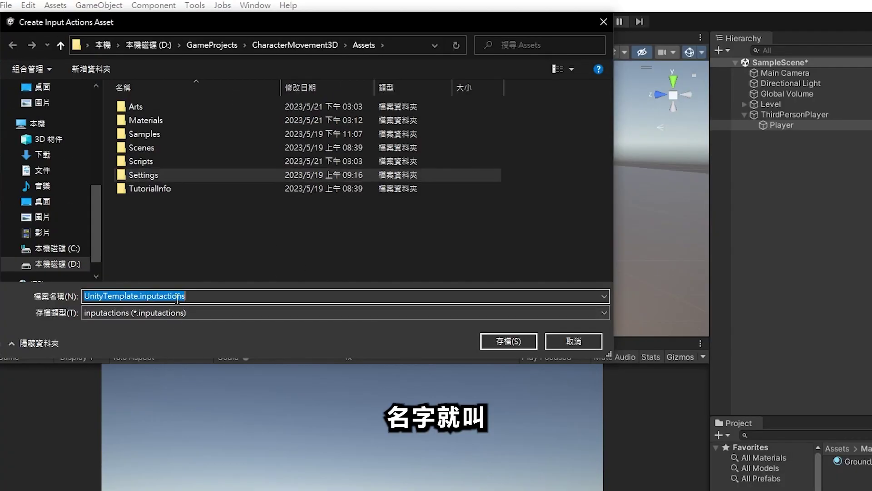
type("PlayerInputAction")
key("Return")
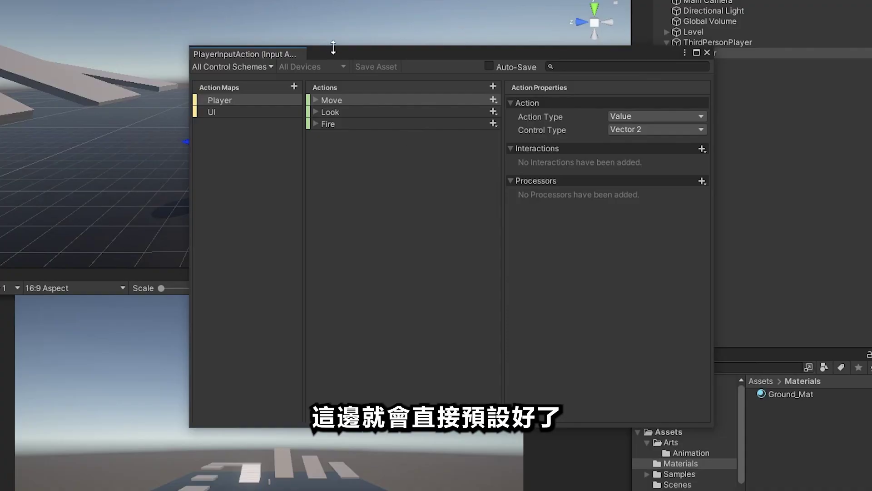
left_click(315, 100)
left_click(316, 100)
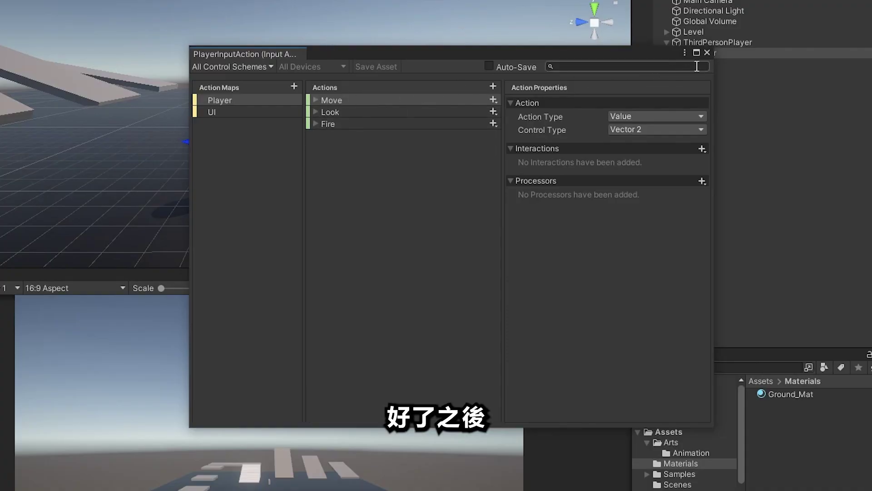
- Add a FreeLook camera under ThirdPersonPlayer that follows and looks at Player
left_click(707, 53)
right_click(714, 43)
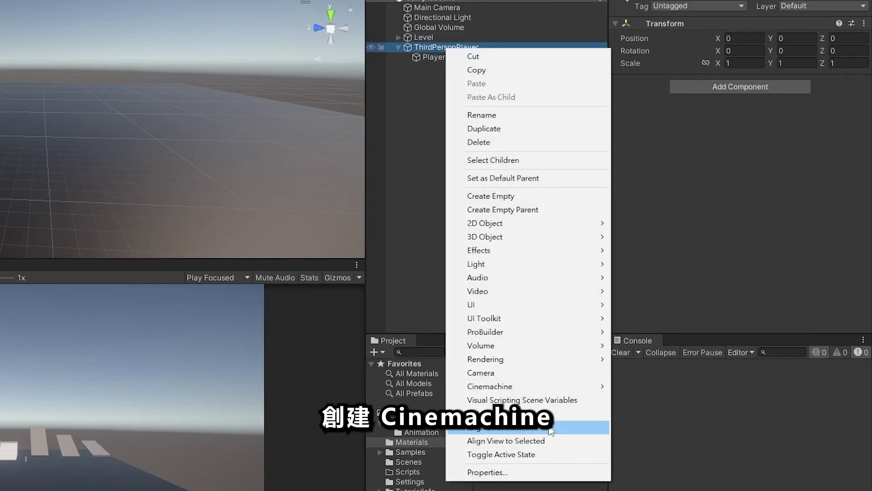
mouse_move(531, 390)
left_click(670, 402)
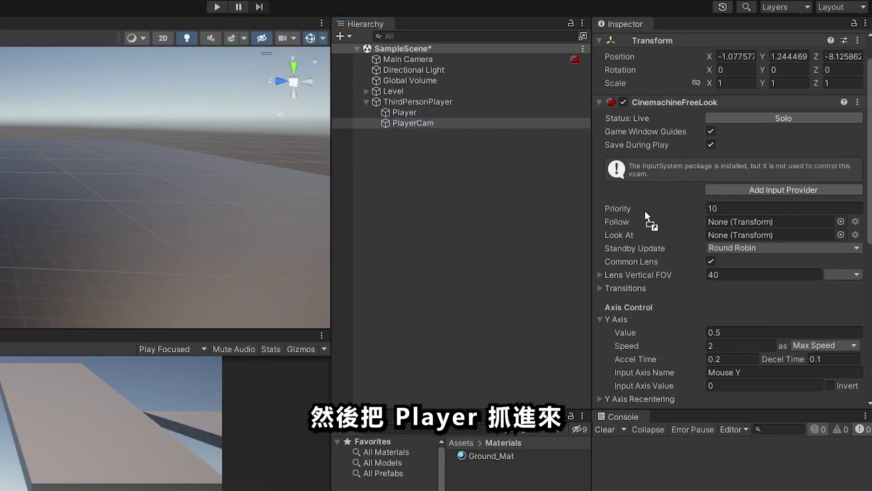
left_click_drag(404, 112, 808, 236)
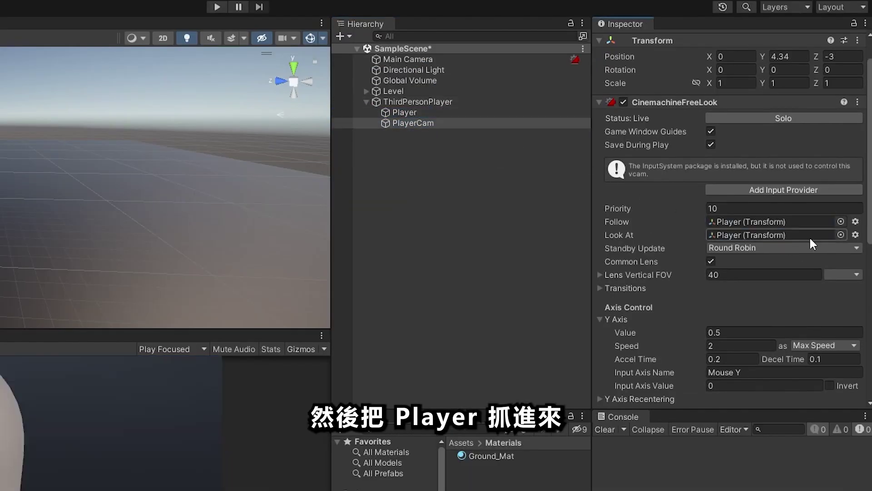
- Set the camera's field of view to 60, invert Y and turn off X-axis inversion
left_click(761, 275)
type("60")
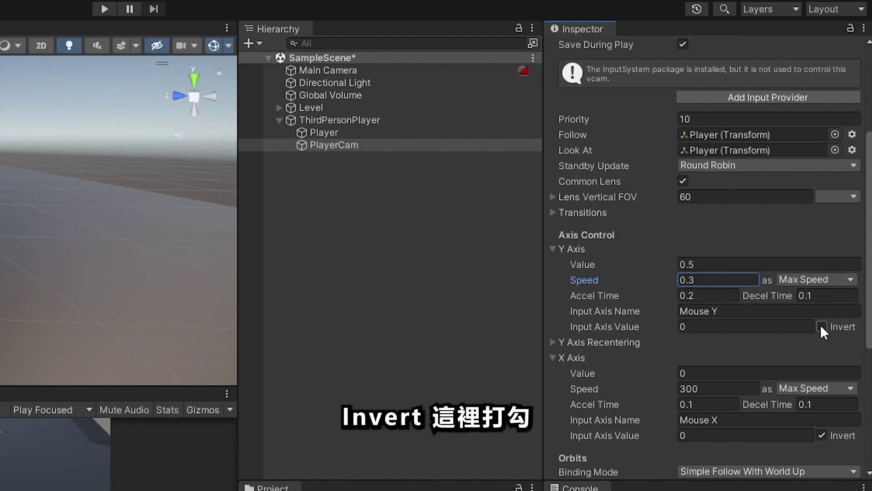
left_click(821, 327)
scroll(820, 324, "down", 2)
left_click(820, 349)
- Set the horizontal axis speed to 80 and the binding mode to World Space
left_click(714, 306)
type("0")
scroll(714, 306, "down", 2)
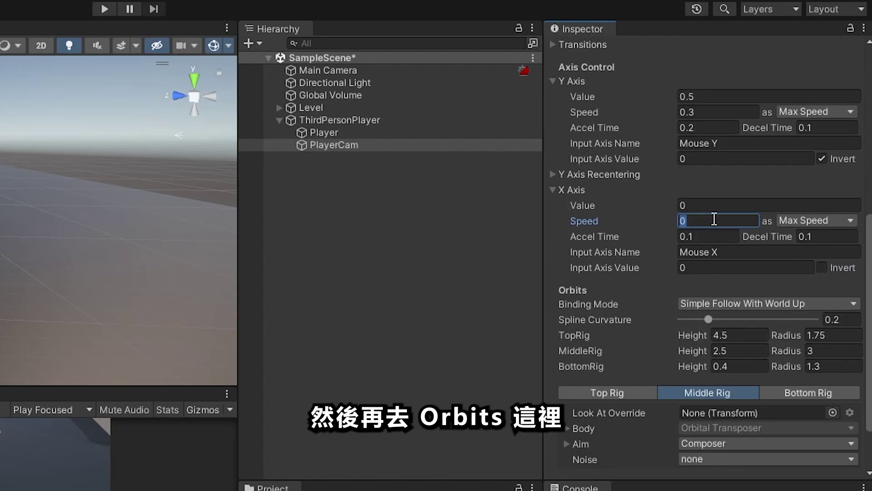
left_click(765, 304)
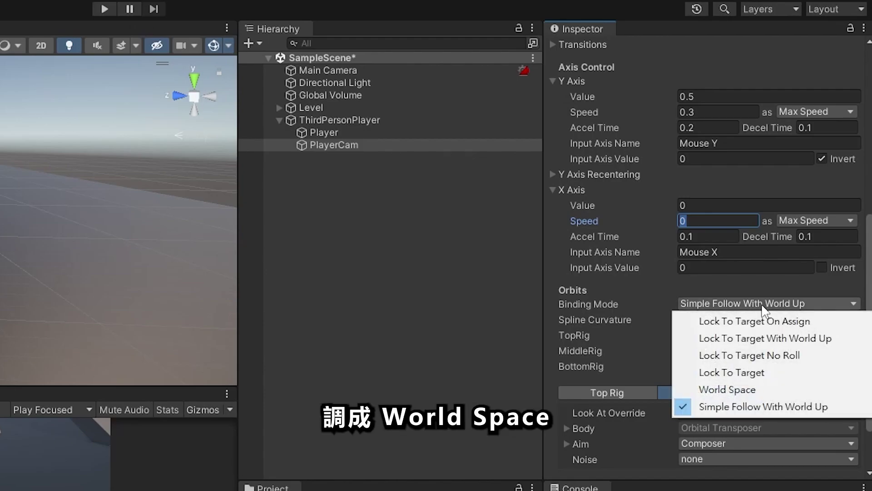
left_click(733, 386)
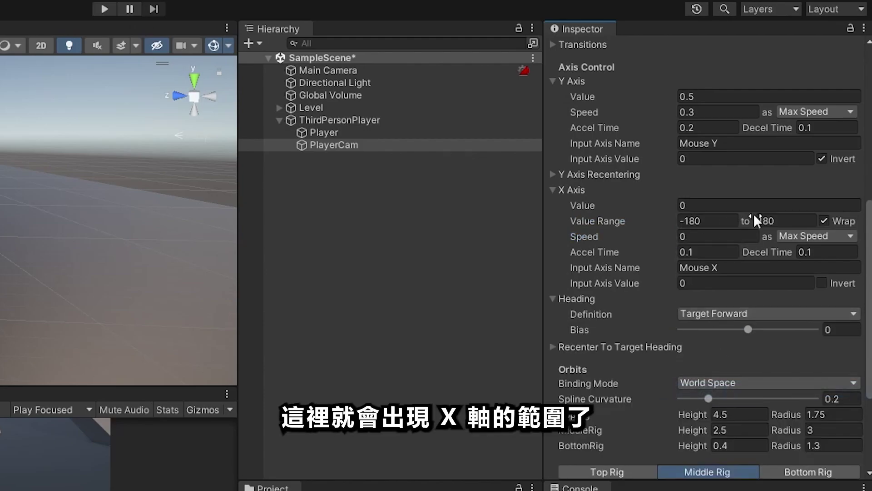
left_click(756, 235)
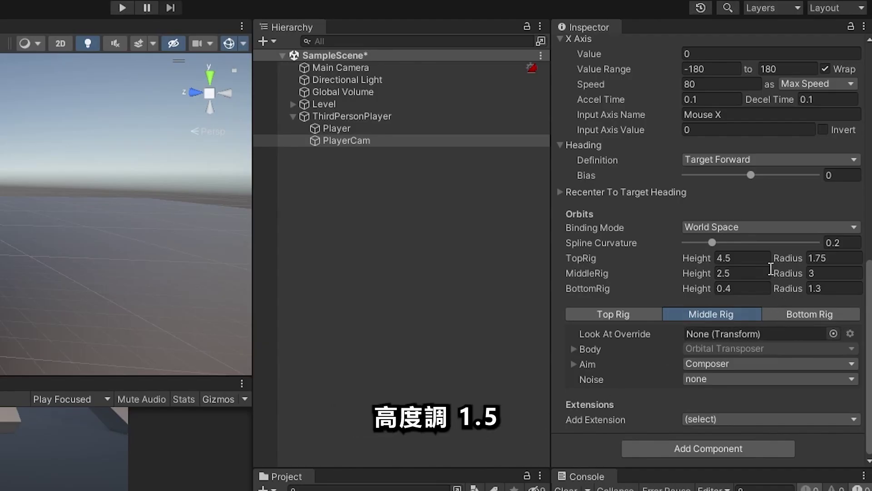
- Set the middle rig height to 1.5, zero its body damping and set aim offset Y to 1.25
left_click(768, 270)
type("1.5")
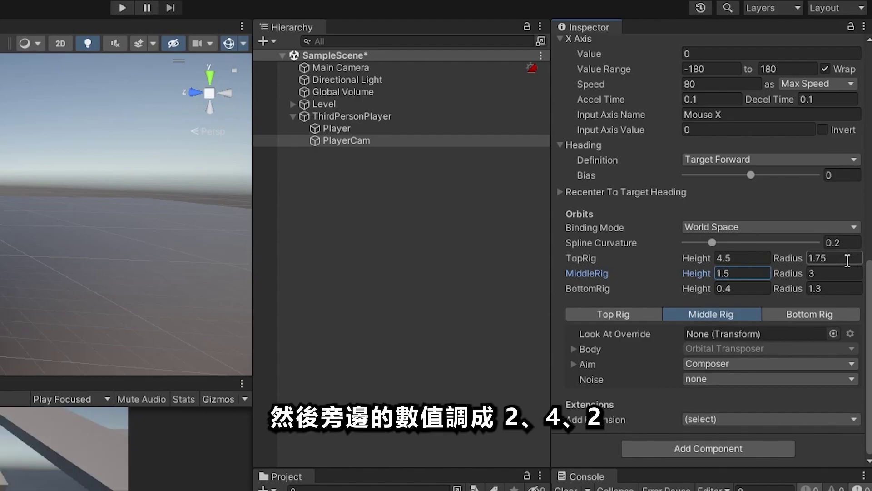
type("4")
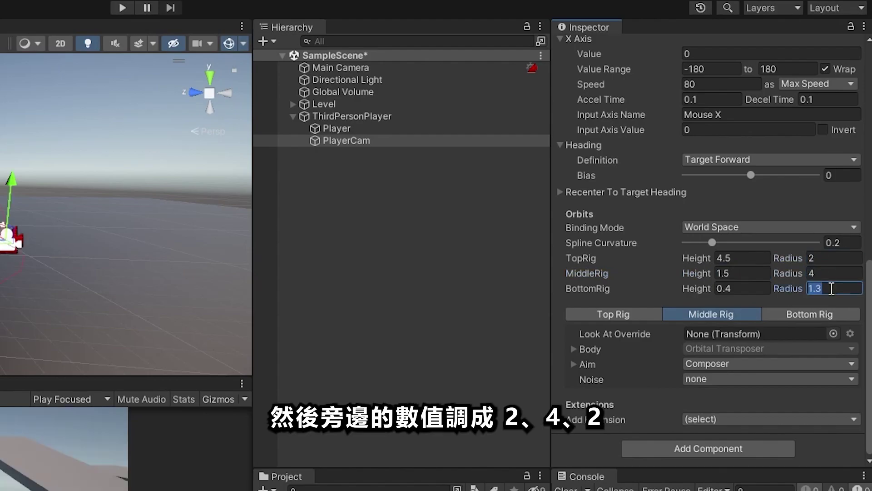
type("2")
left_click(574, 349)
scroll(729, 351, "down", 2)
left_click_drag(694, 318, 699, 319)
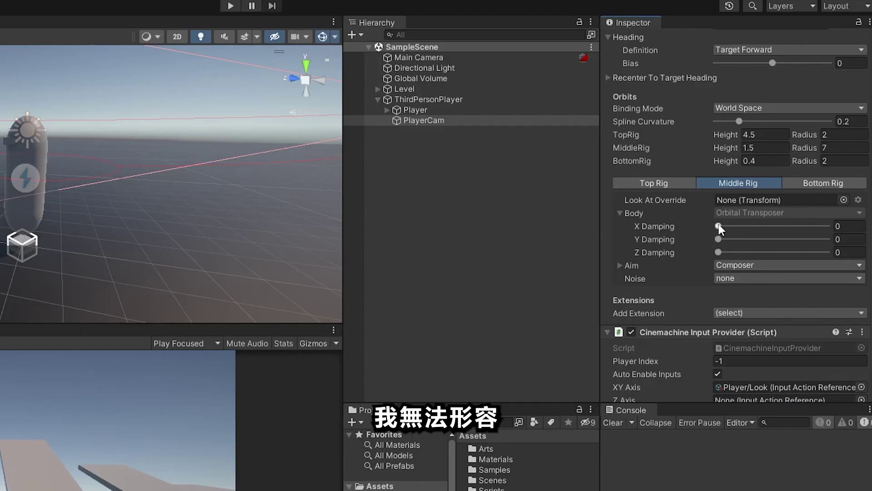
left_click_drag(718, 225, 842, 237)
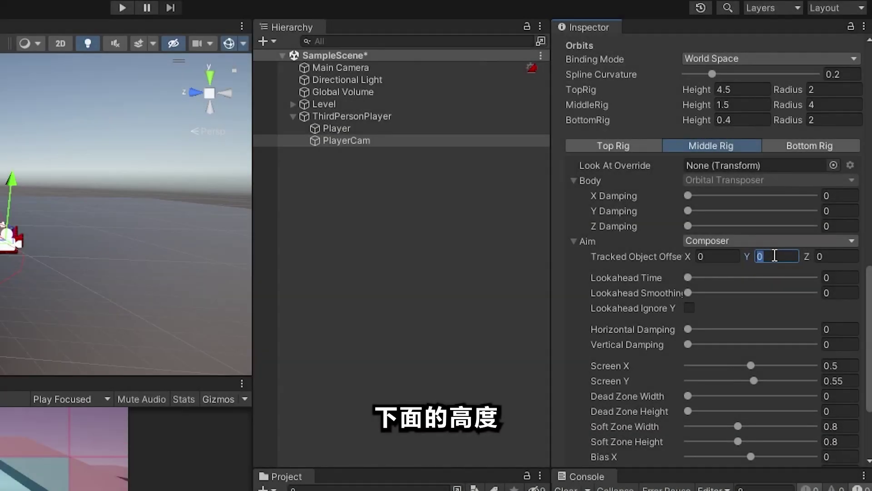
type("1.25")
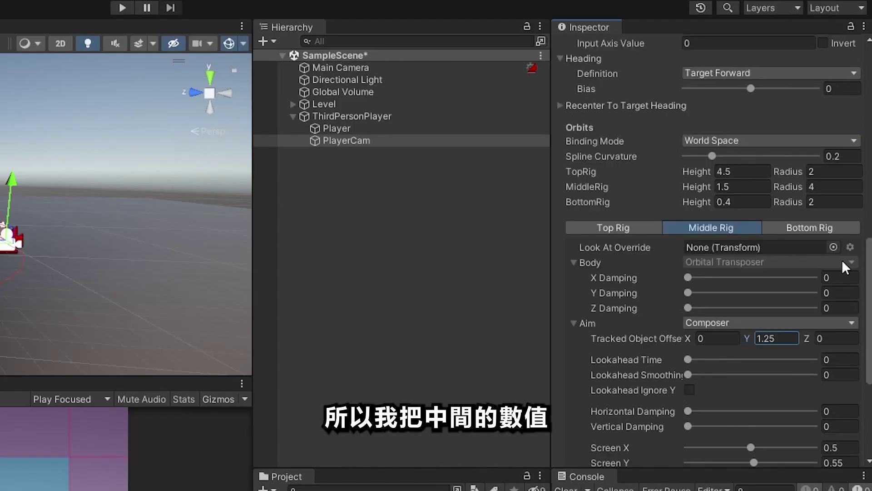
- Set the middle orbit radius to 7
scroll(841, 260, "up", 2)
left_click_drag(777, 229, 857, 228)
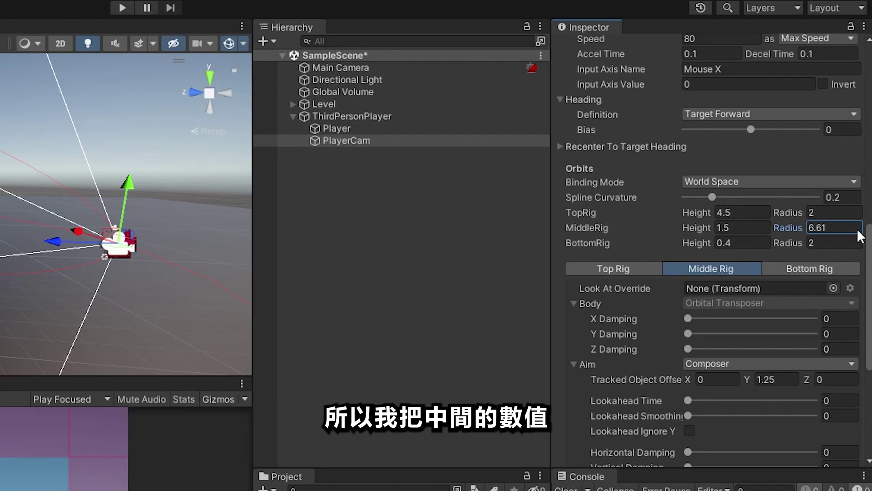
left_click(850, 228)
type("7")
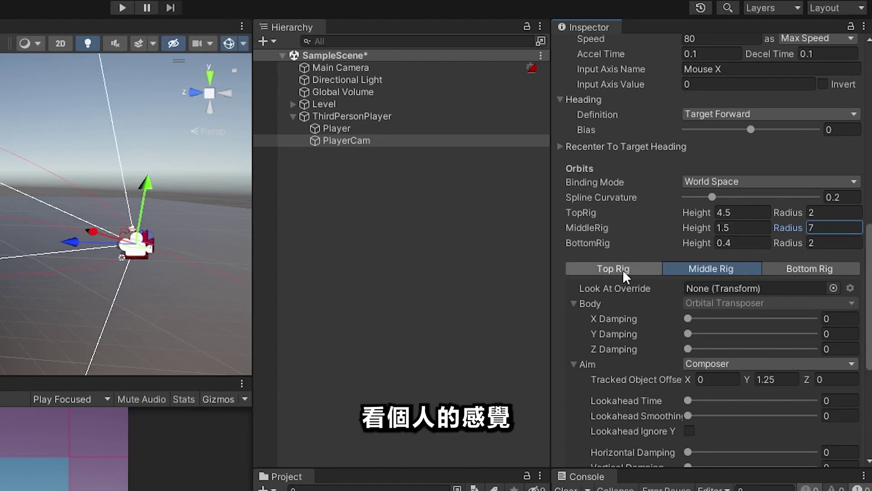
- Zero the top rig's X and Z damping and set its tracked object offset Y to 1.25
left_click(622, 269)
left_click(653, 318)
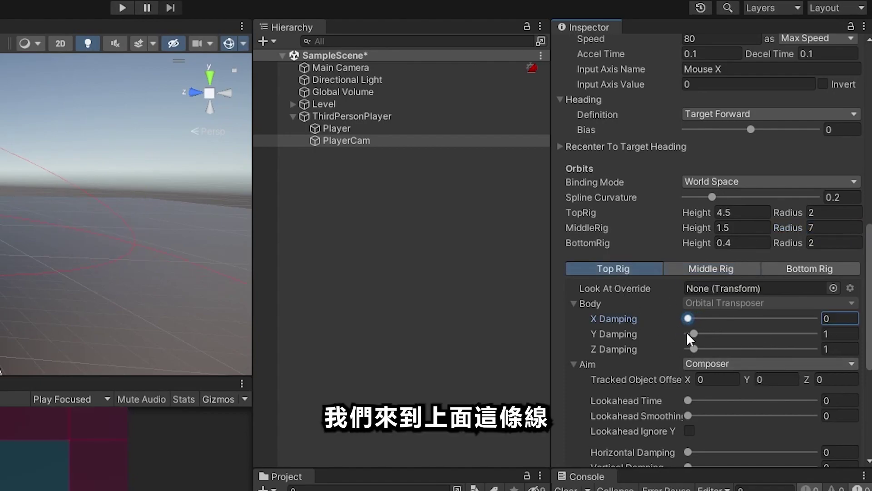
left_click_drag(694, 349, 685, 350)
left_click(771, 379)
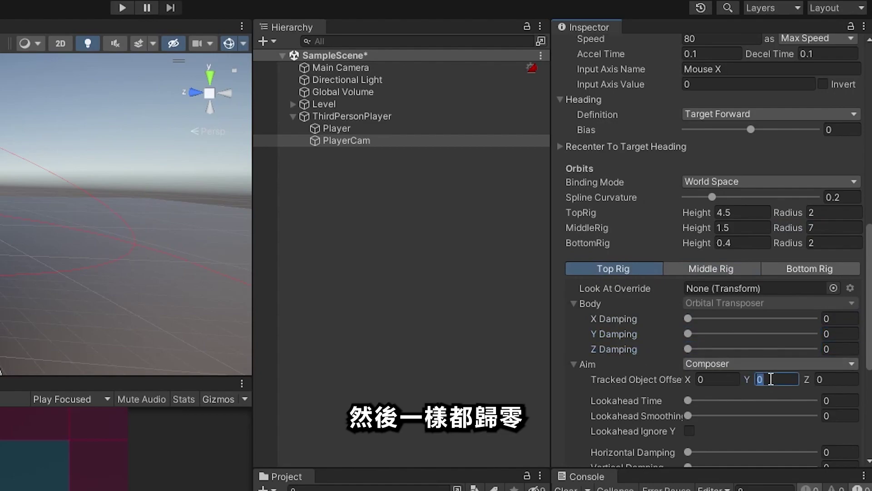
type("1.25")
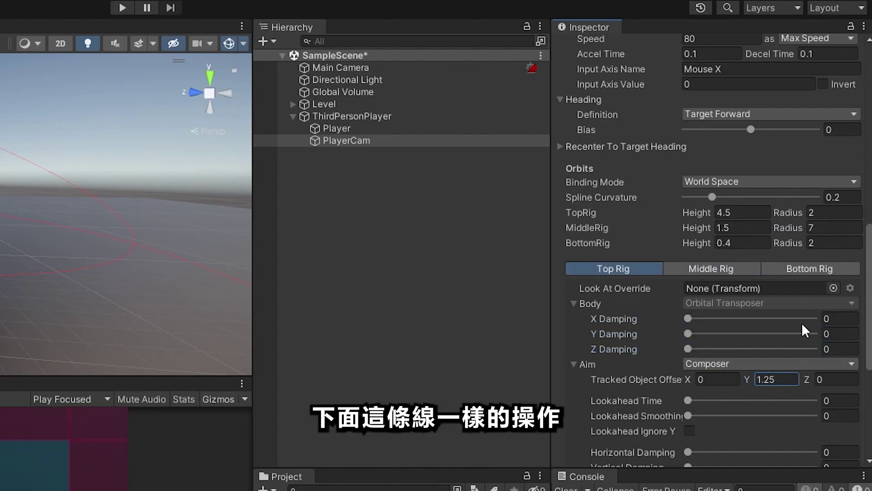
- Zero the bottom rig's X and Y damping and start editing its tracked offset Y
left_click(806, 269)
left_click_drag(677, 320, 674, 321)
left_click_drag(677, 333, 670, 331)
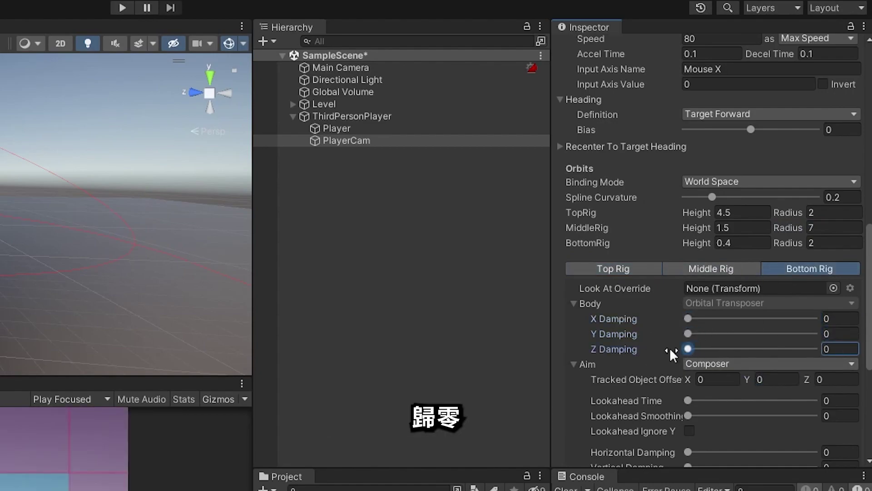
left_click(773, 380)
- Finish the bottom rig offset Y at 1.25, then create a Cube as a child of Player
type("1.25")
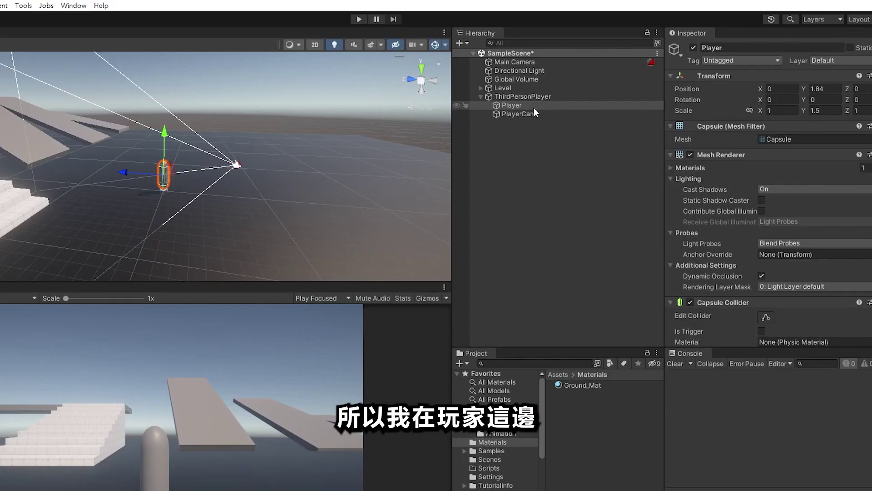
right_click(534, 108)
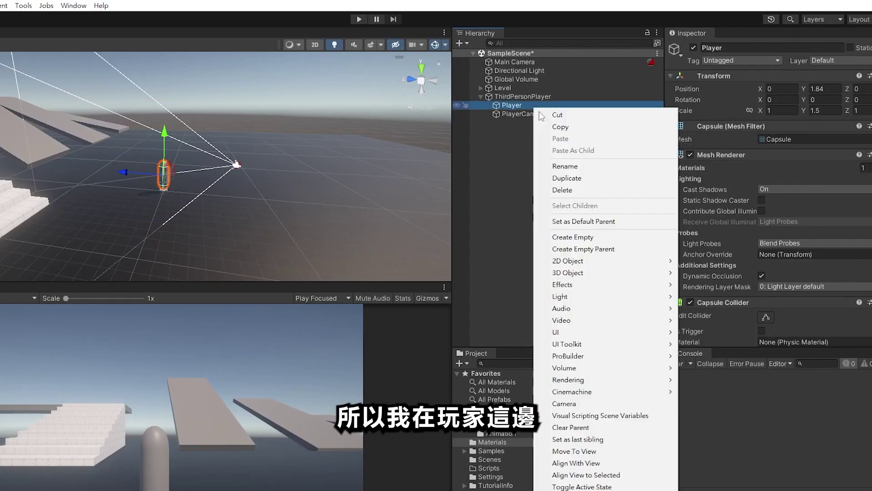
mouse_move(583, 273)
left_click(714, 274)
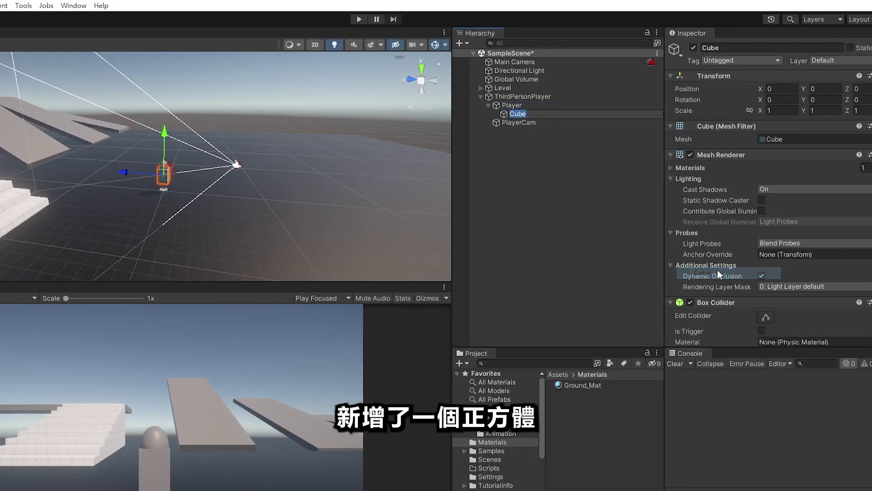
- Position the Eyes cube at the capsule's front using the transform tools
key("e")
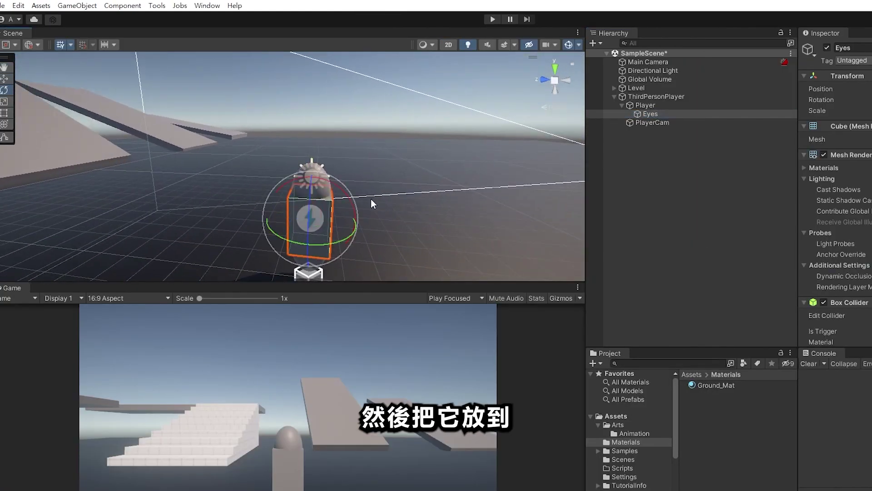
key("w")
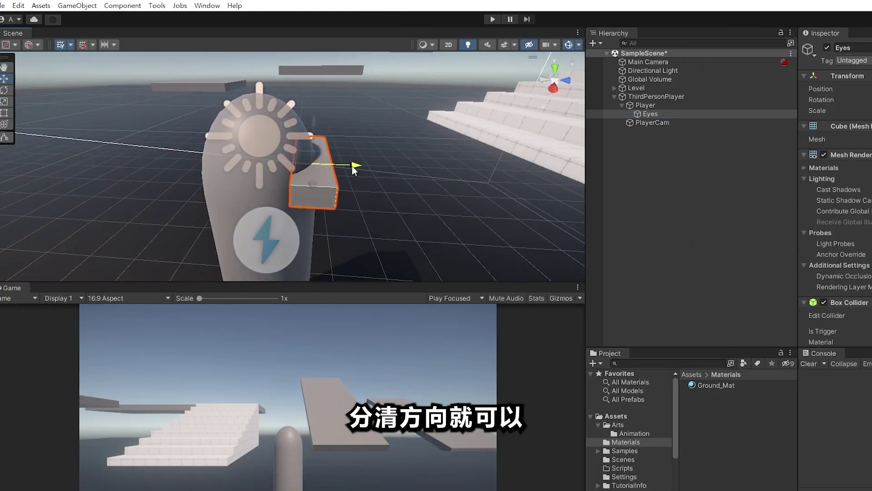
left_click_drag(311, 184, 367, 173, "alt")
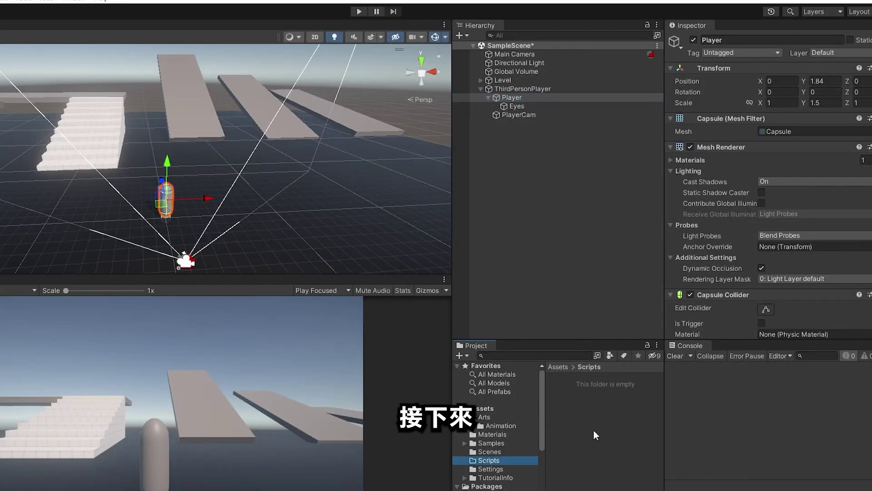
- Create new C# scripts in the Scripts folder, naming the class ControllerMovement3D
right_click(593, 429)
mouse_move(652, 148)
left_click(523, 23)
type("Player")
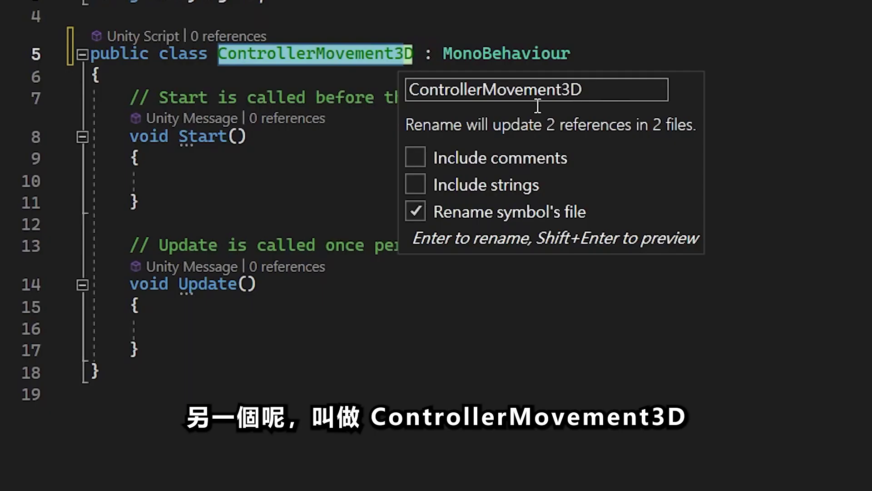
key("Return")
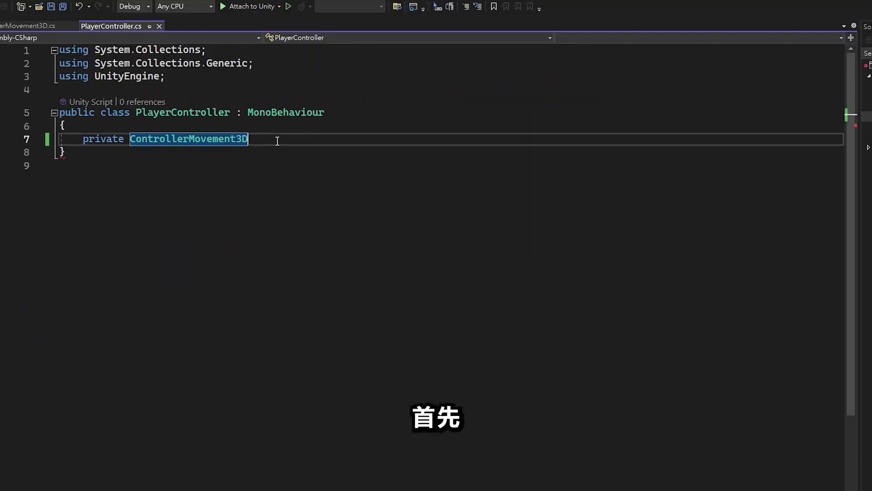
- Add _controllerMovement and Vector3 _moveInput fields, GetComponent in Awake, and link the component in the Inspector
type("_controller")
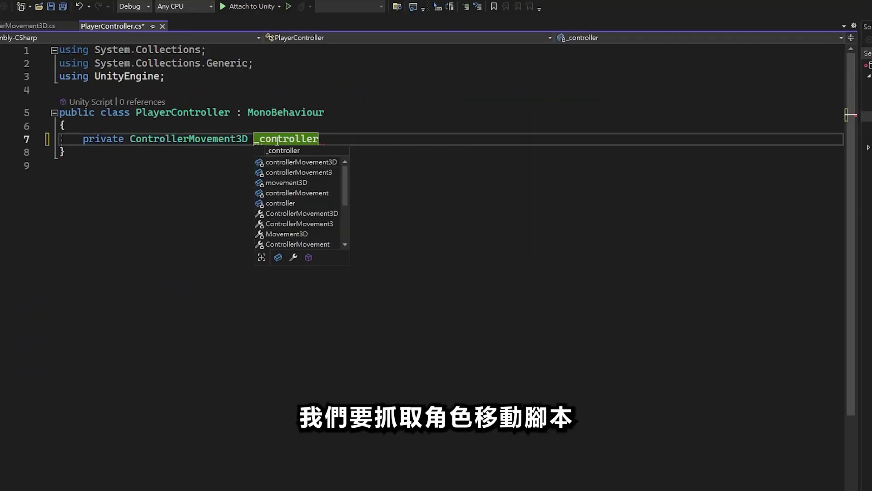
type("Movement;")
key("Return")
type("private Ve")
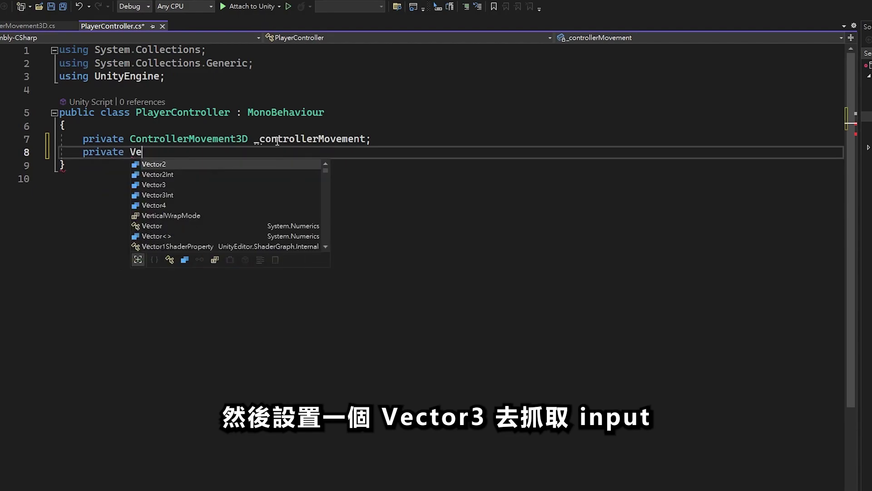
type("ctor3 _moveInput;")
key("Return")
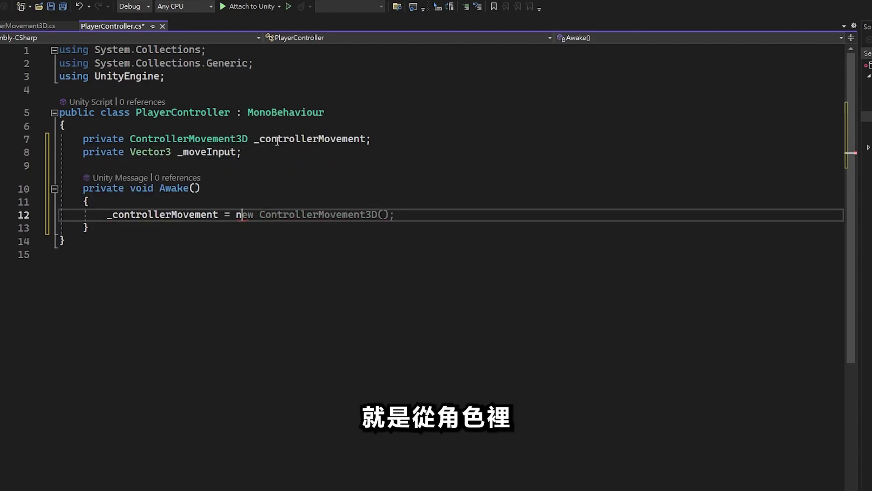
key("BackSpace")
type("GetComponent<ControllerMovement3D>();")
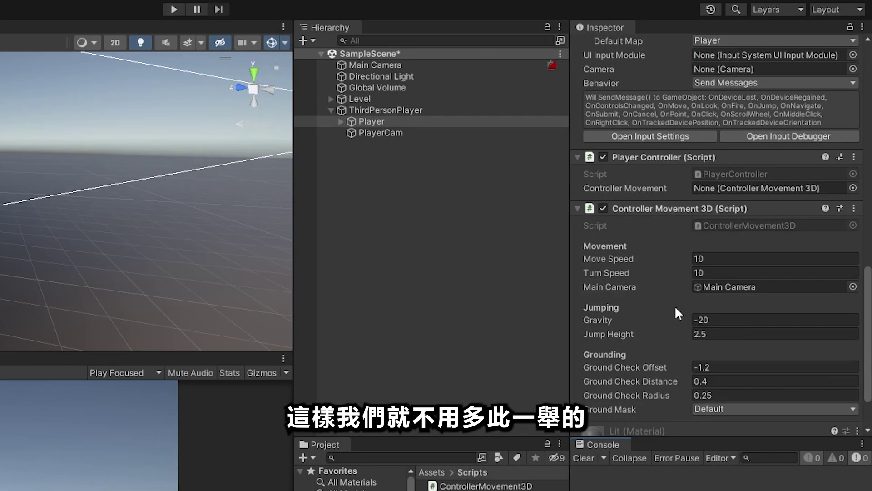
left_click_drag(699, 208, 722, 186)
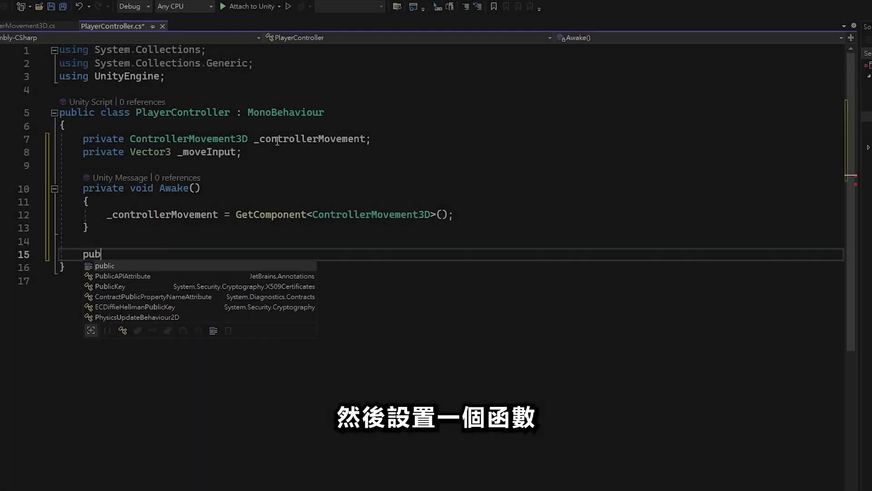
- Add OnMove(InputValue value) converting the Vector2 input into _moveInput as Vector3(x, 0f, y)
type("blic void OnAnimatorMove")
key("Tab")
type("INp")
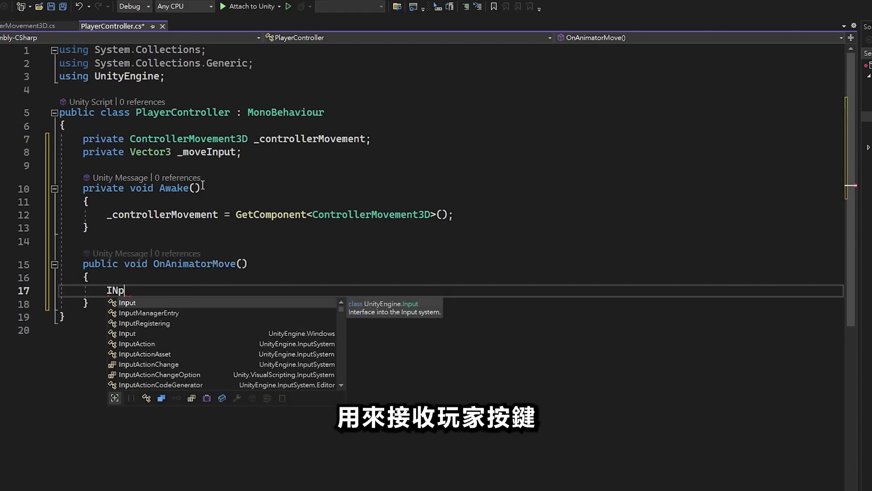
type("InputV")
key("Tab")
type("value")
key("Return")
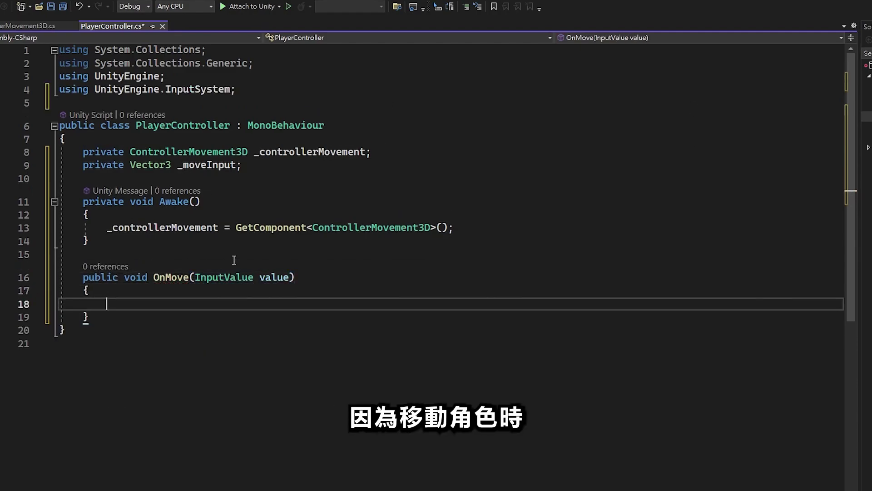
type("Vector2 input = value.Get<V")
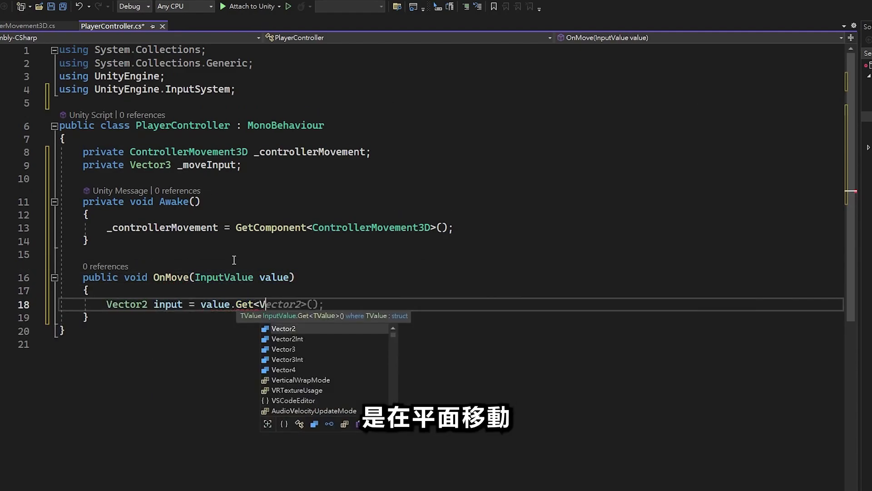
type("ector2>();")
key("Return")
type("_moveInput = new Vector3(inp")
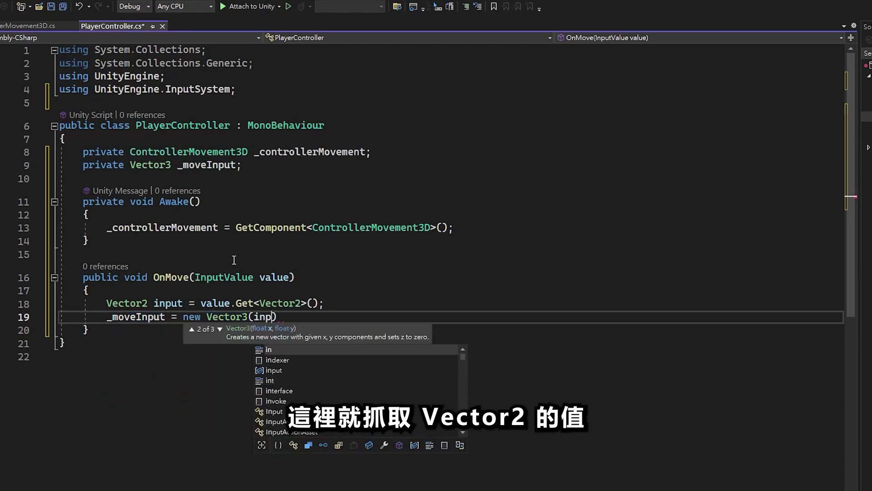
type("ut.x, 0f, input.y);")
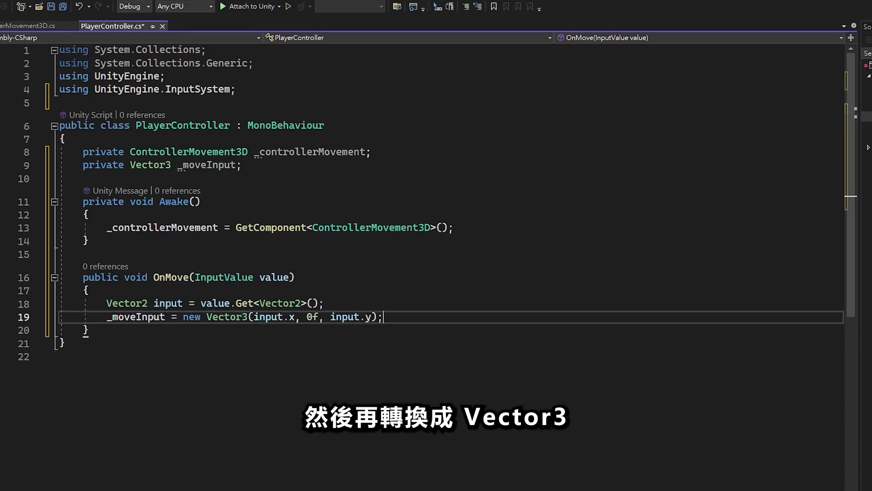
- Add an Update method that returns when _controllerMovement == null, and save PlayerController.cs
left_click(347, 330)
key("Return")
key("Return")
type("private void Update() {     ")
type("if (_co")
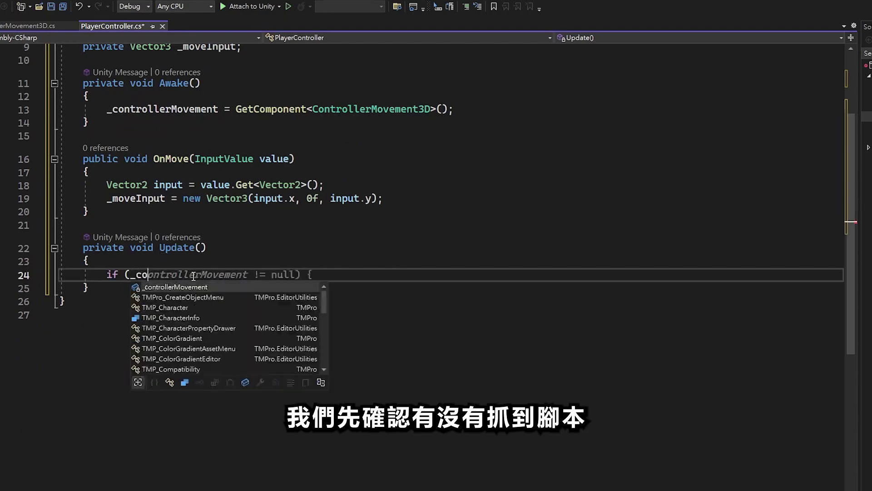
key("Tab")
key("Tab")
key("BackSpace")
key("BackSpace")
type("==")
key("End")
type("return;")
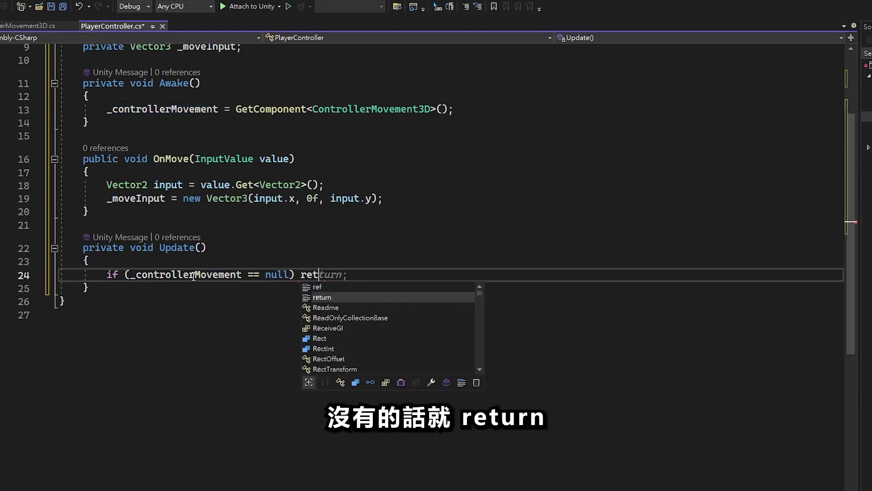
key("Return")
key("Return")
key("ctrl+s")
- In ControllerMovement3D, replace the default Start/Update with an empty SetMoveInput(Vector3 input) method
key("ctrl+Tab")
key("shift+Up")
key("shift+Up")
key("shift+Up")
key("BackSpace")
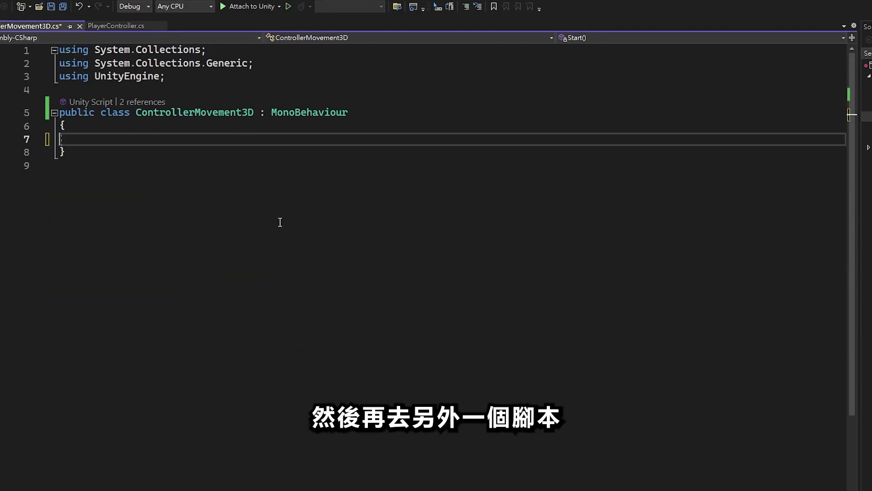
type("public void SetMov")
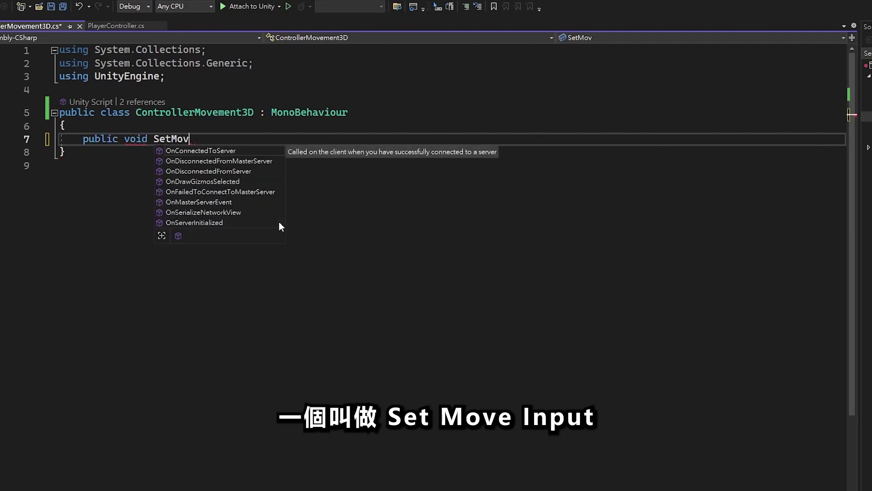
type("eInput(Vector3 input")
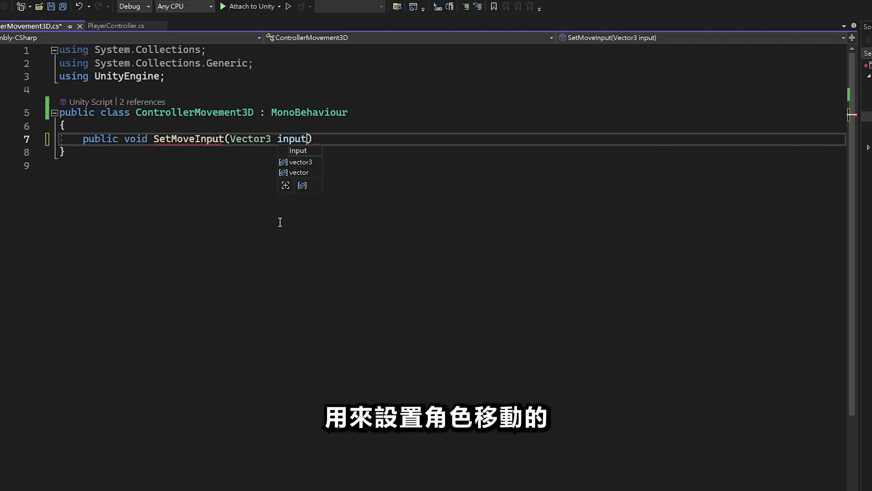
key("End")
key("Return")
type("{")
key("Return")
key("Down")
key("End")
key("Return")
key("Return")
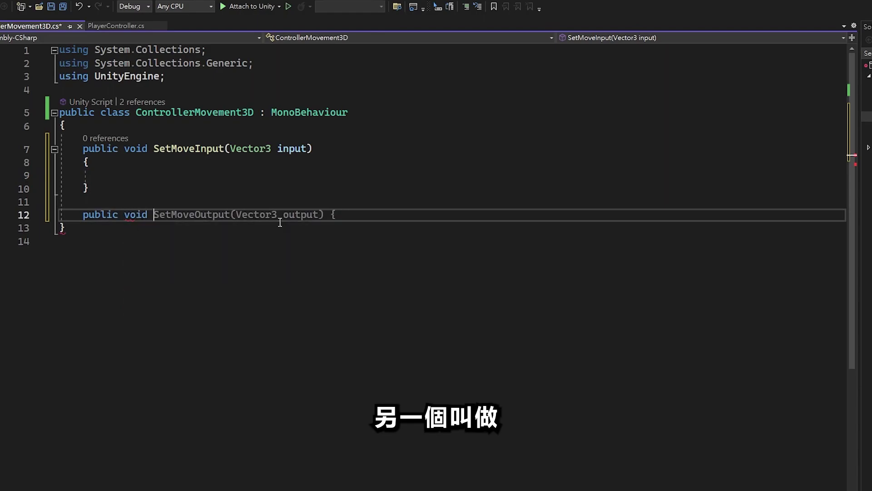
- Add an empty SetLookDirection(Vector3 direction) method and save ControllerMovement3D.cs
type("SetLookDirection(V")
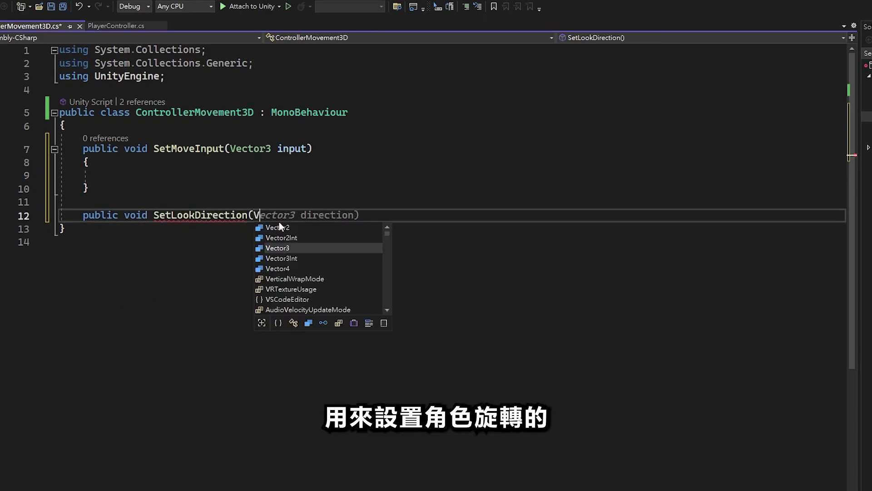
type("ector3 direction")
key("End")
key("Return")
type("{")
key("Return")
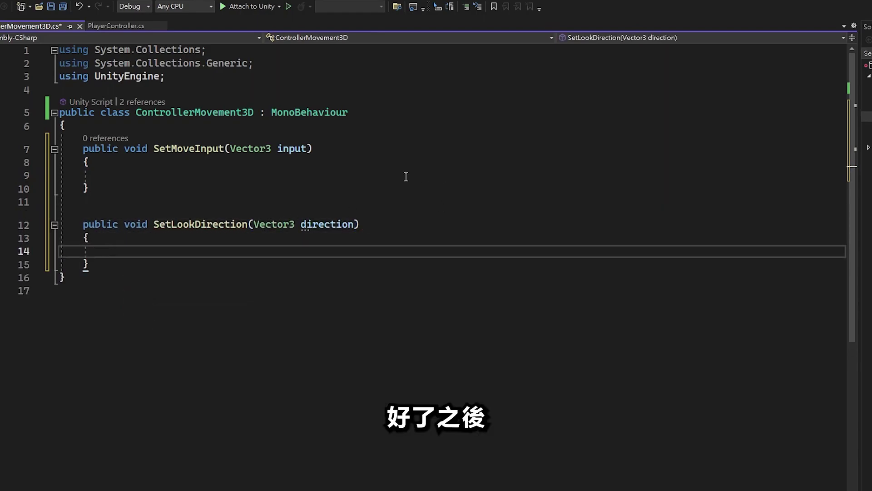
key("ctrl+s")
- Call _controllerMovement.SetMoveInput(_moveInput) in PlayerController's Update and begin the next Set call
left_click(118, 26)
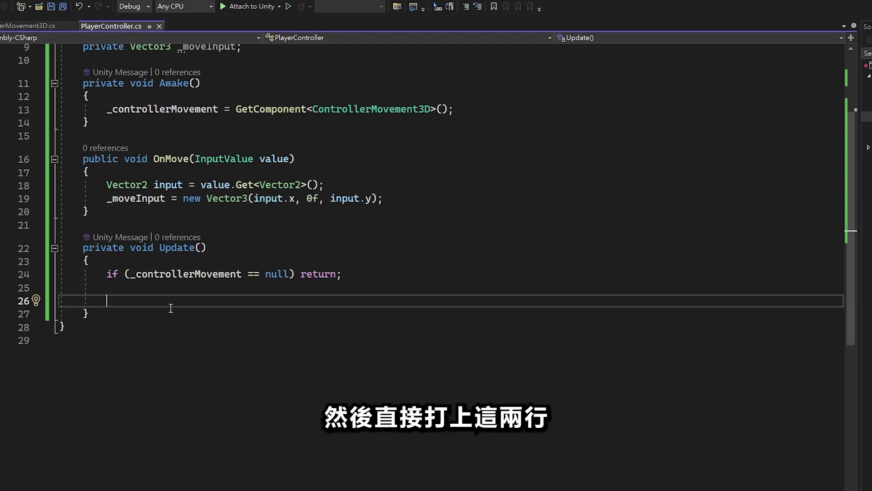
type("_controllerMovement.SetMoveInput(_moveInput);")
key("Return")
type("_controllerMovement.SetLookDirection(_moveInput);")
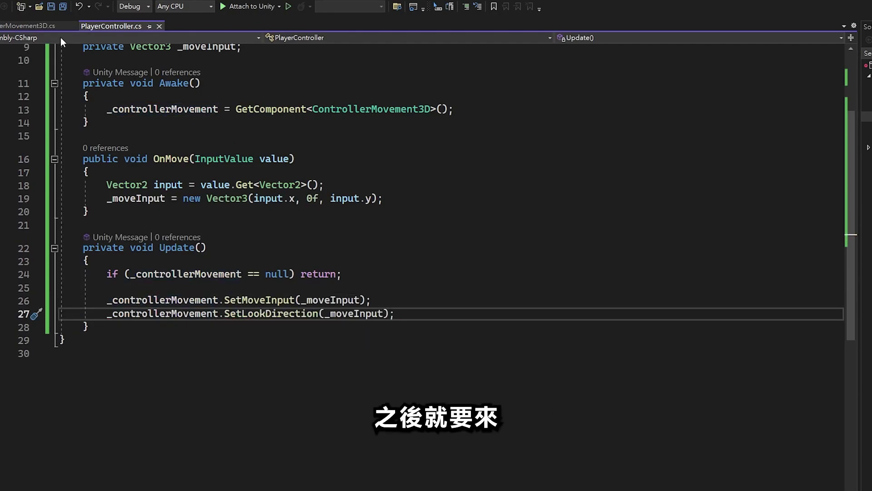
left_click(33, 25)
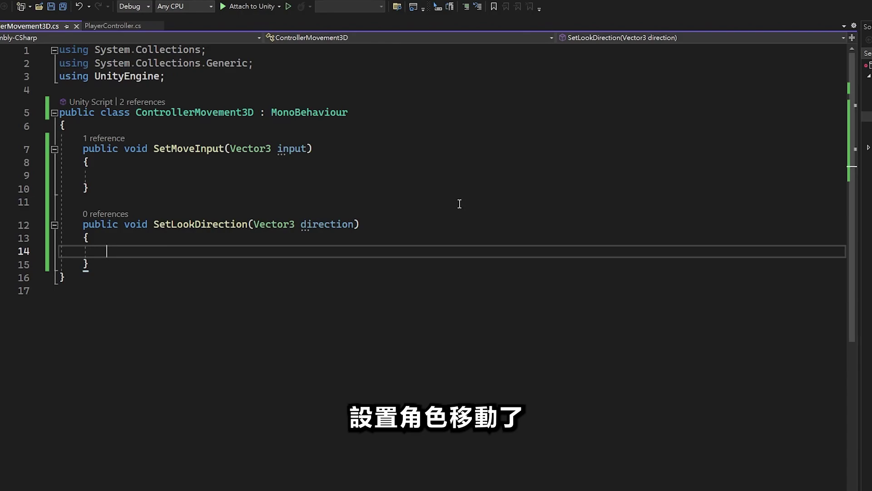
- Add a [Header("Movement")] with serialized _moveSpeed = 5f and turn speed fields
left_click(392, 121)
key("Return")
type("[Header(\"Movement\")]")
key("Return")
type("[SerializeField] private float _moveSpee")
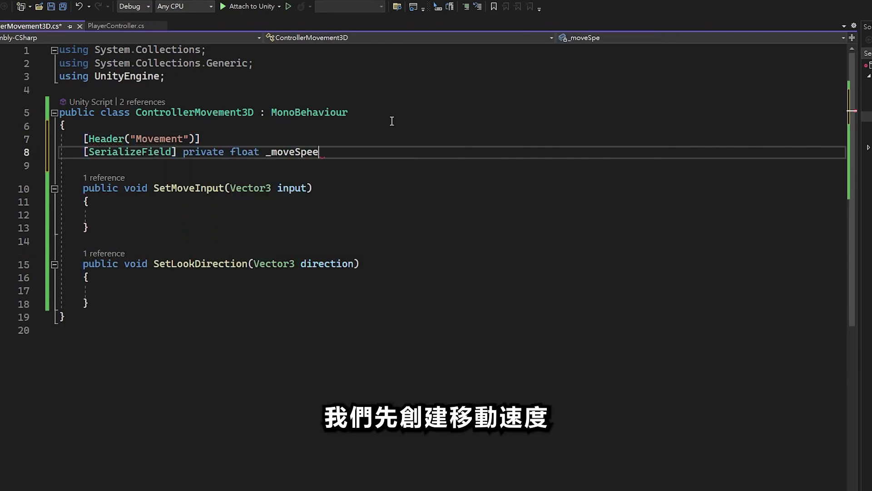
type("d = 5f; [SerializeField] private float _turnSpeed = 10f")
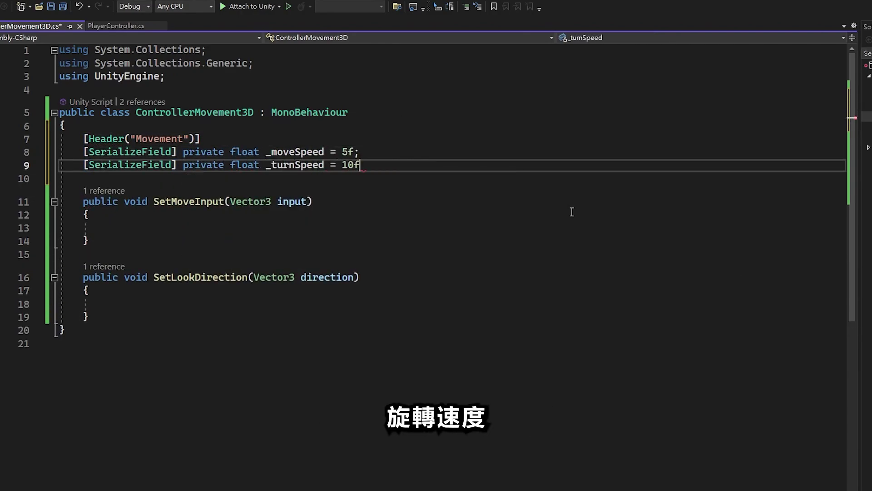
type(";")
key("Return")
- Declare a serialized camera field plus _speed = 0f, _hasMoveInput, _moveInput and _lookDirection
type("[SerializeField] private")
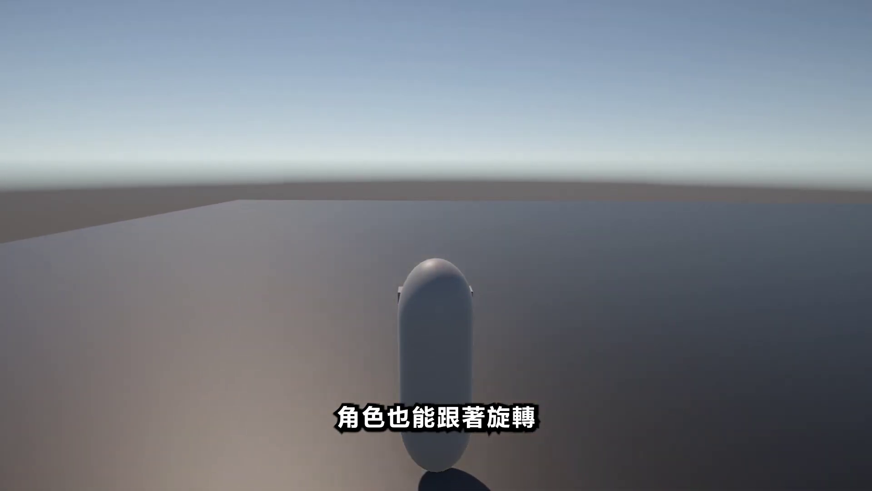
key("Return")
type("private float ")
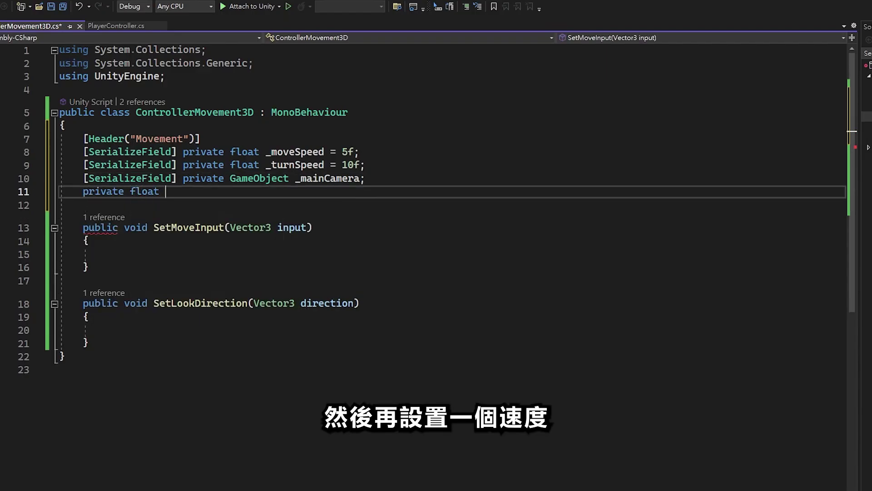
type("_speed = 0f;")
key("Return")
type("private bool _hasMoveInp")
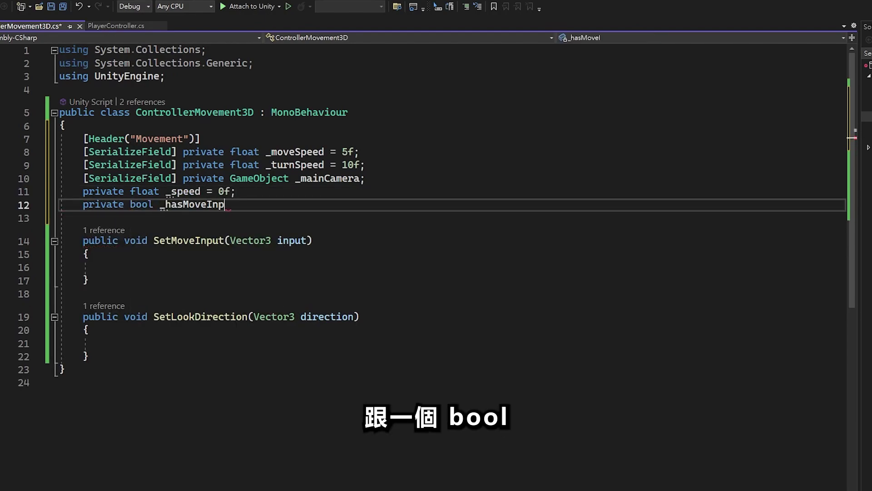
type("ut;")
key("Return")
type("private")
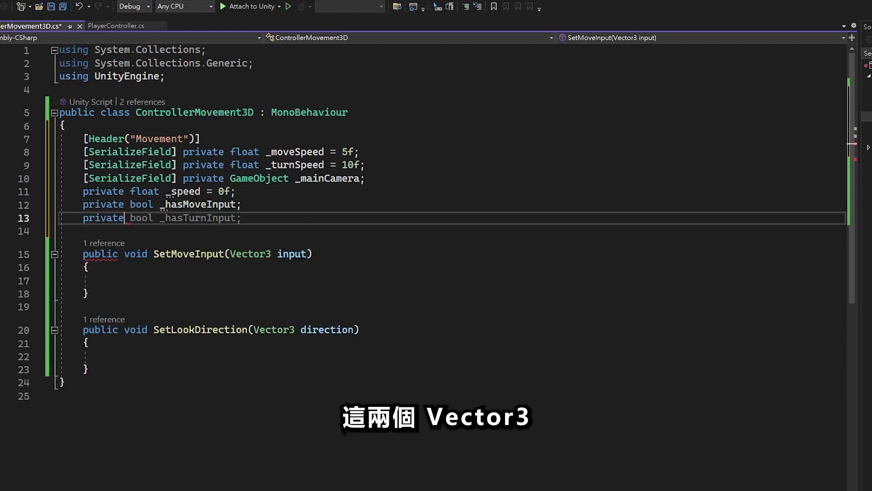
type(" Vector3 _moveInput;")
key("Return")
type("private Vector3 _lookDirection;")
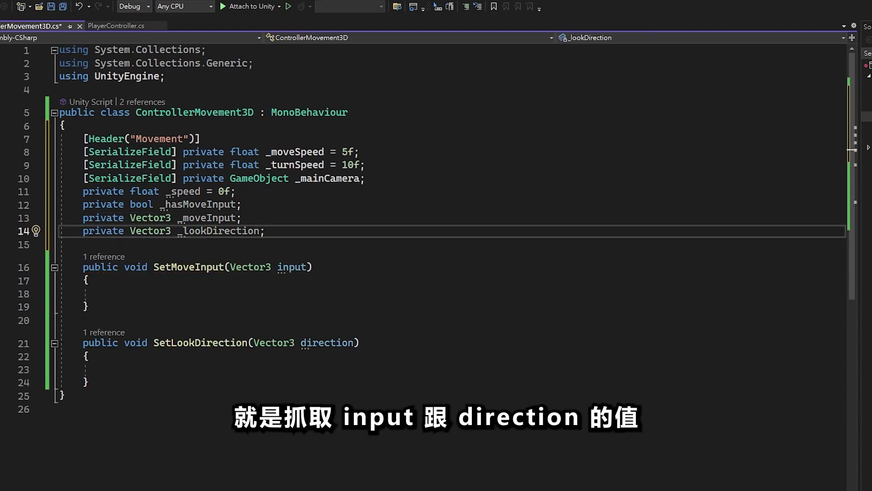
- Add a _characterController field and cache it with GetComponent in Start
key("Return")
key("Return")
key("Return")
type("private CharacterController _characterController;")
key("Return")
key("Return")
type("Sta")
key("Tab")
type("_characterController")
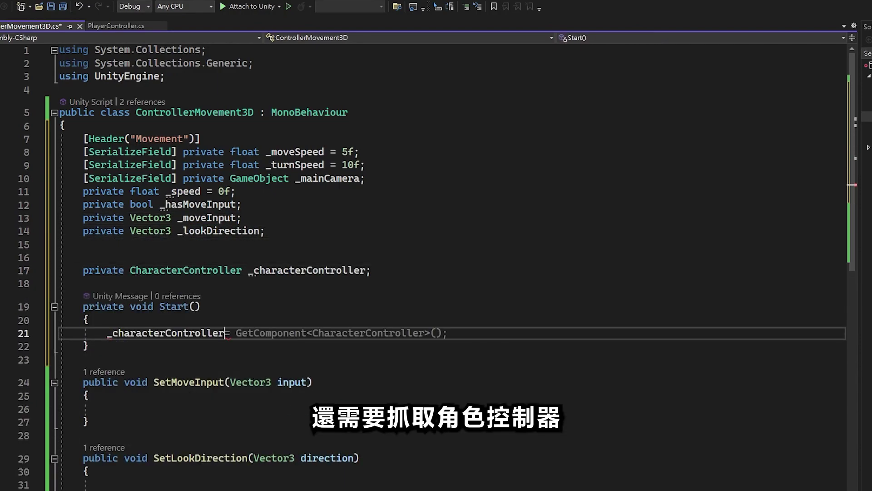
scroll(186, 328, "down", 2)
left_click(185, 328)
- In SetMoveInput, set _hasMoveInput from magnitude > 0.1 and _moveInput to input or Vector3.zero
type("_ha")
key("Tab")
type("= input")
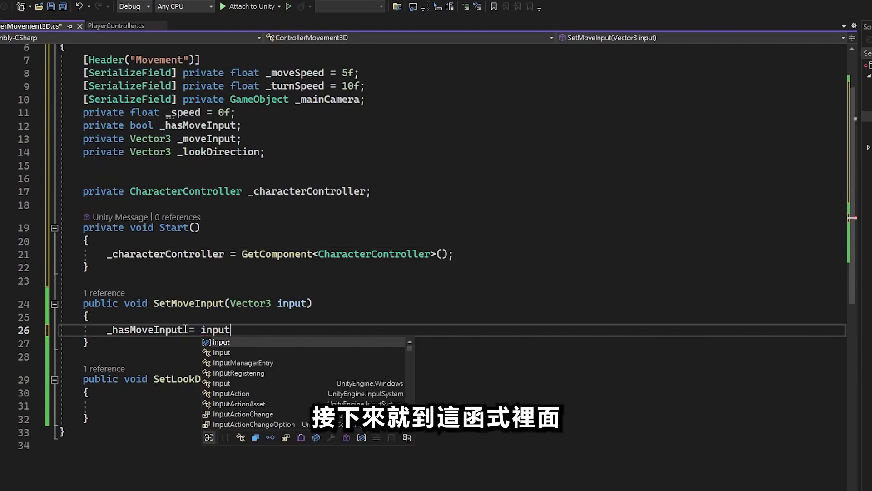
type(".magnitude > 0.1f;")
key("Return")
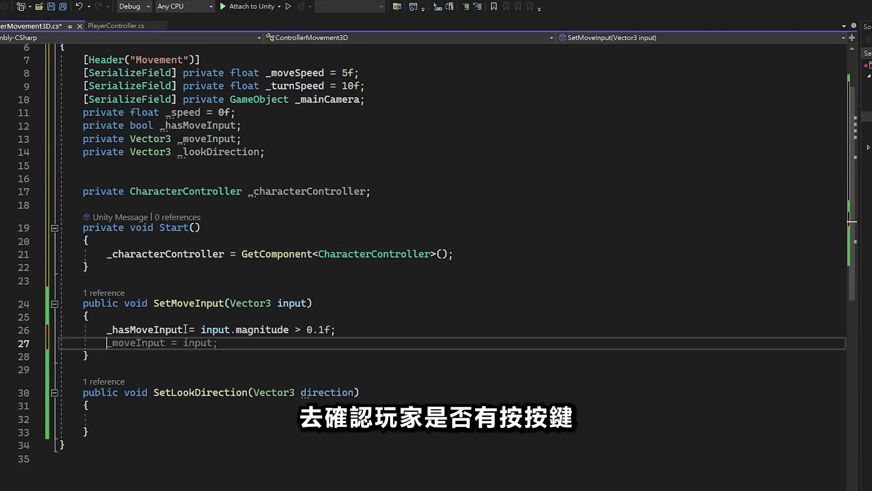
key("Up")
key("ctrl+Return")
type("// check if the player press the ke")
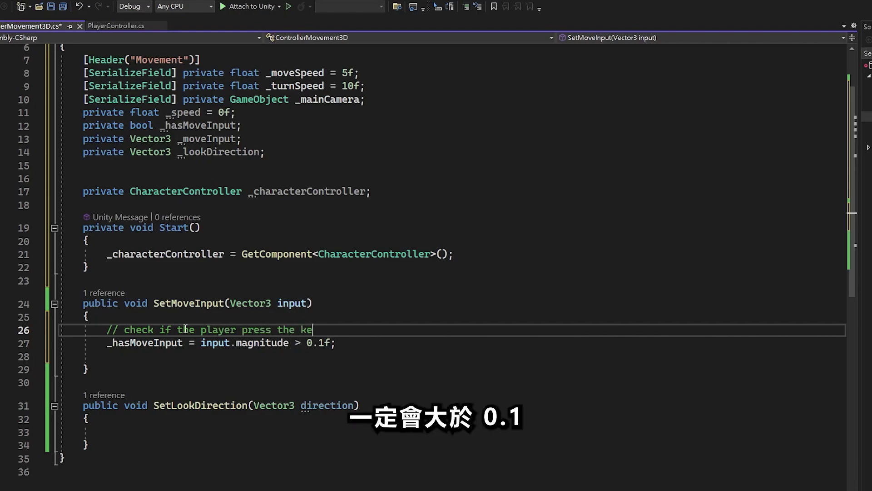
type("y or not")
key("Return")
type("_mov")
key("Tab")
type("= _hasMoveInput ?")
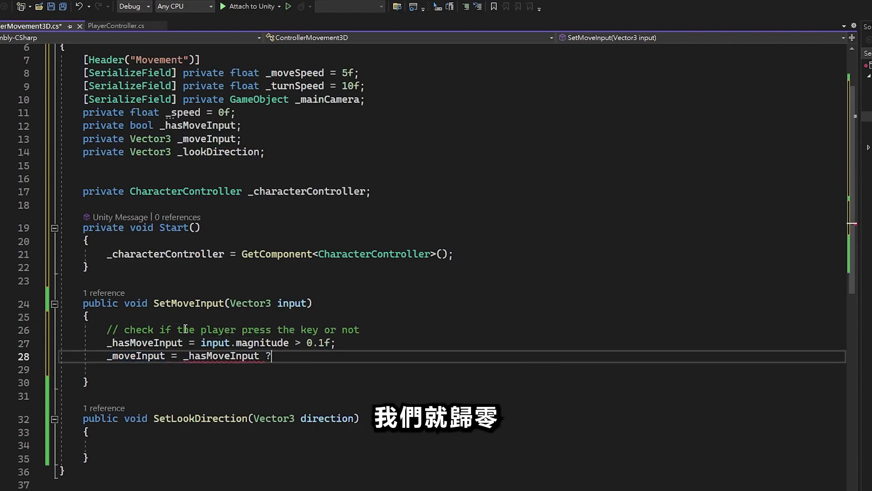
type(" input : Ve")
key("Tab")
type(".zero;")
- In SetLookDirection, assign _lookDirection = new Vector3(direction.x, 0f, direction.z).normalized with a comment
scroll(220, 291, "down", 4)
left_click(220, 288)
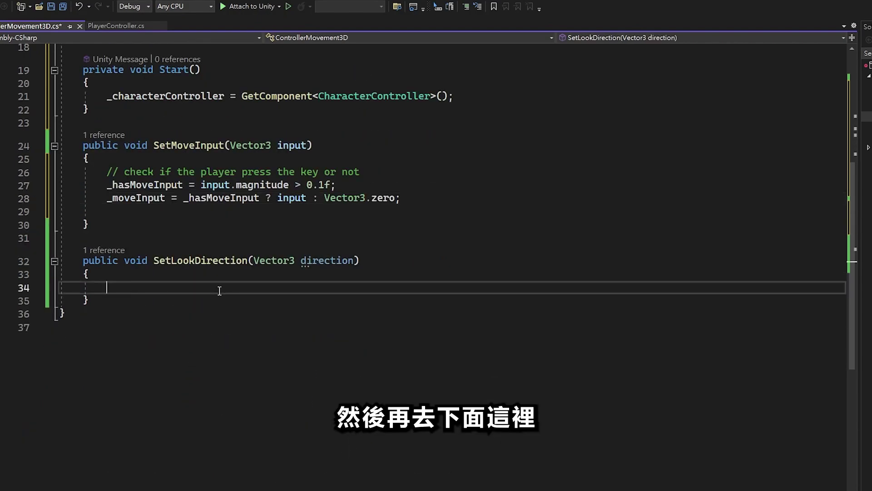
type("_lookDirection = new Vec")
key("Tab")
type("(dir")
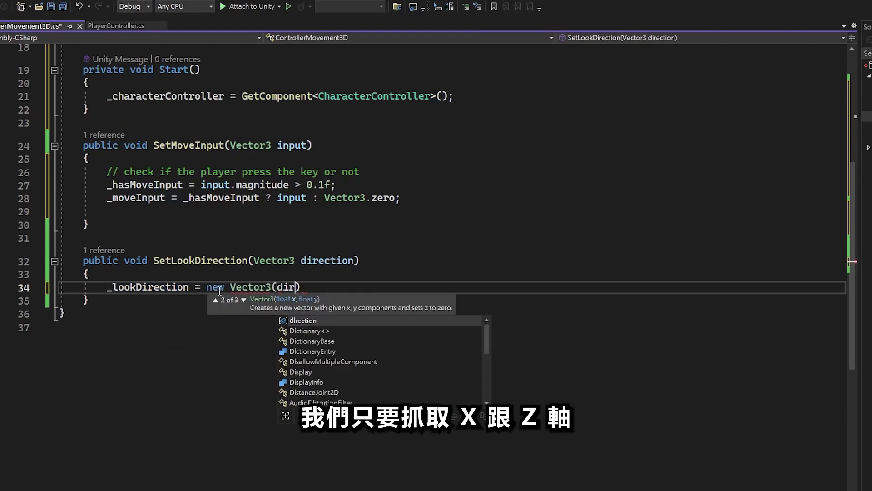
key("Tab")
type(".x, 0f, dire")
key("Tab")
type(".z")
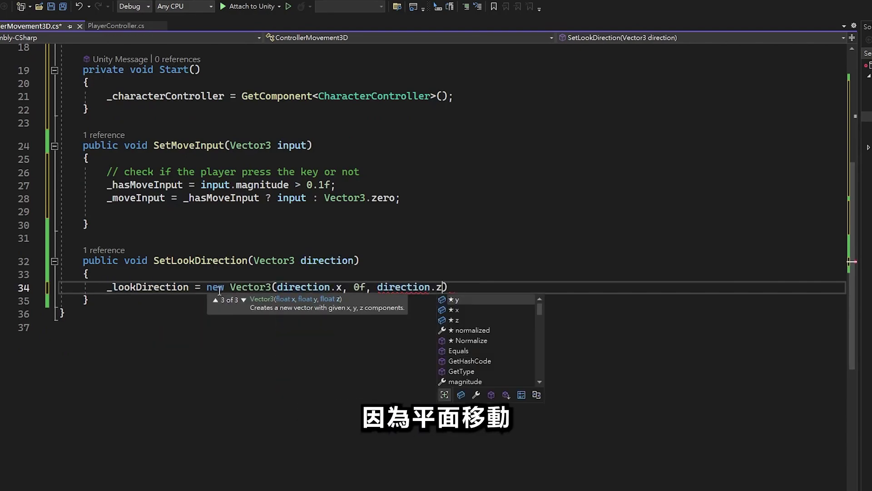
type(").nor")
left_click(565, 274)
key("Return")
scroll(554, 261, "down", 1)
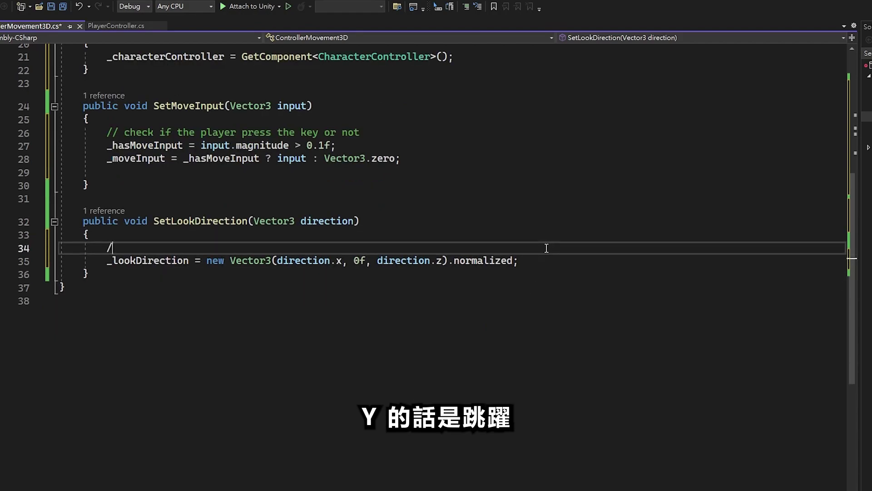
type("// rots")
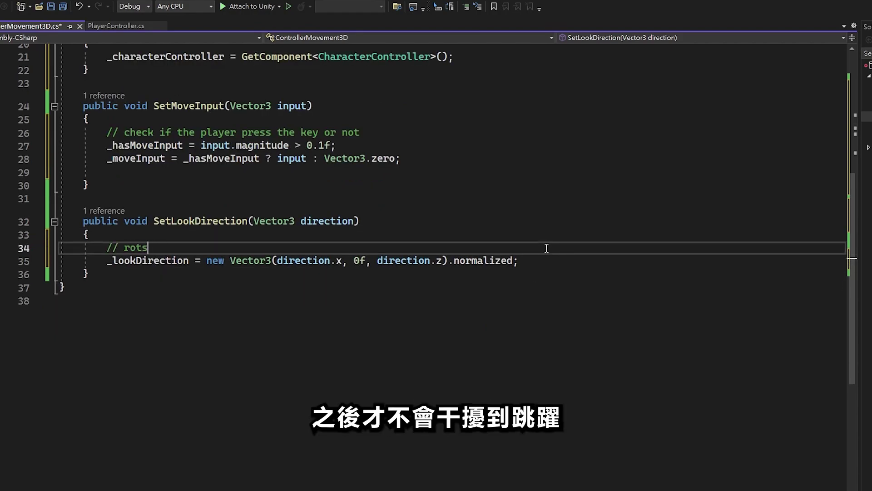
type("er")
- Add a FixedUpdate method that resets _speed to 0 and declares float targetRotation = 0f
left_click(541, 274)
key("Return")
key("Return")
type("Fi")
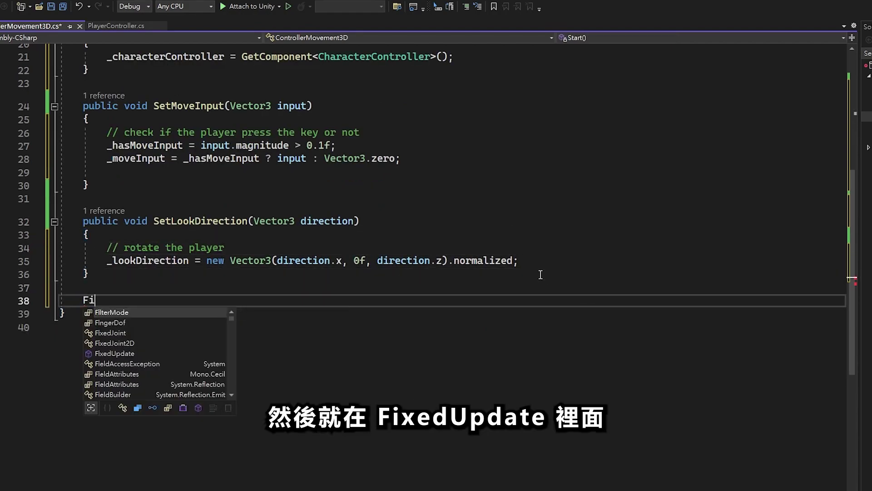
key("Tab")
type("_speed")
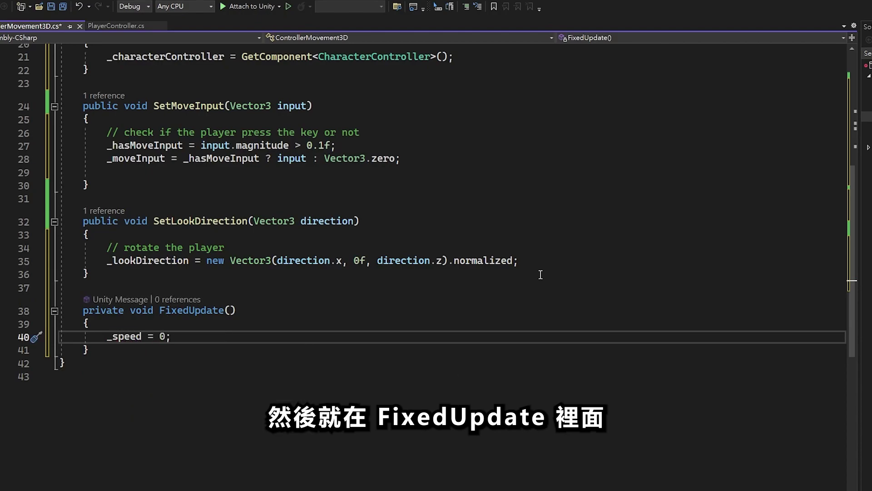
key("Return")
type("float")
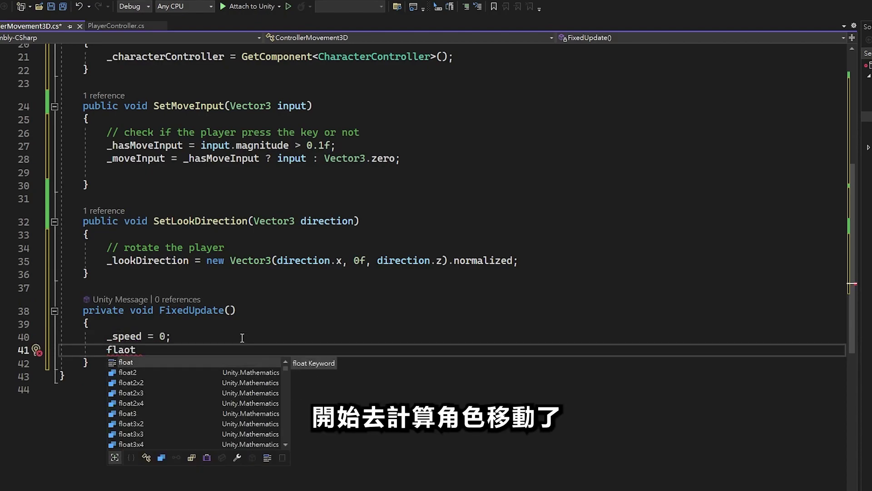
type(" targetRo")
key("Return")
key("Return")
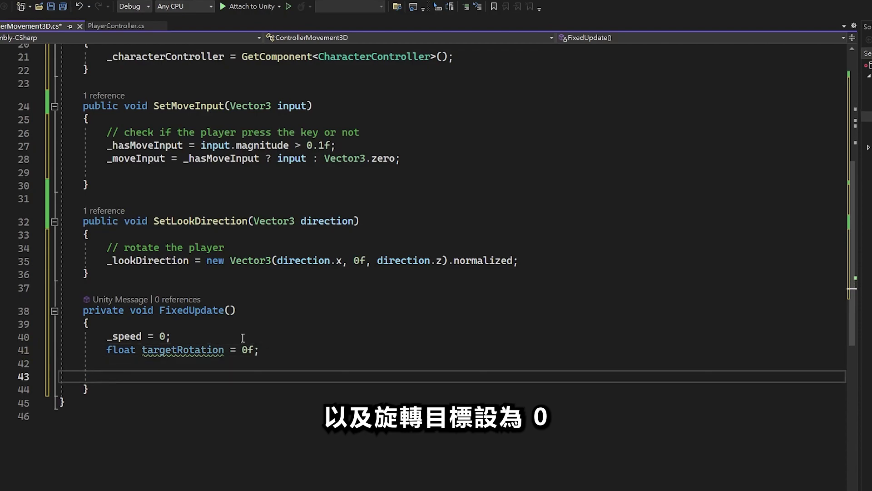
- Add an if (_moveInput != Vector3.zero) block that sets _speed to _moveSpeed
type("// movecharacter")
key("Return")
type("if (_move")
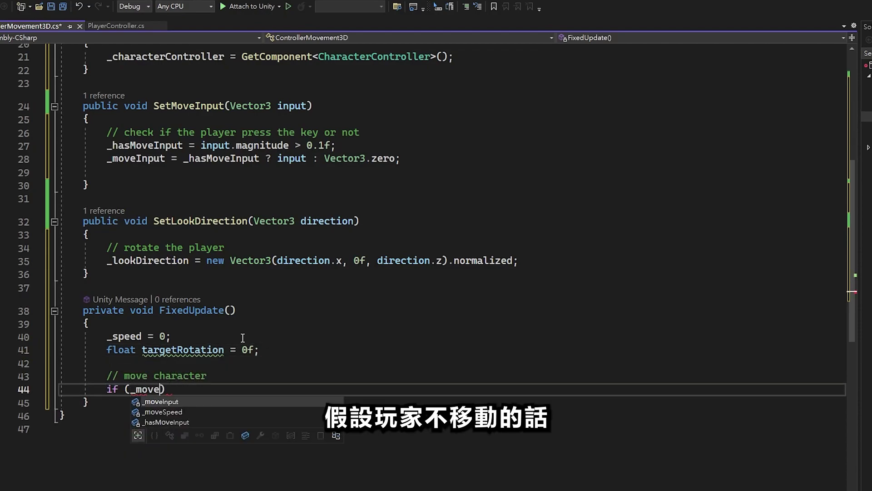
type("Input != Vector3.zero)")
key("Return")
type("{")
key("Return")
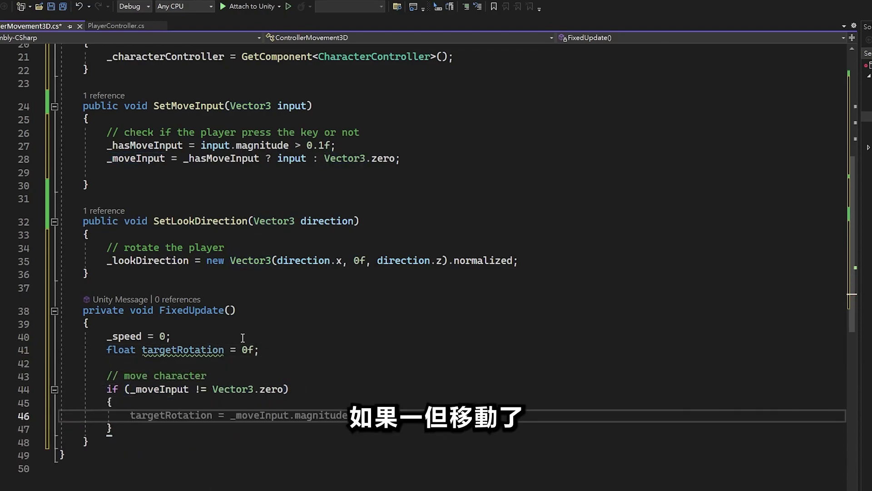
type("_speed = _moveS")
key("Tab")
type(";")
key("Down")
key("End")
key("Return")
key("Return")
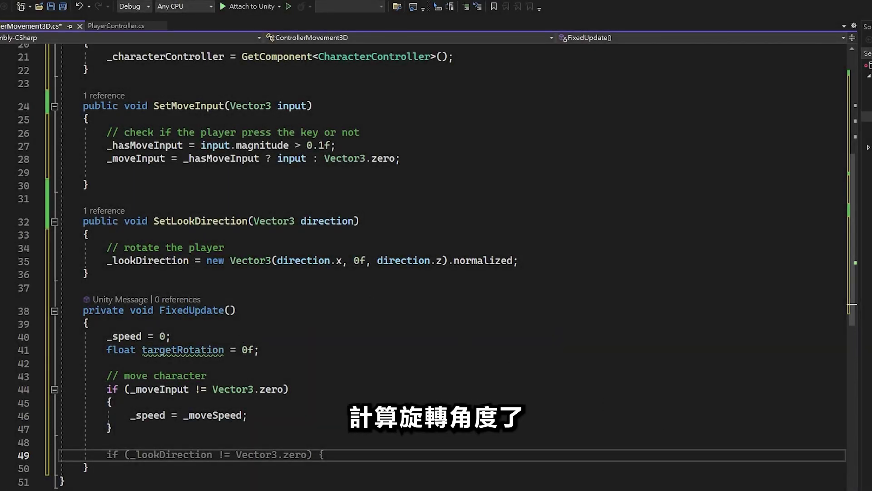
scroll(454, 308, "down", 2)
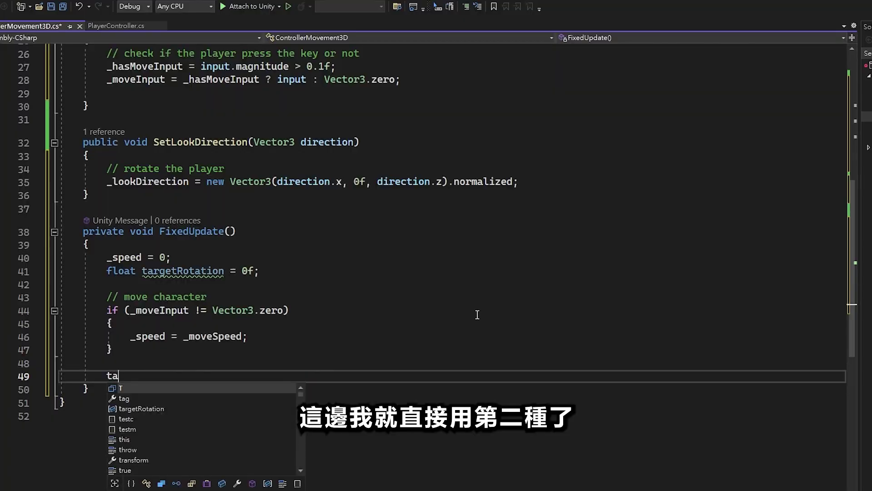
- Compute targetRotation from look direction plus camera yaw, then slerp toward it using _turnSpeed
type("Quaternion.LookRotation")
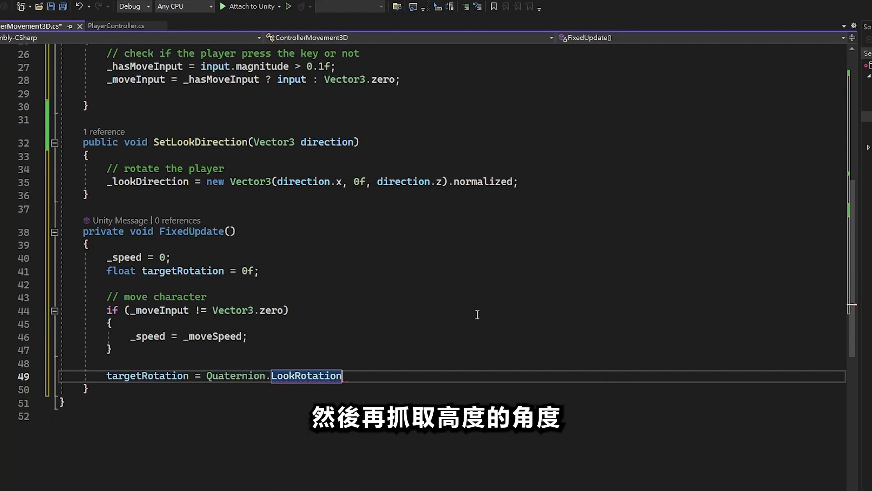
type("(_lookDirection).eulerAngles.")
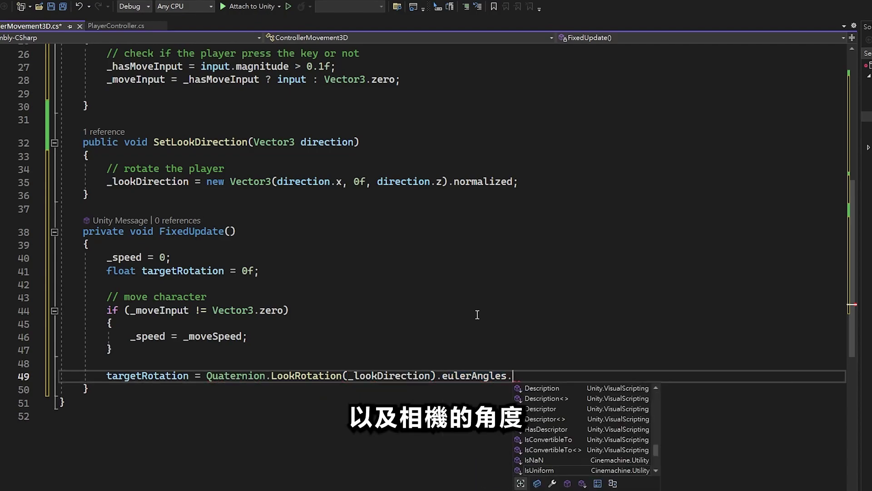
type("y + _mainCamera.transform.rotation.")
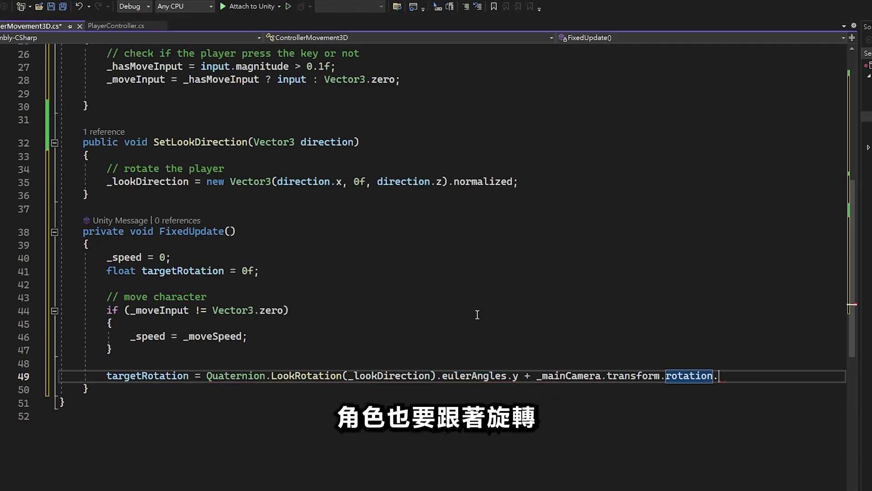
type("eulerAngles.y;")
key("Return")
type("Quaternion rotation = Qua")
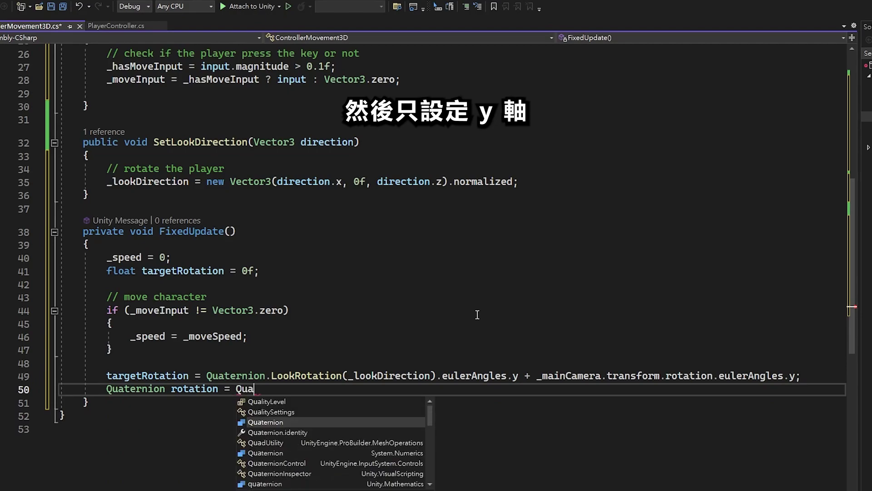
type("ternion.Euler(0, targetRotation, 0);")
key("Return")
type("transform.rotation = Qu")
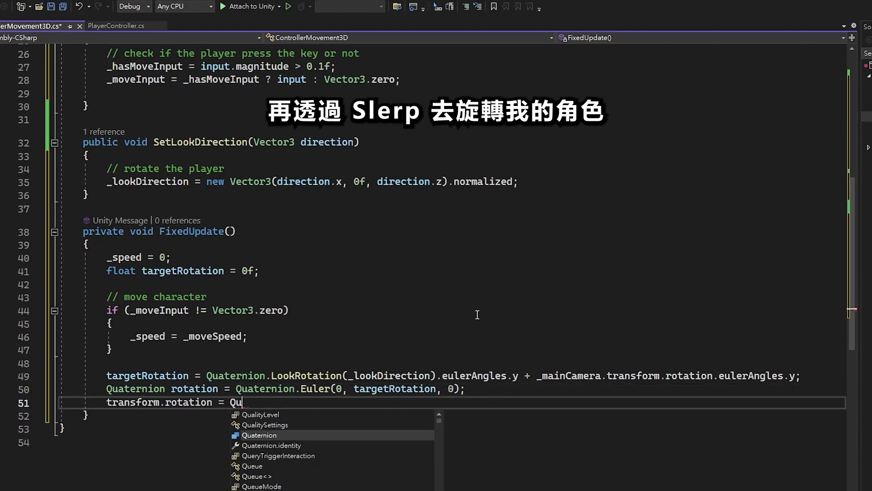
type("aternion.Slerp(transform.rotation, rotation, _turnSpeed * T")
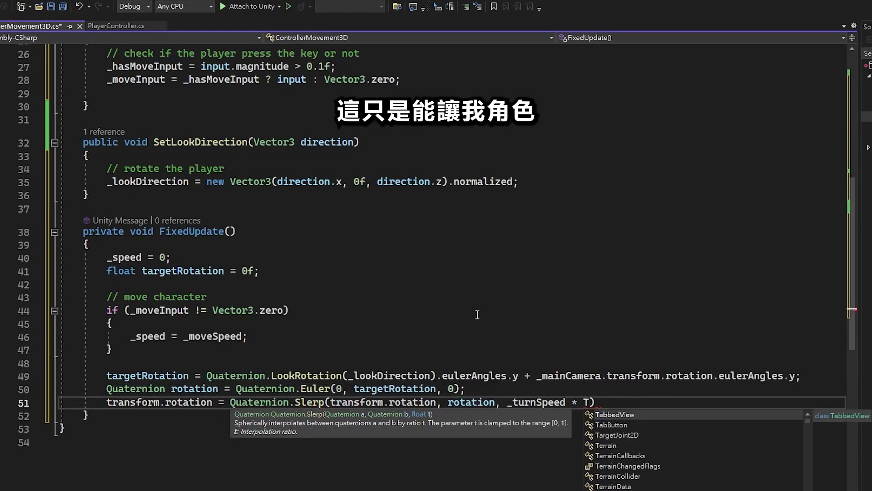
type("ime.fixedDeltaTime); // smooth th")
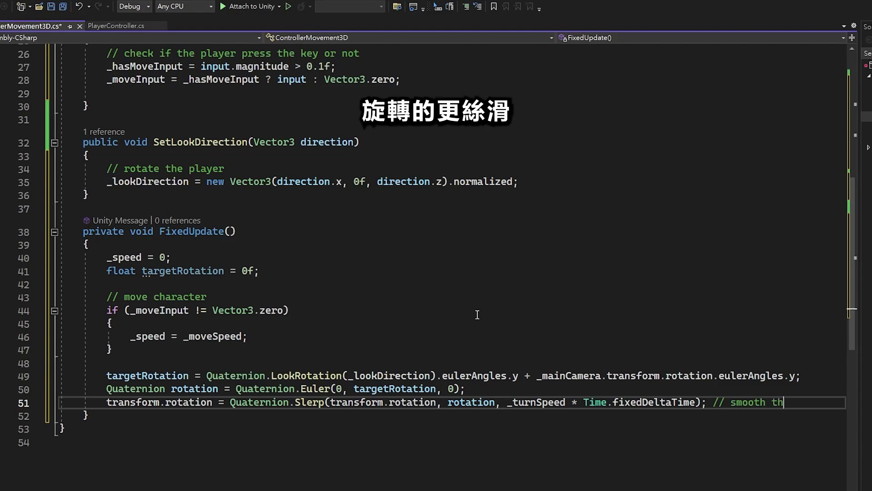
type("e rotation")
key("Return")
key("Return")
- Set _moveInput to rotation * Vector3.forward and begin a _characterController.Move call
type("_moveInput")
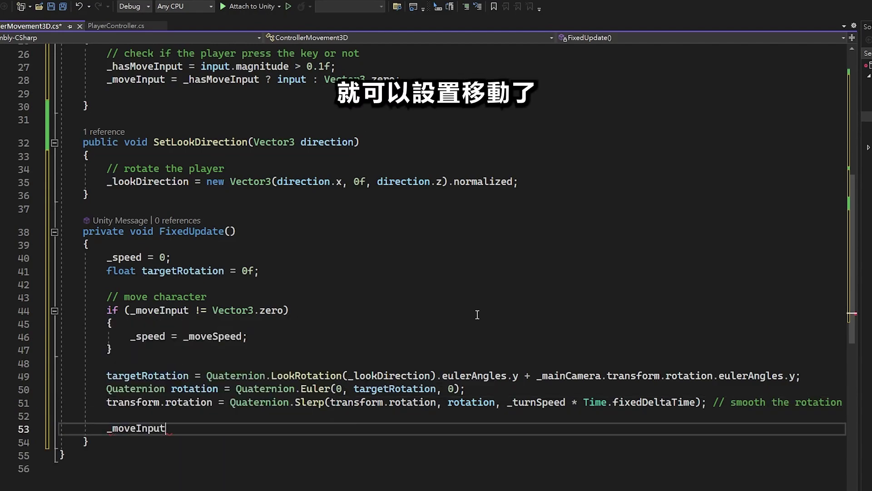
type(" = rotation")
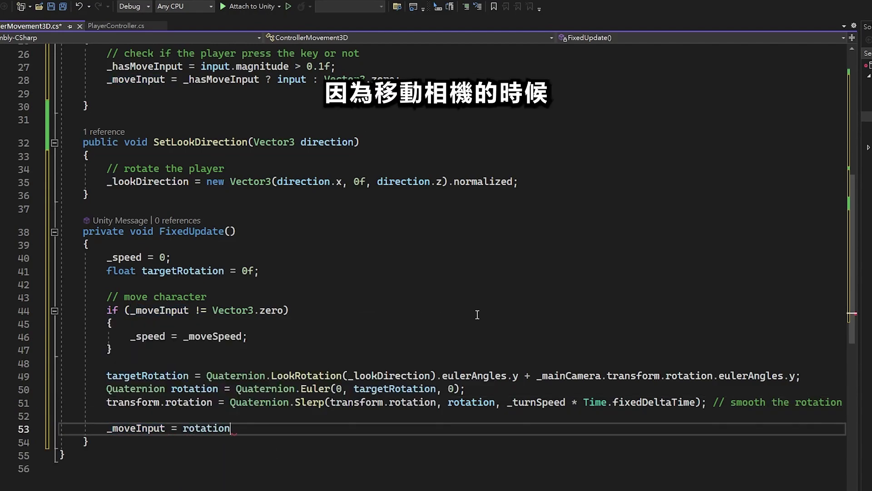
type(" * Vector3.forward")
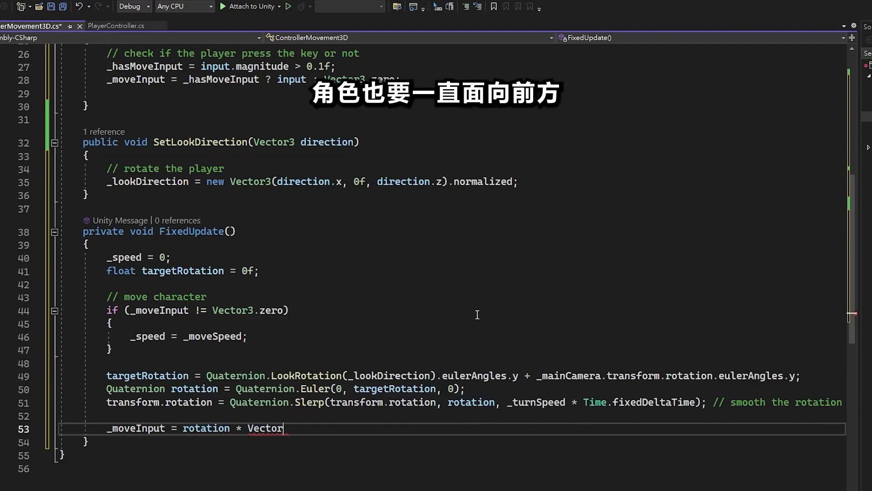
type(";")
key("Return")
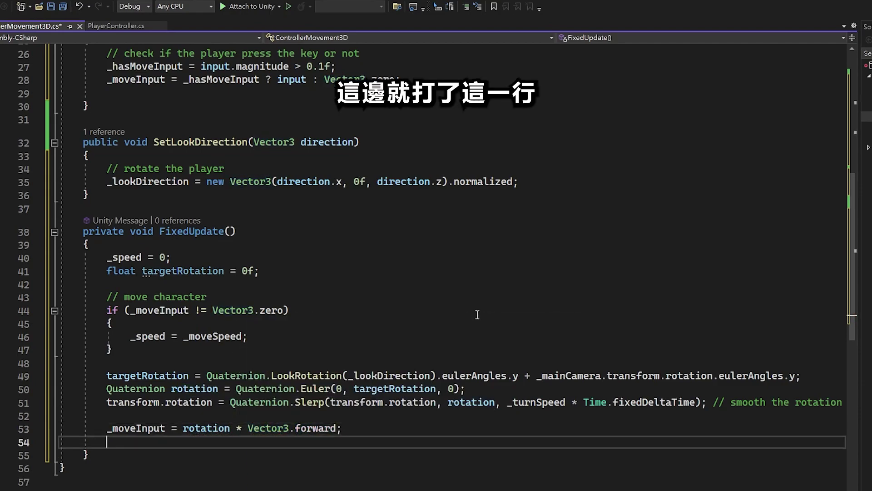
type("_cha")
key("Tab")
type(".Move(_moveInput,")
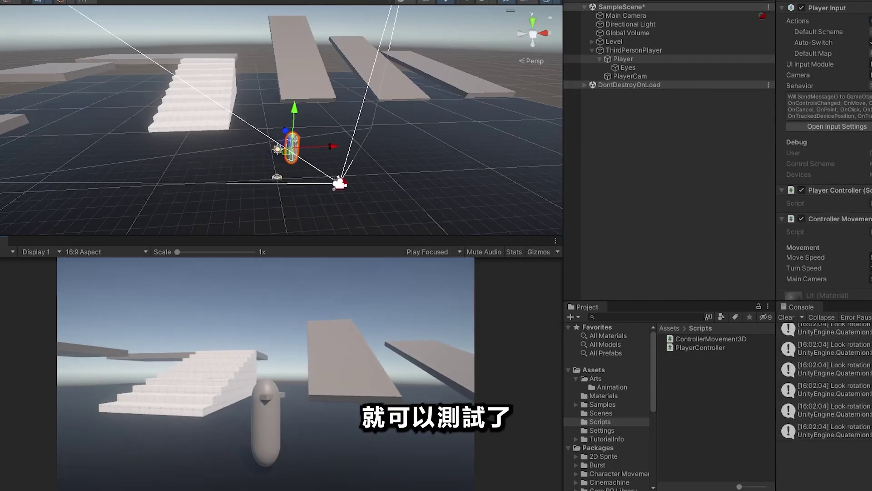
type("w")
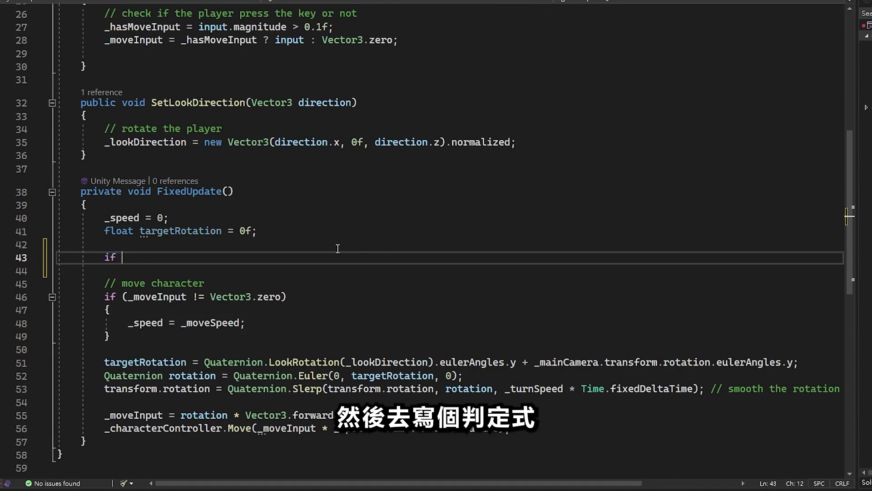
- Add a guard: if _moveInput.magnitude < 0.1f, set _moveInput to Vector3.zero and return
type("(_moveInput")
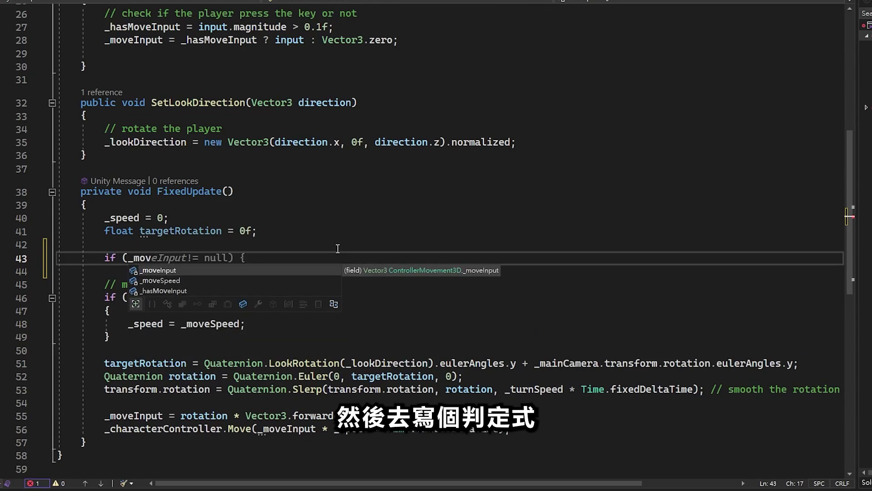
type(".magnitude < 0.1f)")
key("Return")
type("{")
key("Return")
type("_moveInput")
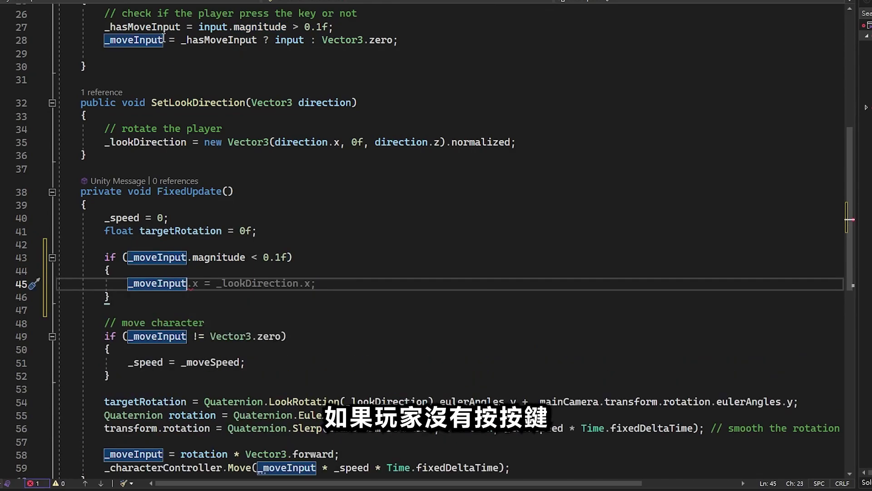
type(" = Vector3.zero;")
key("Return")
type("return;")
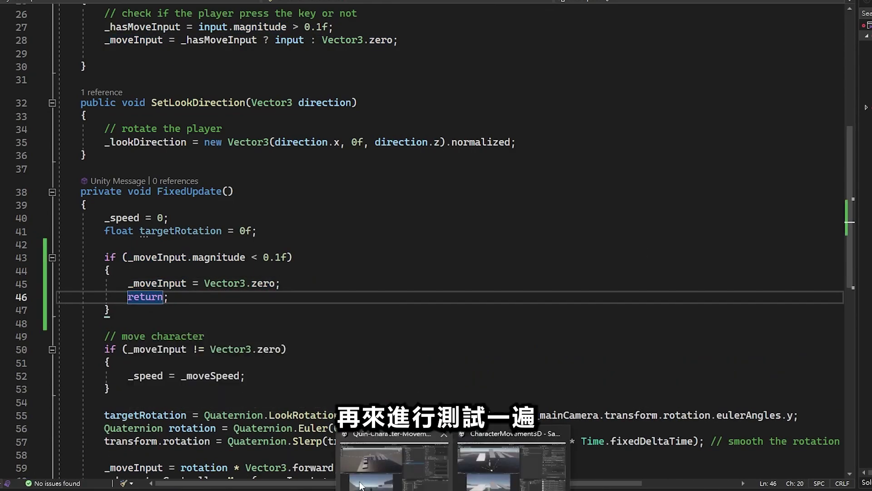
type("w")
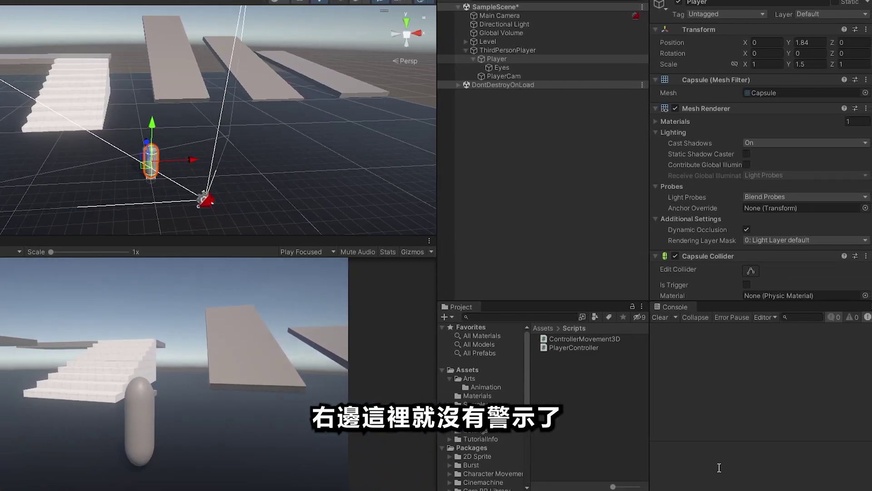
type("w")
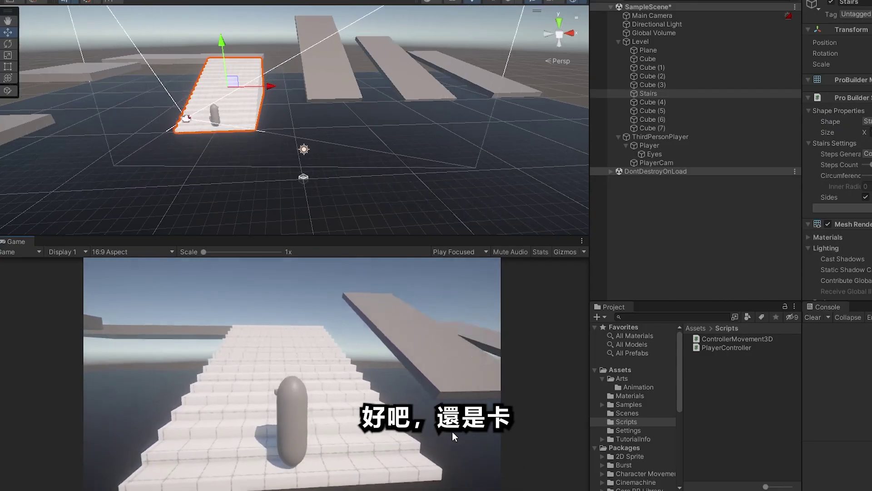
- Check the stairs' Steps Count value, then open the PlayerInputAction asset for editing
double_click(854, 240)
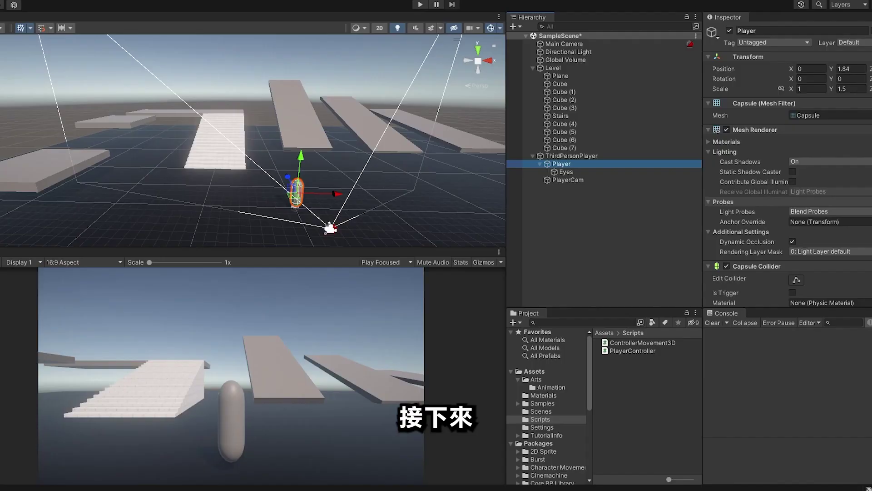
scroll(818, 176, "down", 5)
scroll(817, 176, "down", 3)
scroll(818, 176, "down", 3)
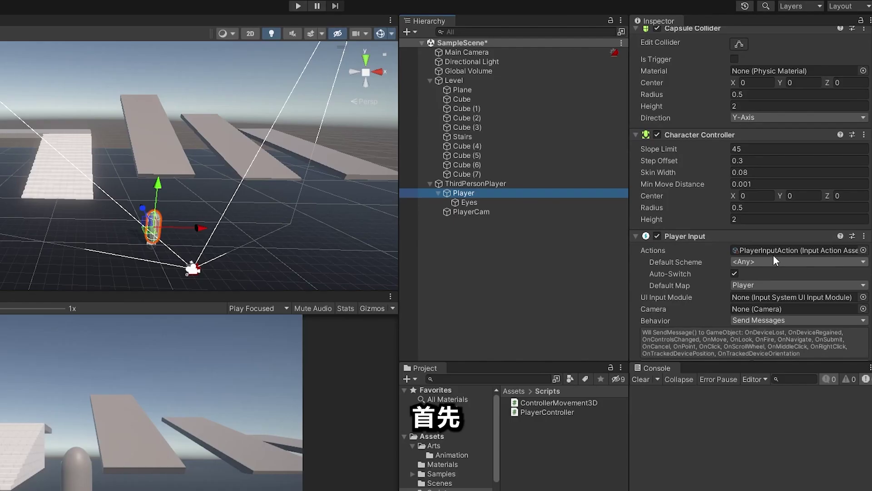
double_click(772, 250)
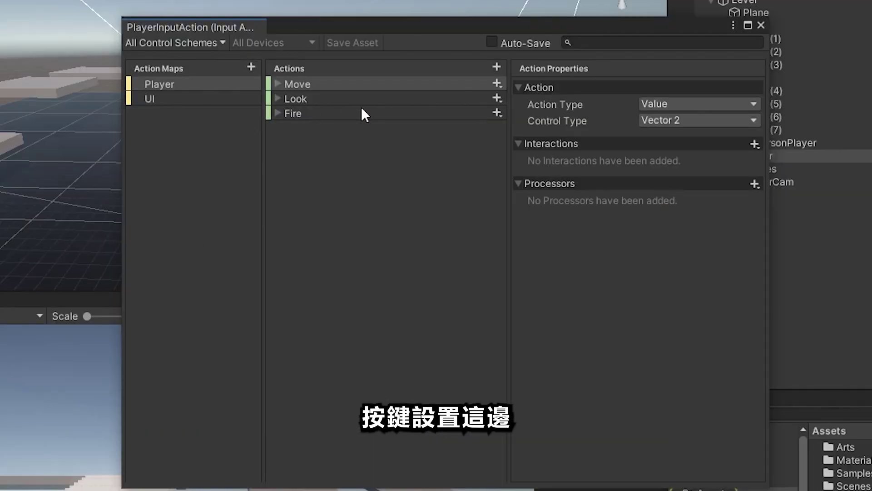
- Add a Jump action bound to Space [Keyboard] for the Keyboard&Mouse scheme
left_click(495, 68)
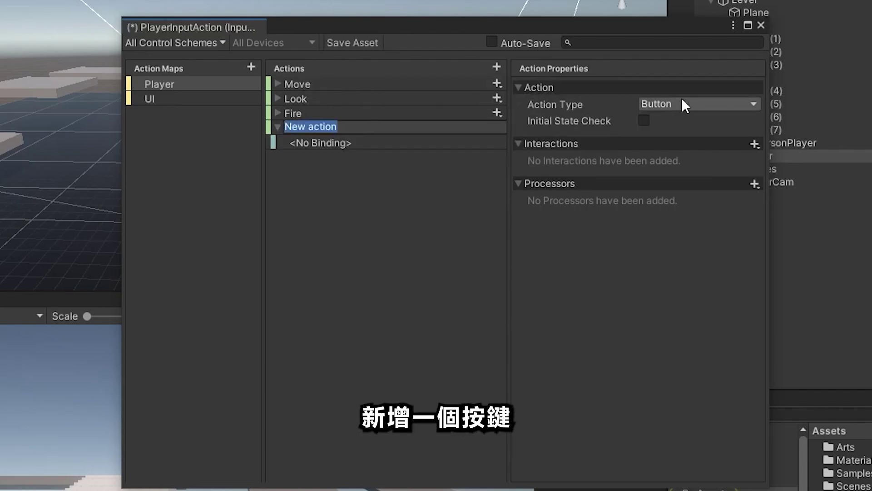
type("mp")
key("Return")
key("Down")
left_click(700, 104)
left_click(657, 121)
key("space")
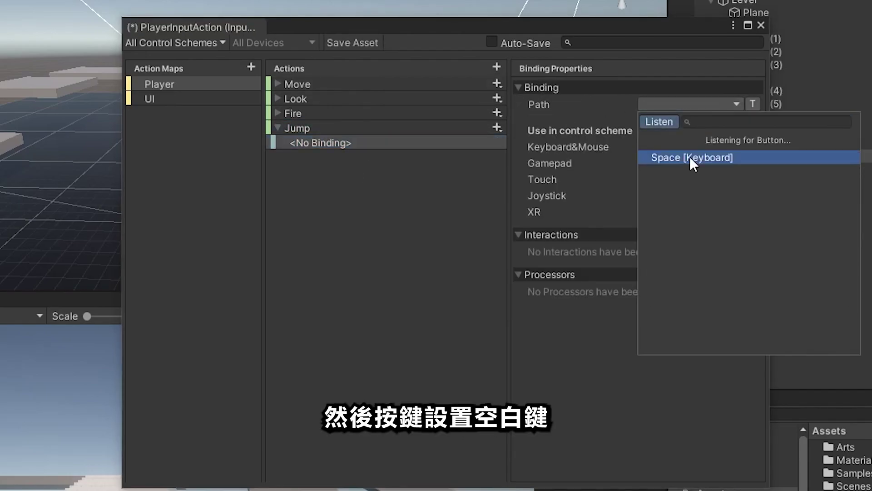
left_click(689, 157)
left_click(644, 146)
- Save the input actions and add OnJump(InputValue value) in PlayerController calling _controllerMovement.Jump()
left_click(537, 312)
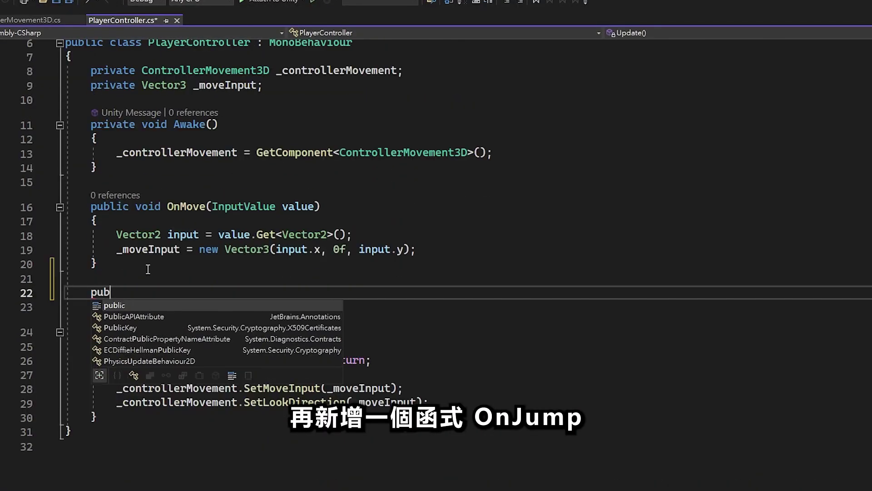
type("lic v")
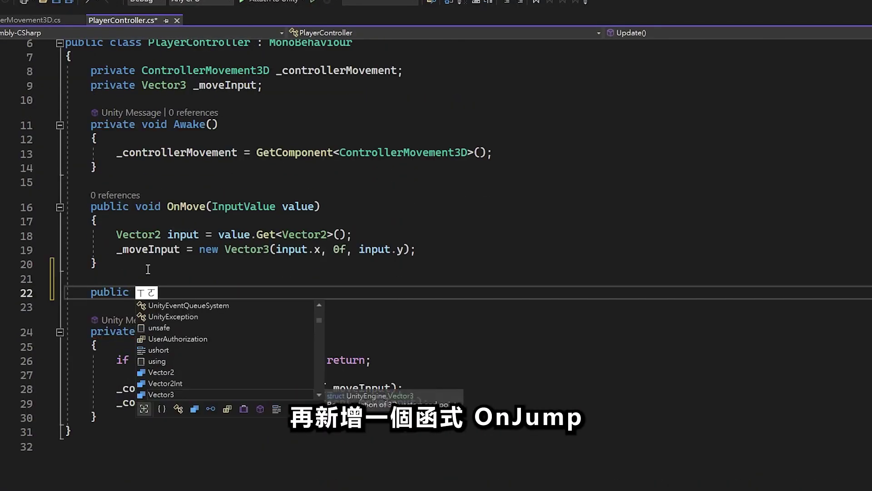
type("oid OnJointBreak(float breakForce")
key("Tab")
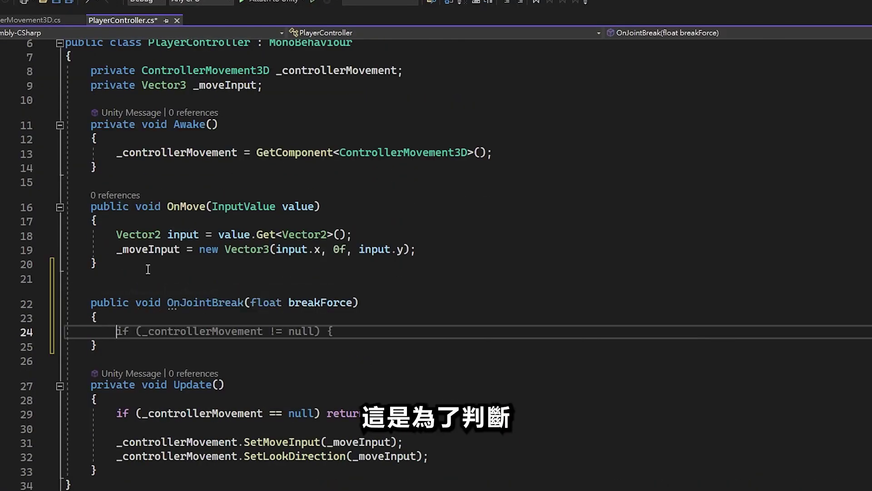
double_click(230, 301)
key("ctrl+z")
type("public void OnJump(")
key("ctrl+z")
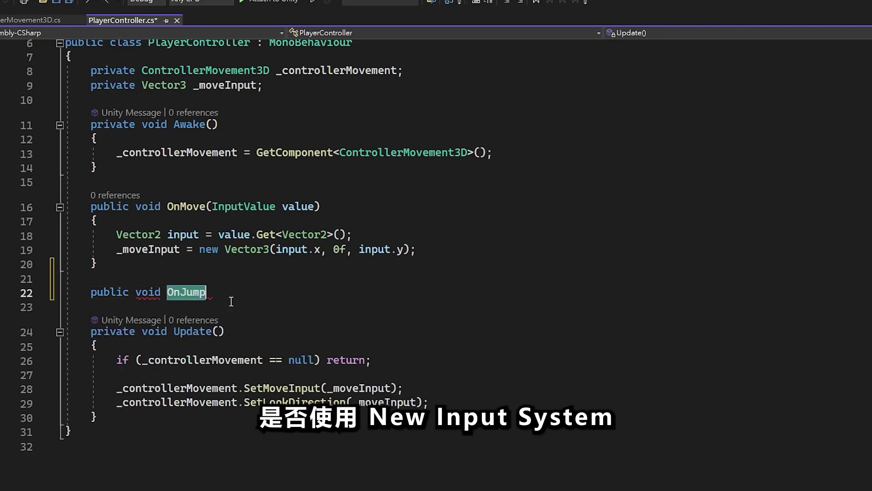
type("InputValue value) {")
key("Return")
type("_co")
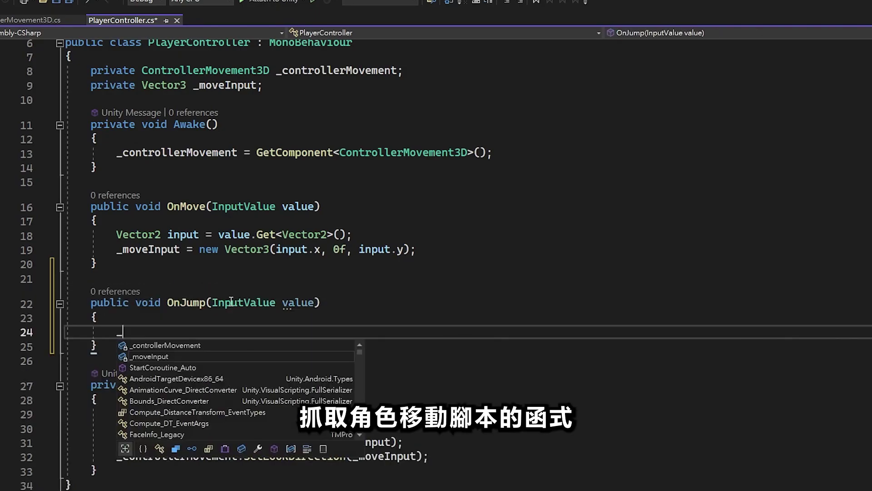
key("Tab")
type("J")
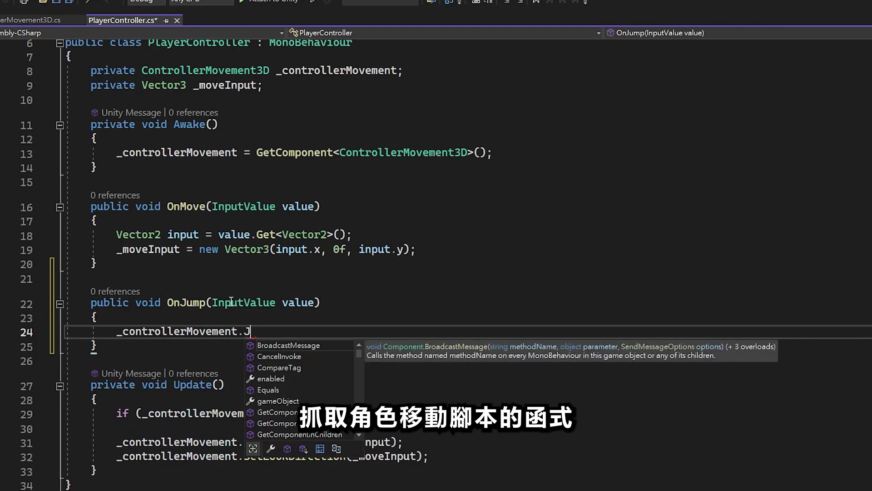
type("ump();")
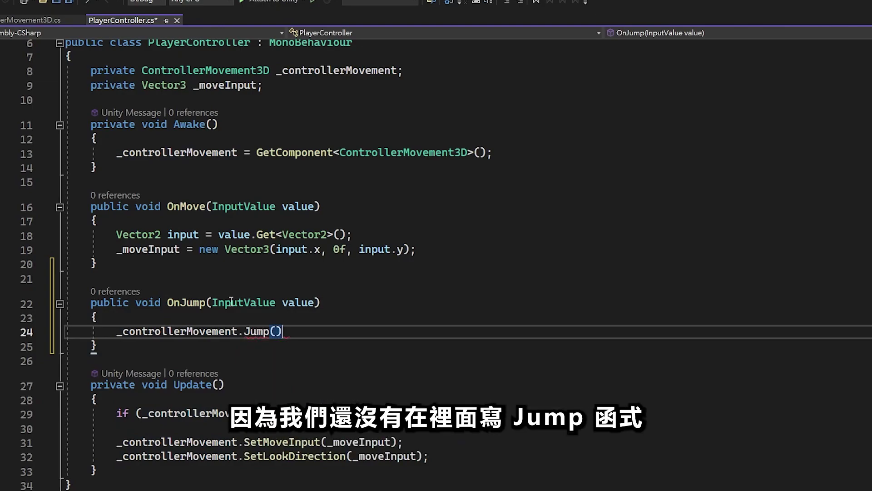
- Add an empty public void Jump() method to ControllerMovement3D
left_click(23, 20)
type("public void J")
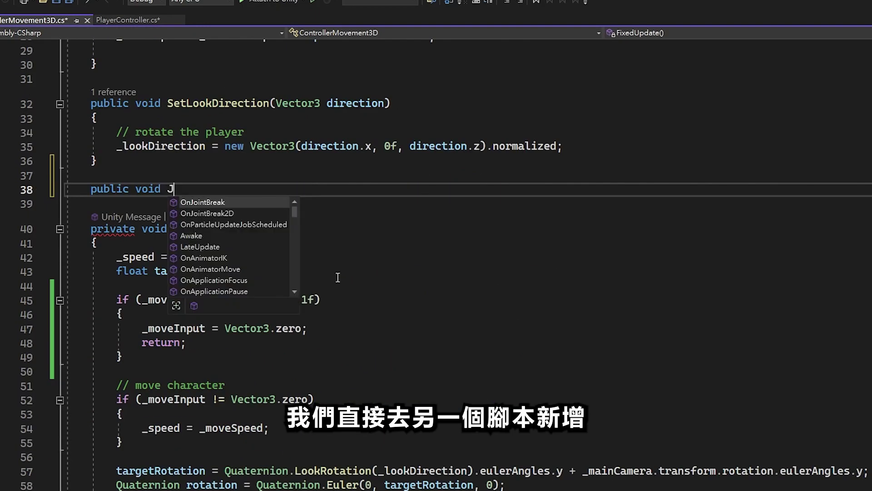
type("ump()")
key("Return")
type("{")
key("Return")
left_click(102, 20)
left_click(351, 313)
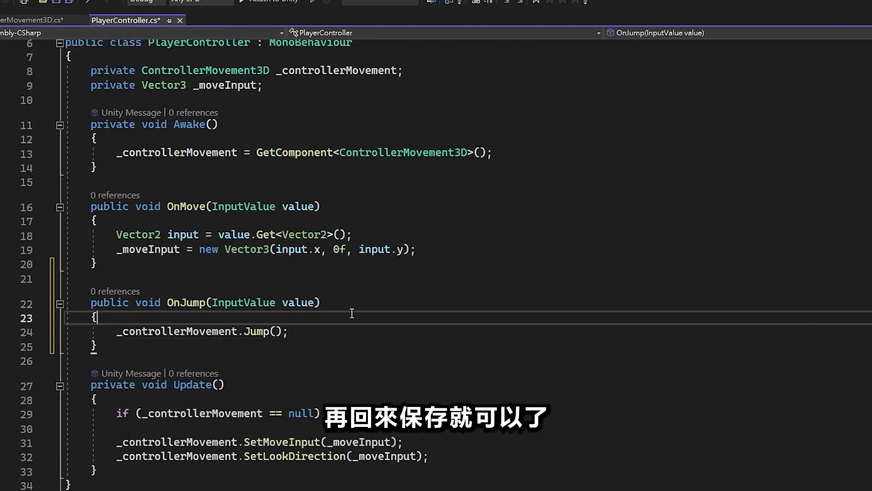
- Add private bool CheckGround() after FixedUpdate, beginning Vector3 start = transform.position + Vector3.up
left_click(26, 22)
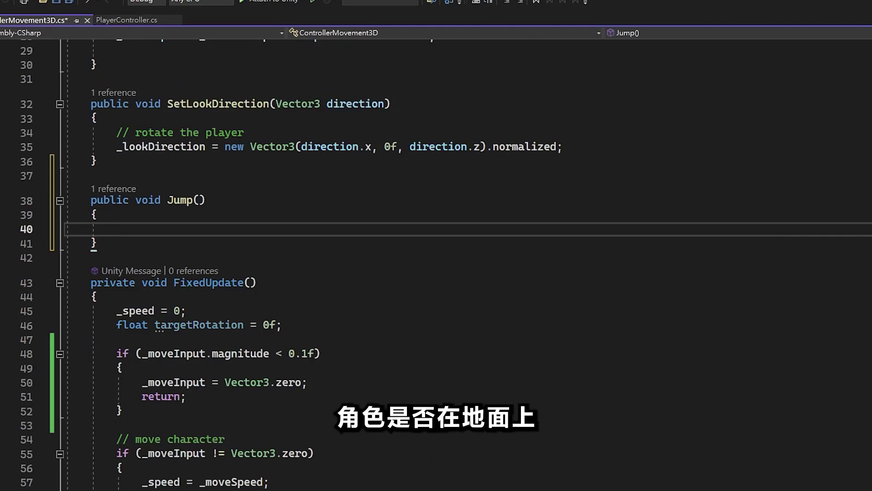
scroll(233, 448, "down", 5)
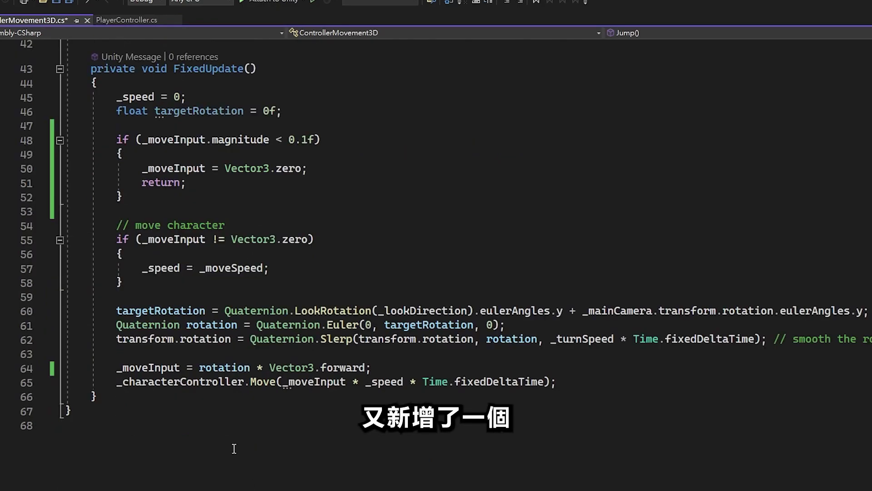
left_click(174, 397)
key("Return")
key("Return")
type("private bool CheckGround(){")
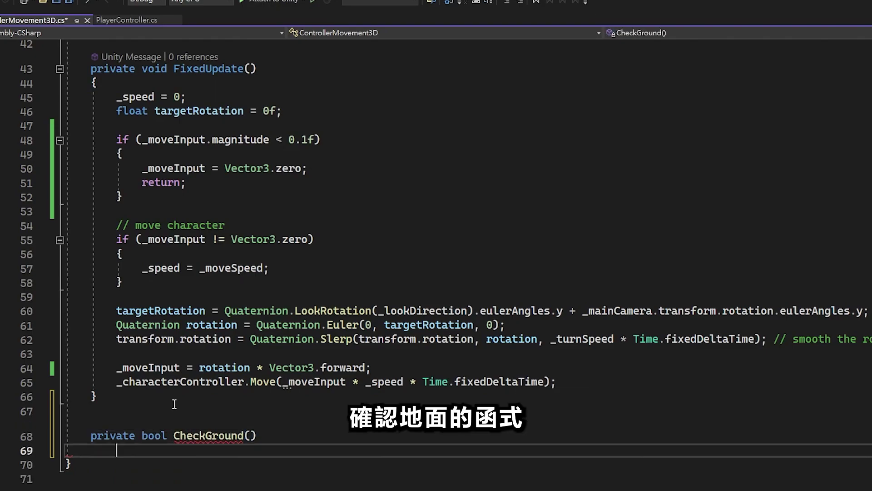
key("Return")
scroll(289, 339, "down", 7)
type("// find start positi")
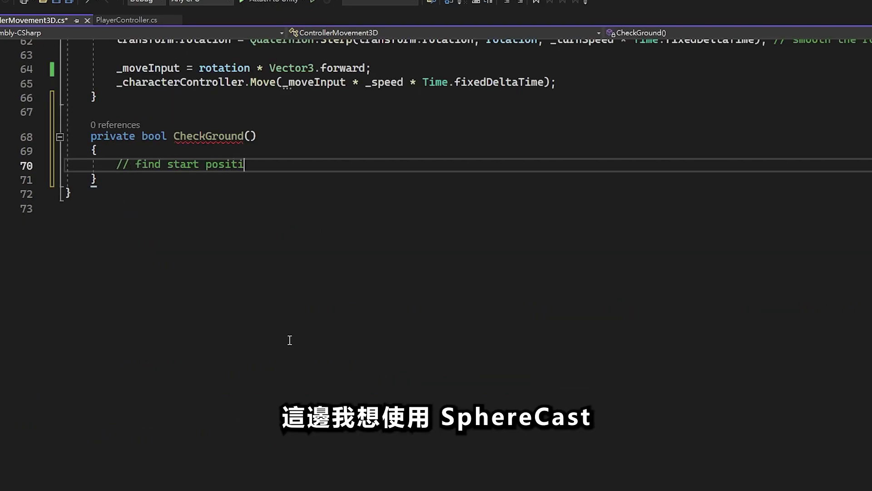
type("on")
key("Return")
type("Vector3 start = transform.position + ")
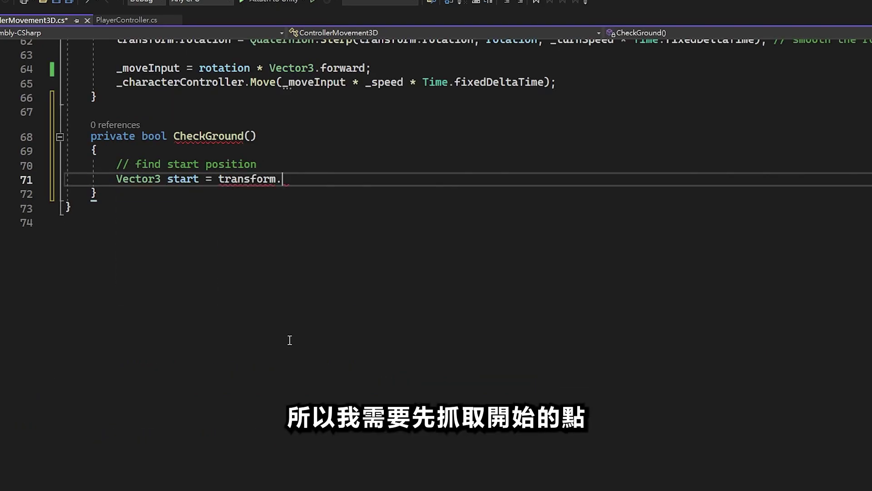
type("Vector3.up *")
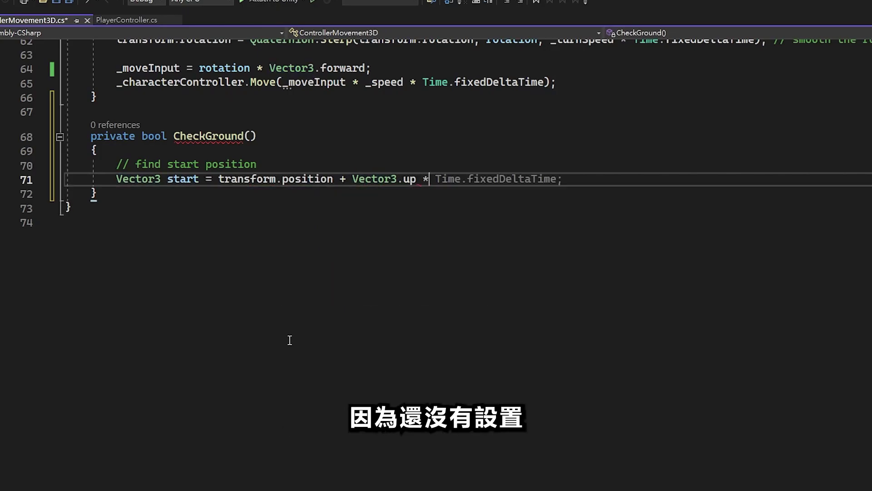
- Add a Jumping header with _gravity -20f, _jumpHeight 2.5f and private Vector3 _velocity fields
scroll(336, 252, "up", 20)
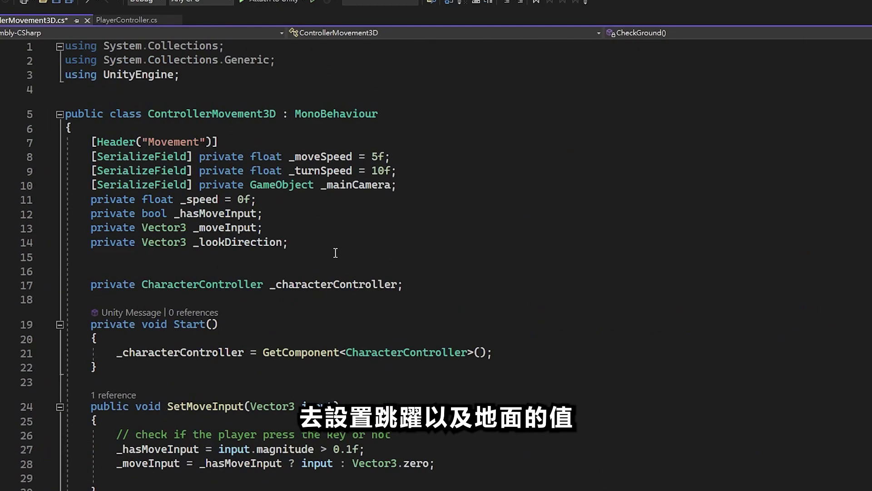
key("Return")
key("Return")
type("[Header(\"Jumping")
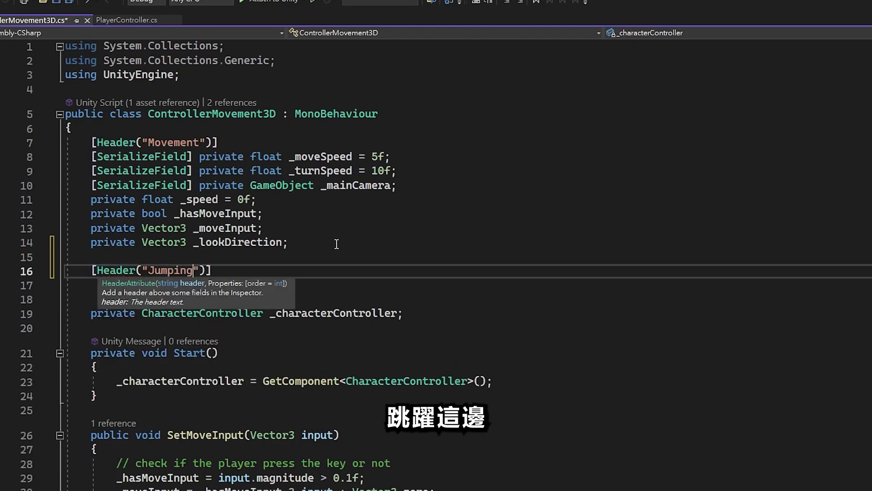
key("End")
key("Return")
type("[SerializeField]")
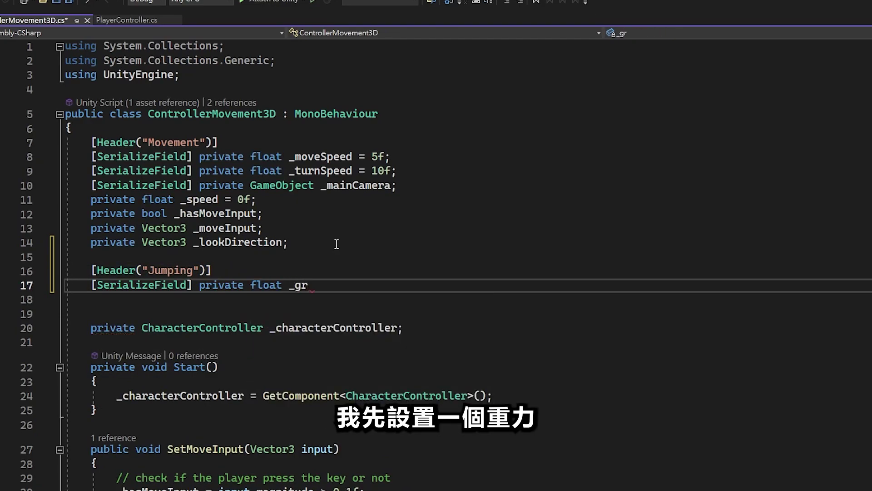
type("-20f;")
key("Return")
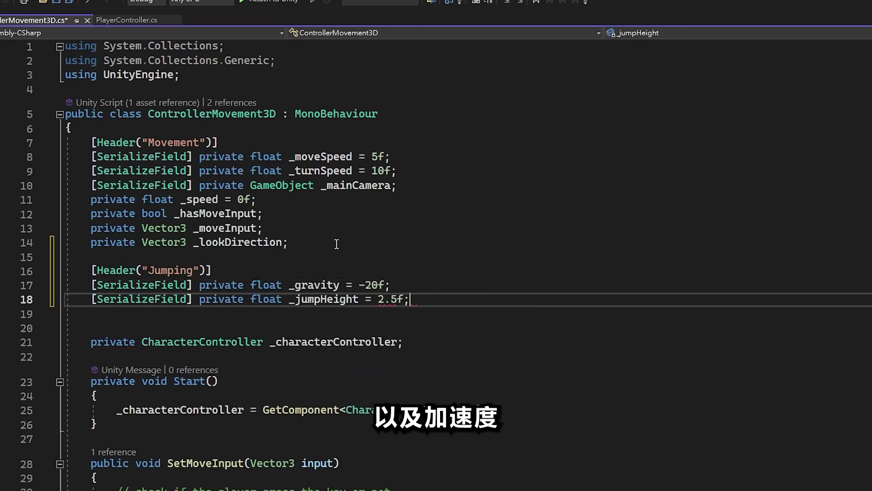
key("Return")
type("private Vector3 _velocity;")
key("Return")
key("Return")
- Add a Grounding header with _groundCheckOffset, distance 0.4f, radius 0.25f, _groundMask and _isGrounded fields
type("[Header(\"Grounding")
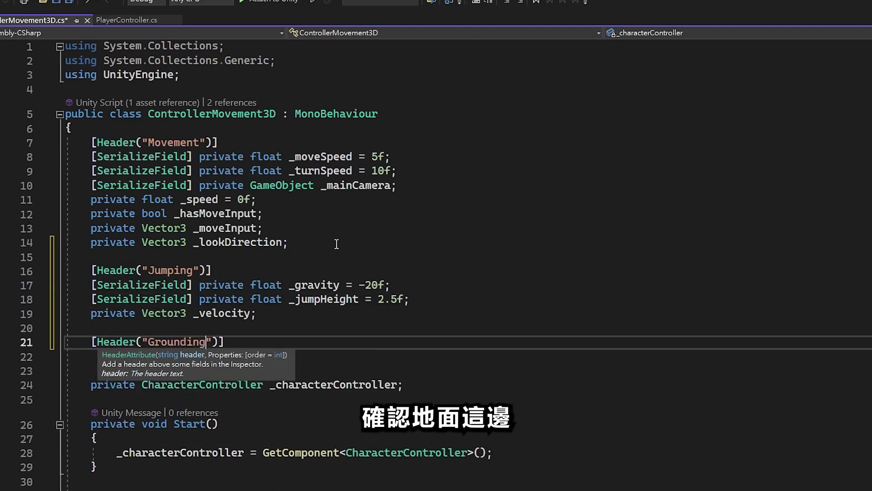
key("End")
key("Return")
type("[SerializeField] private float _gr")
key("Tab")
key("Return")
type("[SerializeField] private float _ground")
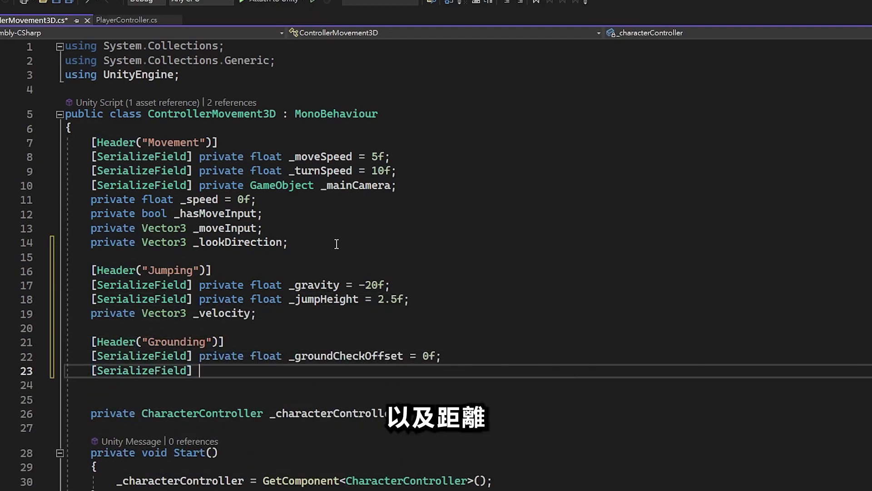
type("CheckDistance = 0.4f;")
key("Return")
type("[SerializeField] private float _groun")
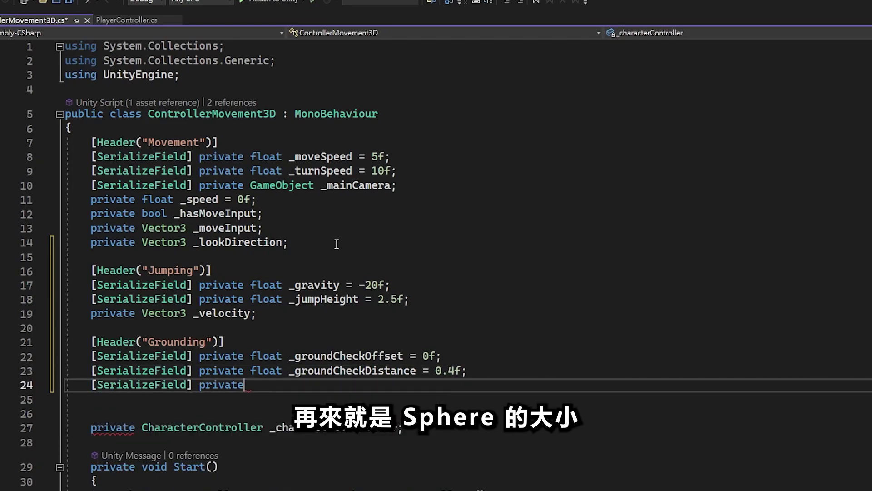
type("dCheckRadius = 0.25f;")
key("Return")
type("[SerializeField] private ")
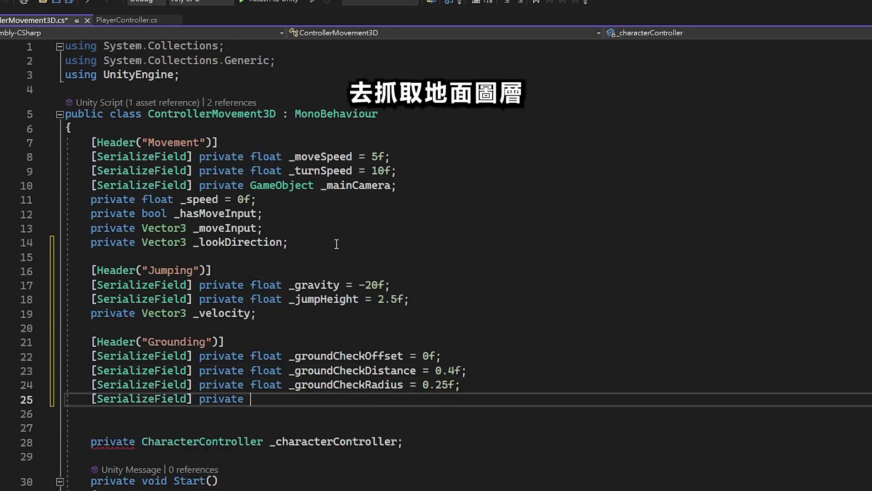
type("LayerMask _groundMask;")
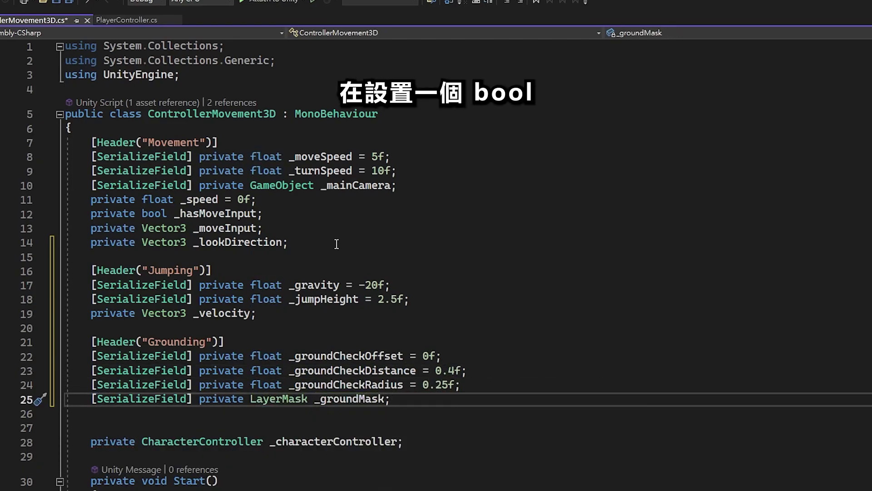
key("Return")
type("private bool _isGrounded;")
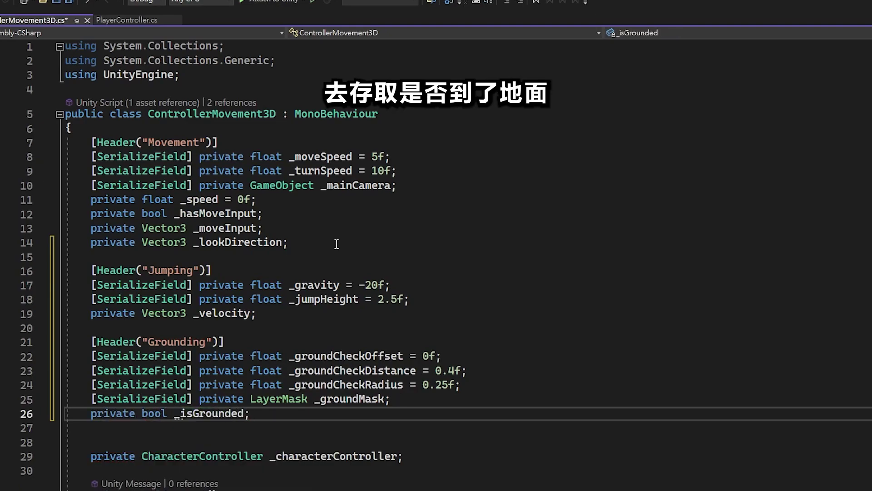
key("Return")
- Declare the _groundNormal field and finish the start position line with * _groundCheckOffset
type("private Vector3 _groundNormal;")
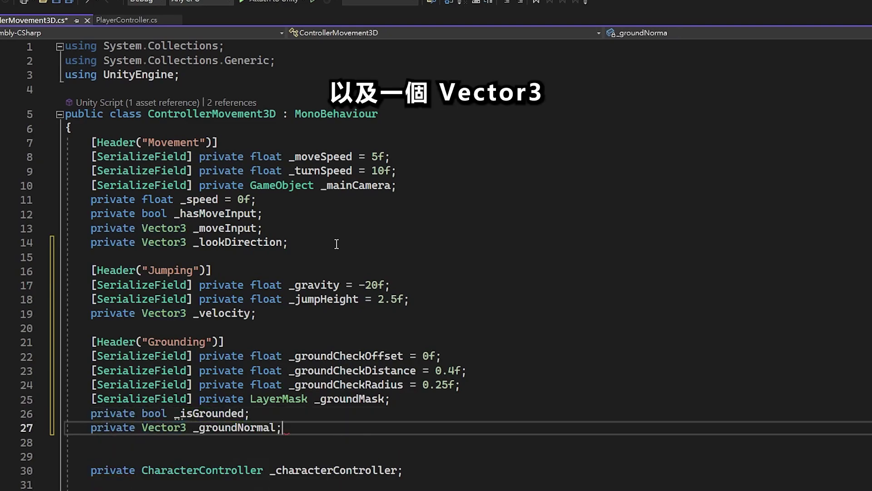
scroll(457, 364, "down", 6)
scroll(456, 364, "down", 13)
scroll(456, 364, "down", 2)
left_click(457, 363)
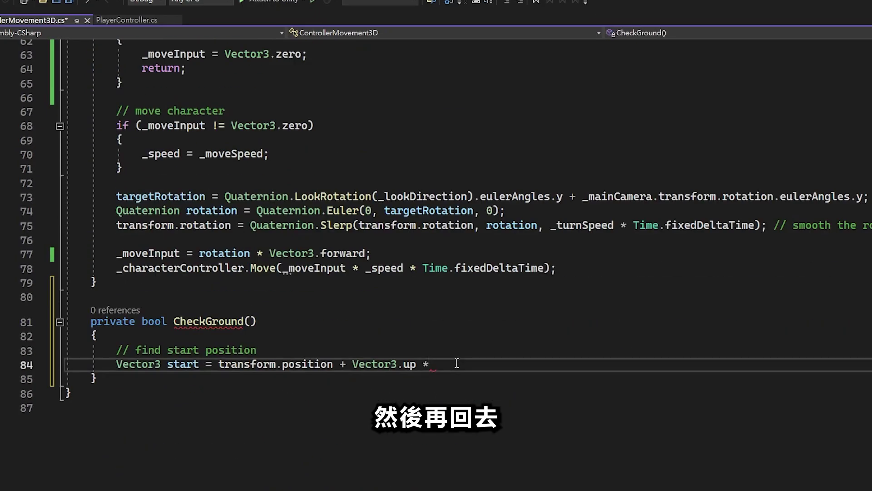
type("_groundCheckO")
key("Tab")
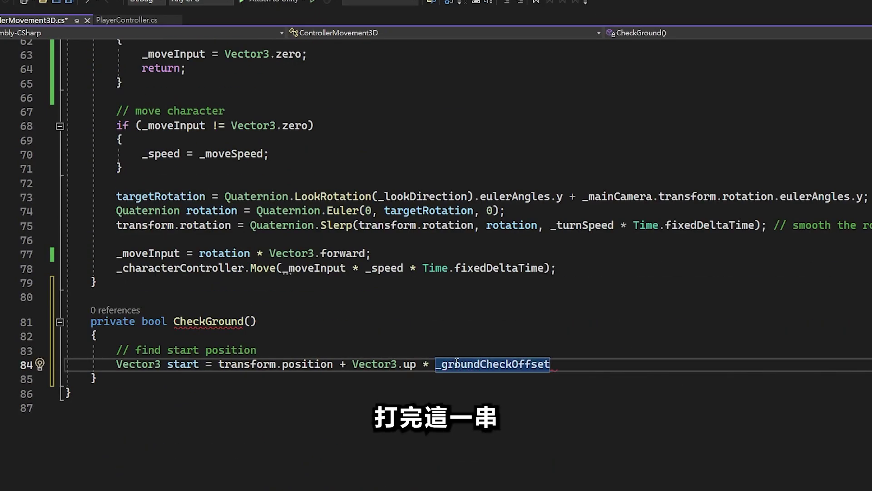
type(";")
- Add a downward Physics.SphereCast check that stores hit.normal in _groundNormal and returns true
key("Return")
key("Return")
type("// perform spherecast")
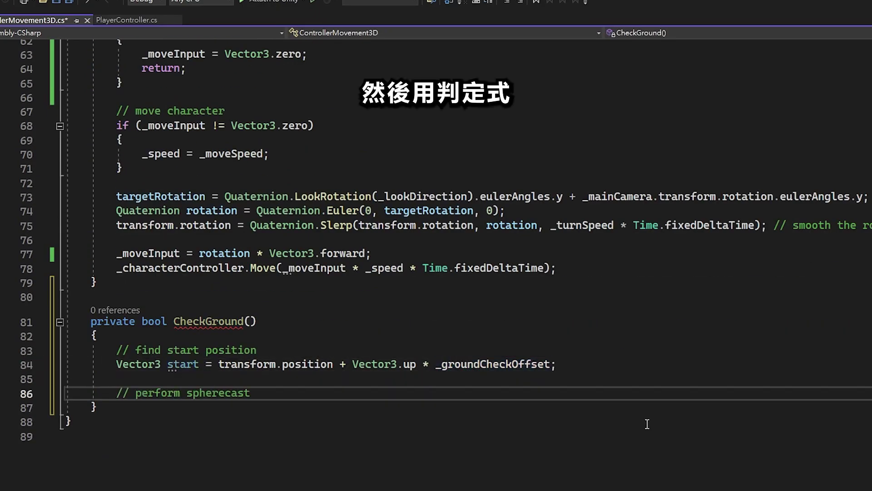
key("Return")
type("if (Physics.SphereCast(start, _groundCheckRadius")
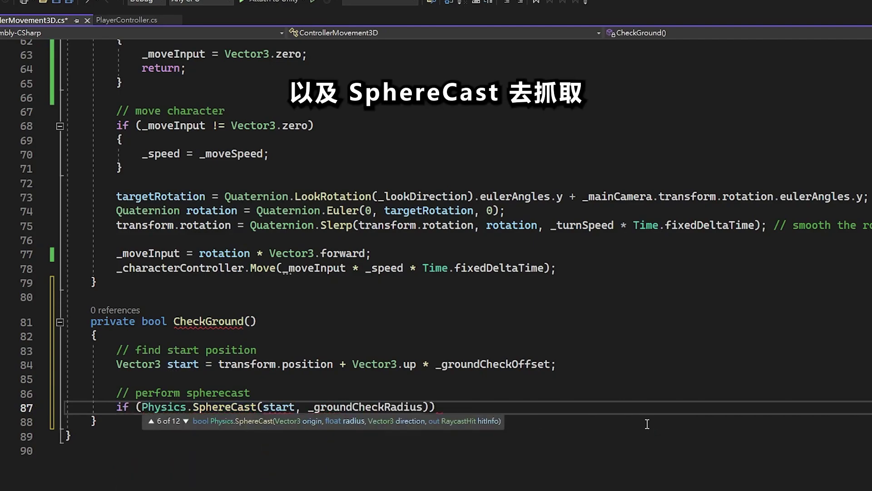
type(", Vector3.down, out RaycastHit hit, _groundCheckDistance, _g")
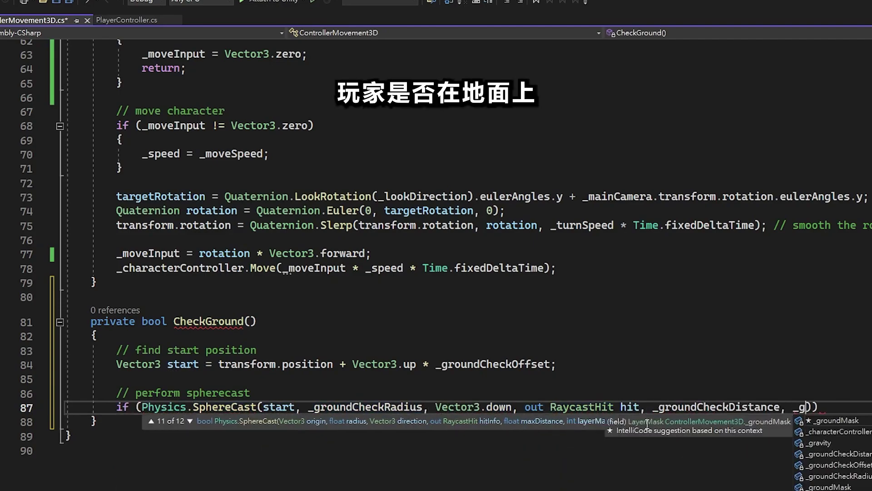
type("))")
key("Return")
type("{")
key("Return")
type("_grou")
type("ndNormal =")
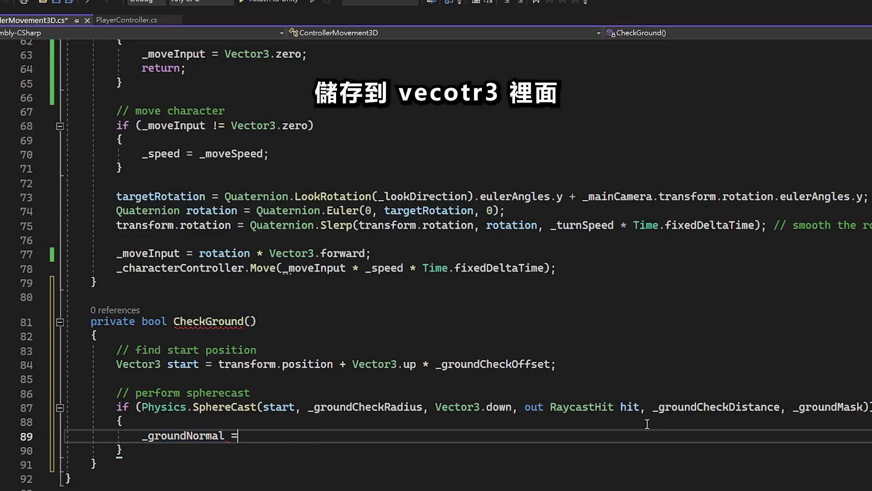
key("Tab")
key("Return")
type("return true;")
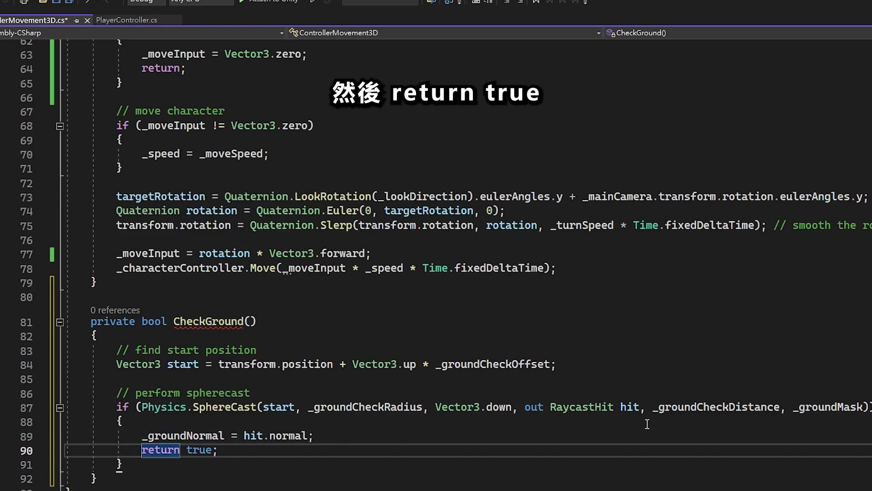
- Otherwise set _groundNormal to Vector3.up and return false
key("Down")
key("Return")
type("_groundNormal = Vector3.up")
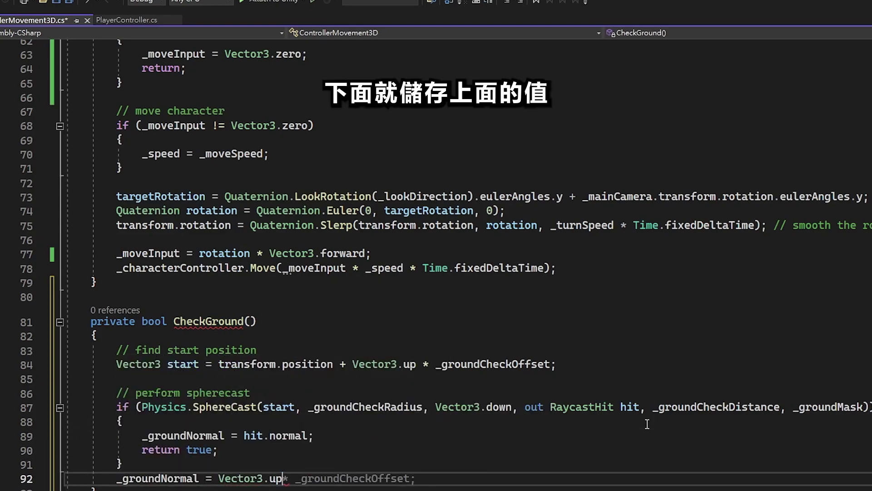
type(";")
key("Return")
type("return false;")
key("Down")
key("Down")
key("Down")
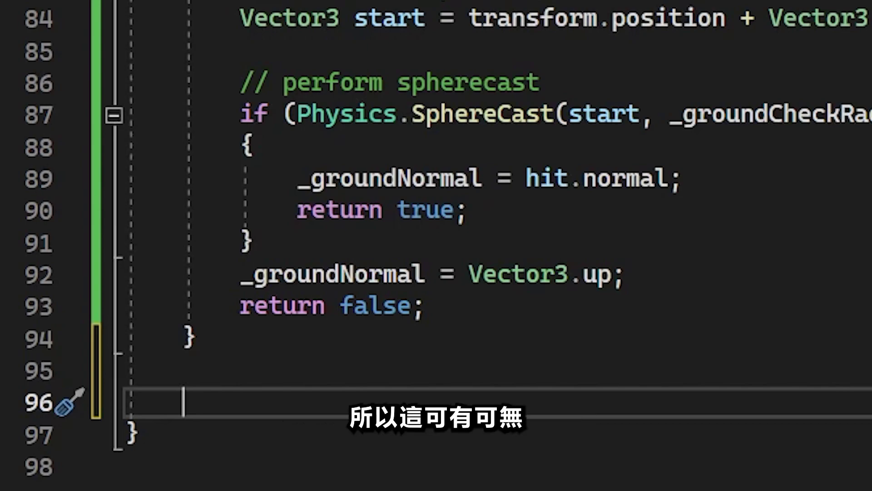
- Add an OnDrawGizmosSelected debug method setting the gizmo colour red, or green when _isGrounded
type("pr")
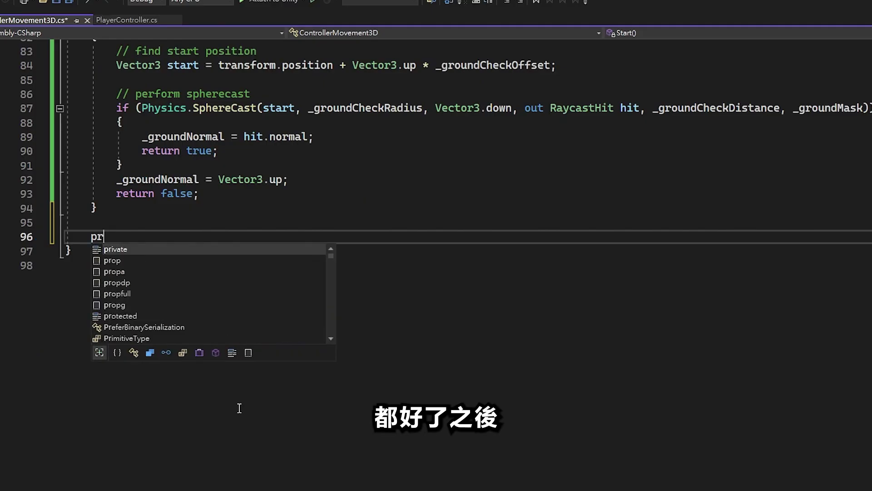
key("BackSpace")
key("BackSpace")
type("// debug")
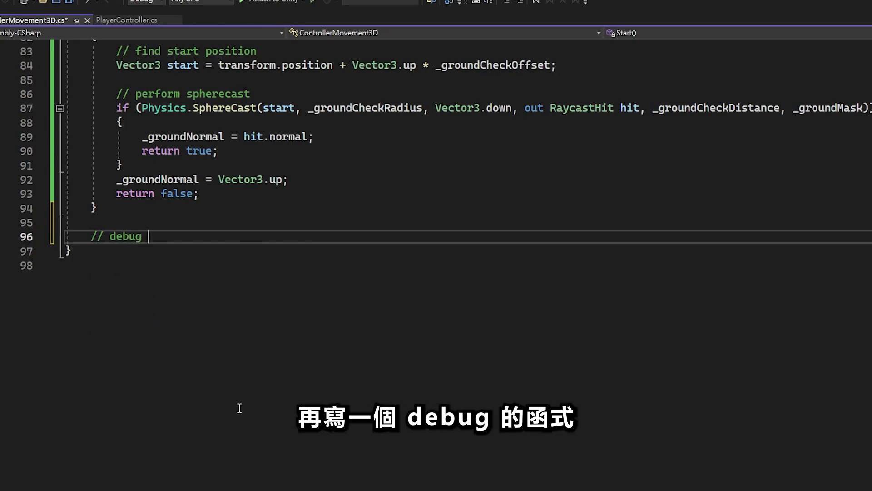
type("ere")
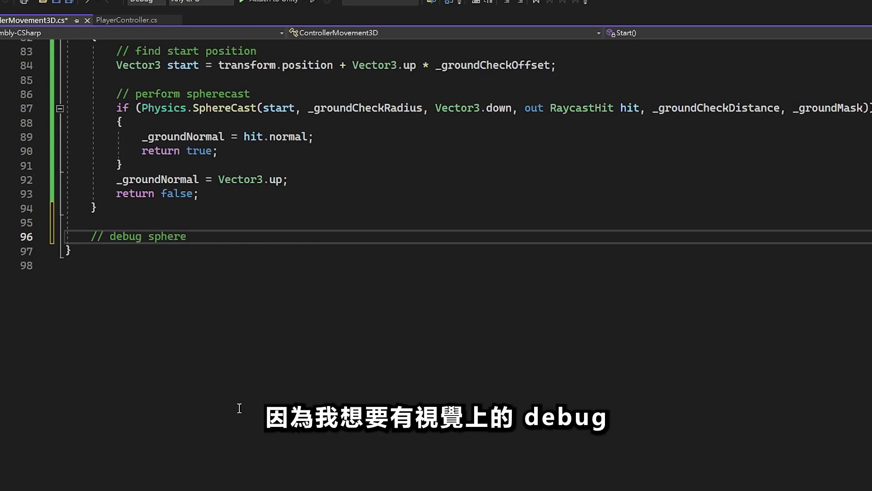
key("Return")
type("private voi")
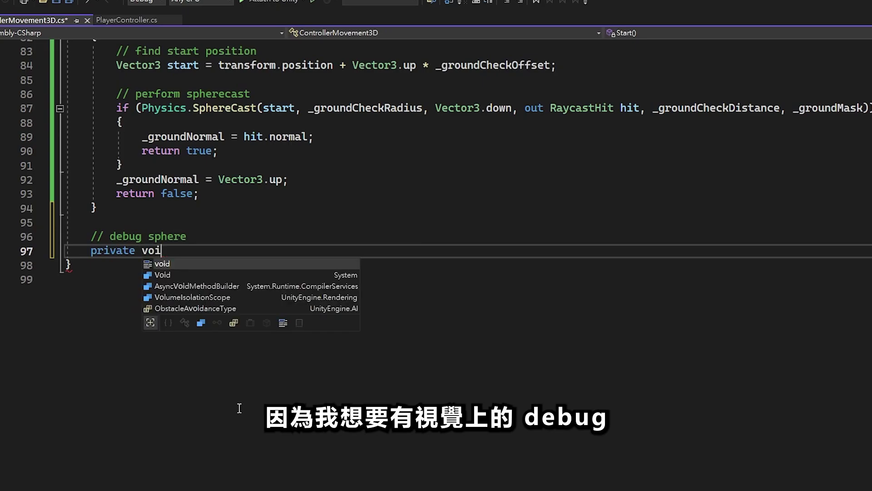
type("d OnDrawGizmosSelec")
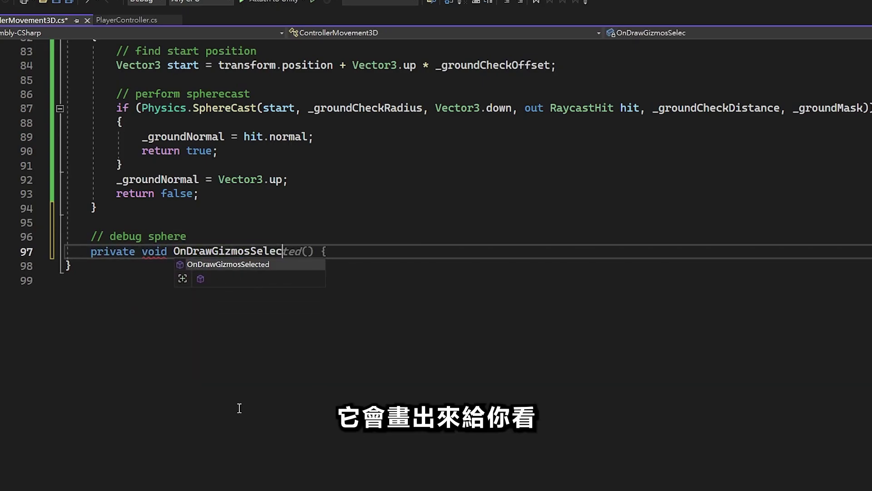
key("Tab")
key("Return")
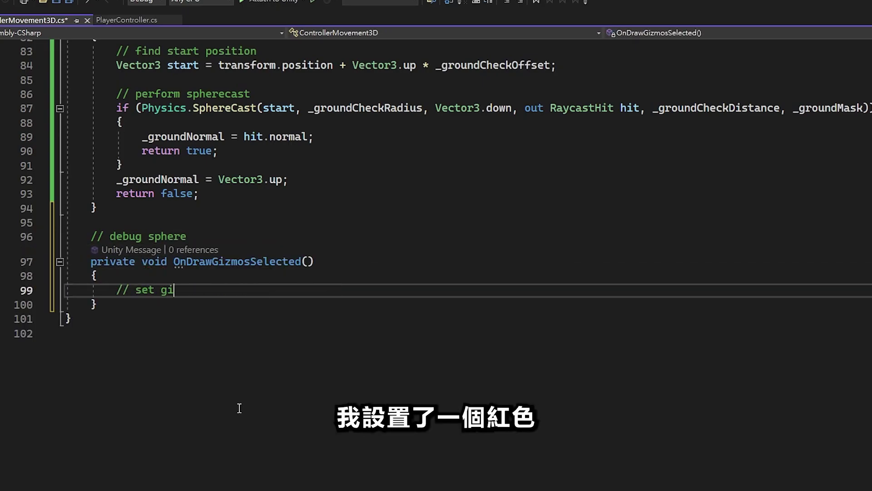
type("zmos color")
key("Return")
type("Gizmos.color = Color.r")
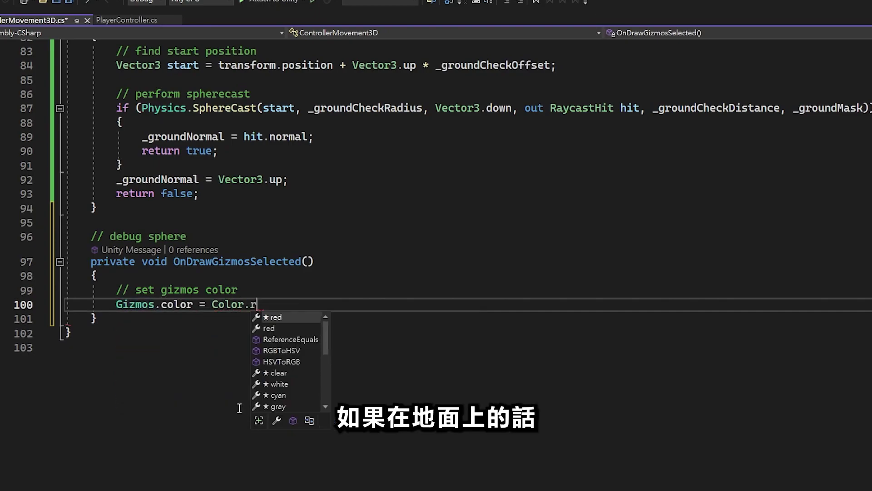
type("ed;")
key("Return")
type("if (_i")
key("Tab")
type(") Giz")
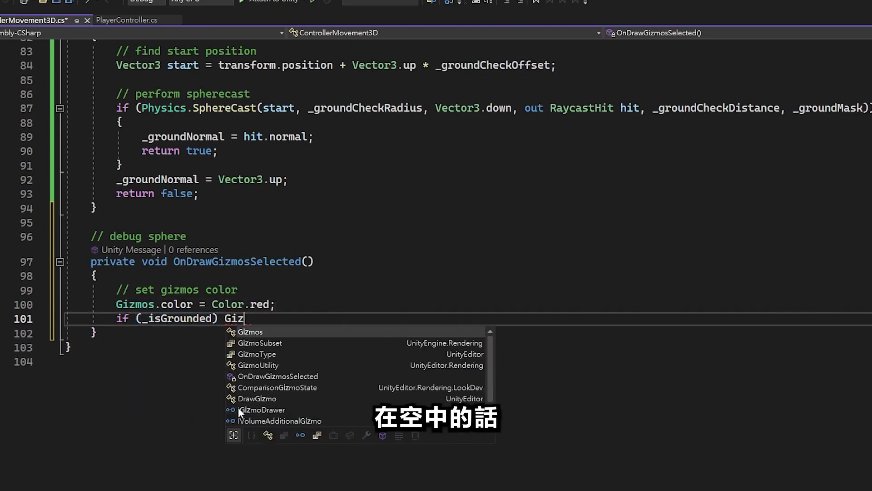
type("mos.color = Color.green;")
key("Return")
key("Return")
- Compute the sphere cast's start and end points and draw wire spheres at both with _groundCheckRadius
type("// fi")
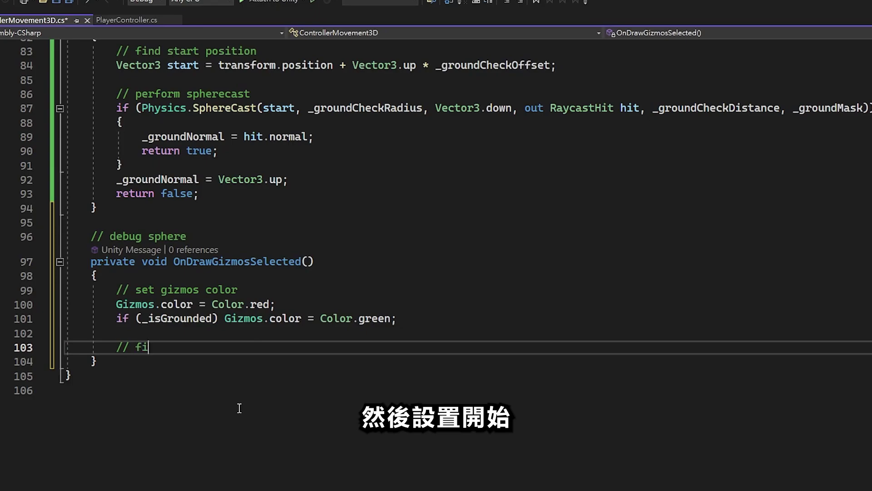
type("nd start/end positions of sphere ca")
key("Return")
type("Vec")
key("Tab")
type("start =")
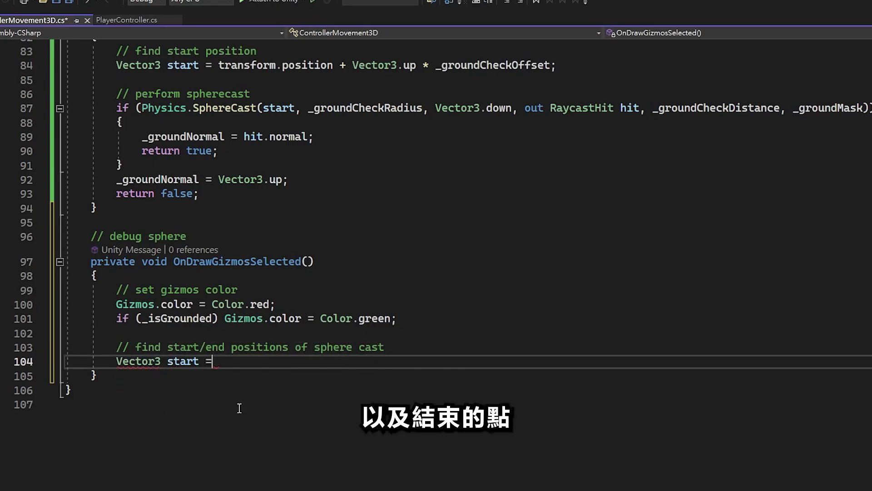
type(" transform.position + Vector3.up * _groundCheckOffset;")
key("Return")
type("Vec")
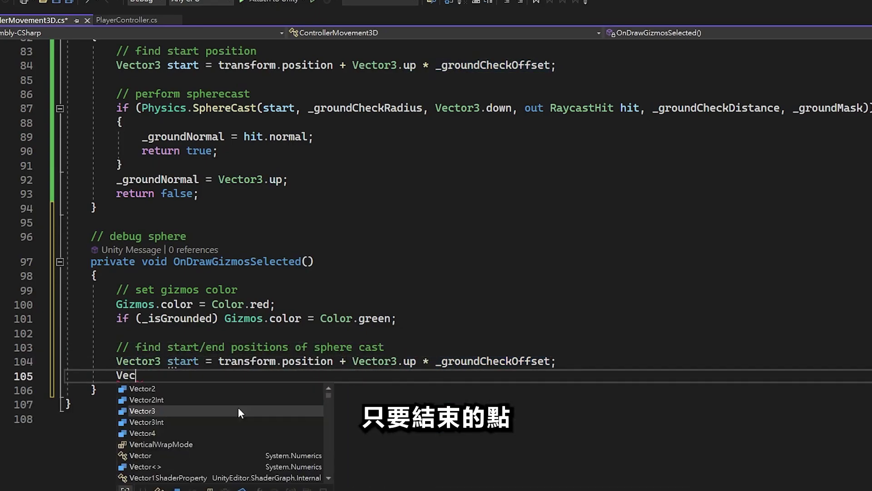
type("tor3 end = start + Vector3.down * _groundCheckDistance;")
key("Return")
key("Return")
type("// draw wire spheres")
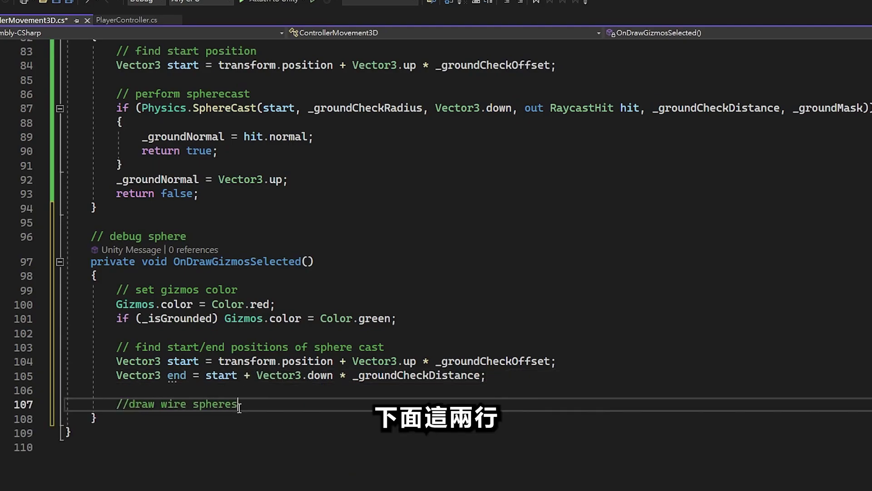
key("Return")
type("Gizmos.DrawWireSphere(start, _groundCheckRadius);")
key("Return")
type("Gizmos.DrawWireSphere(end, _")
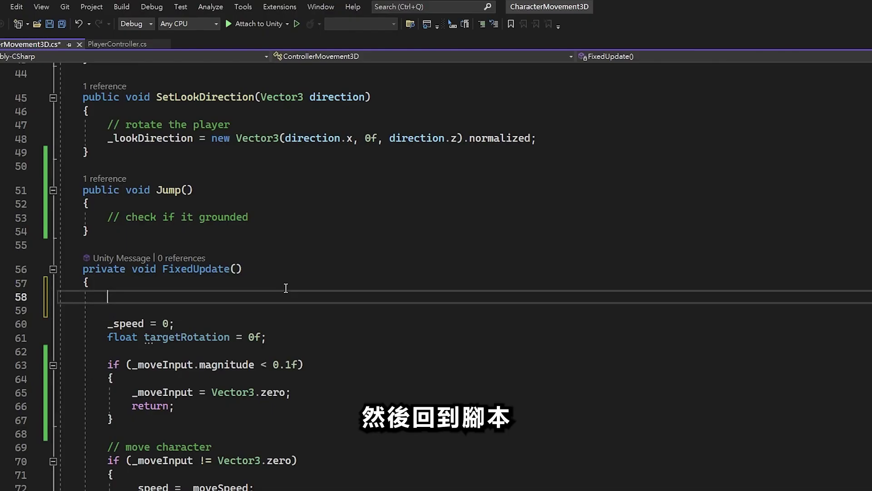
- Store CheckGround's result in _isGrounded, set Ground Mask to Default, and test in Play with offset -1.2
type("_i")
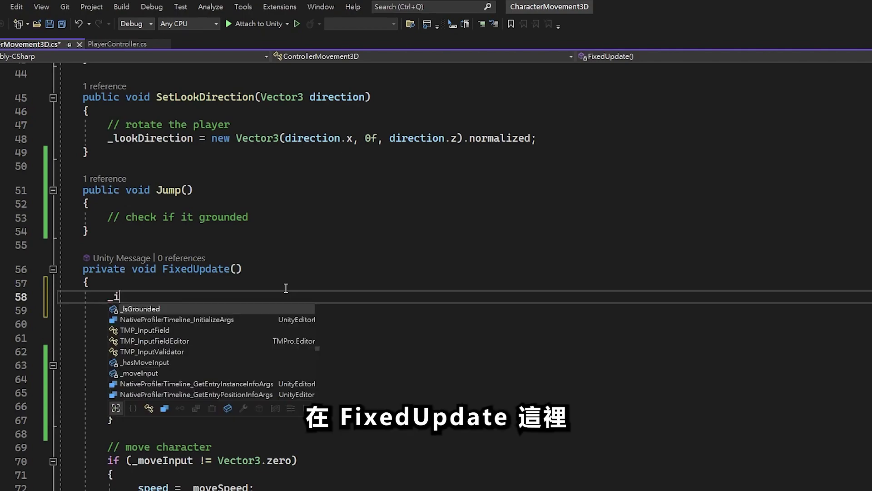
type("sGrounded = Chec")
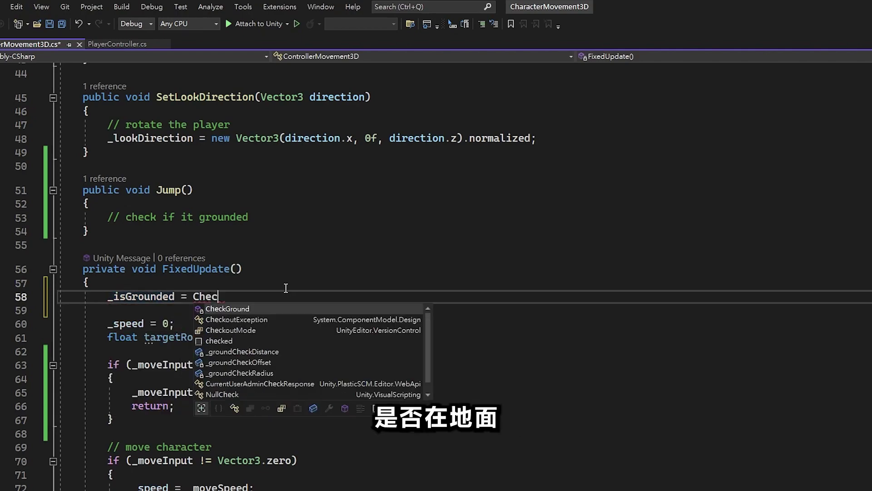
key("Tab")
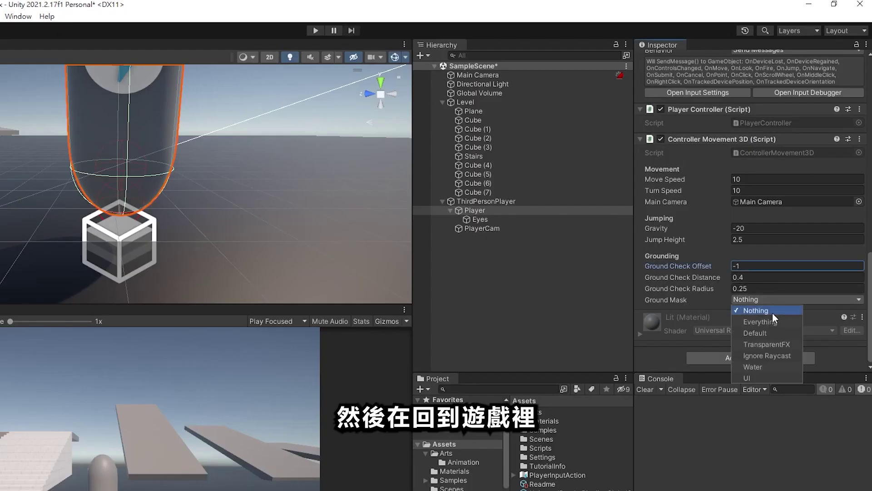
left_click(756, 333)
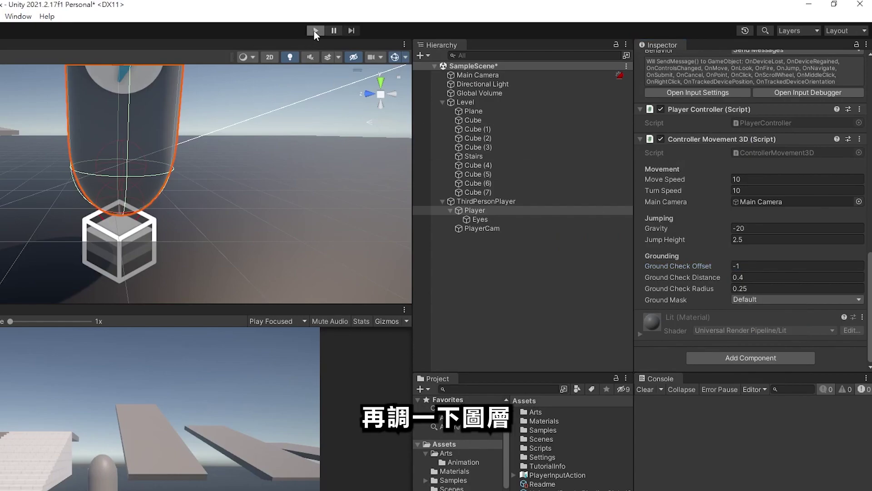
left_click(315, 31)
left_click(749, 315)
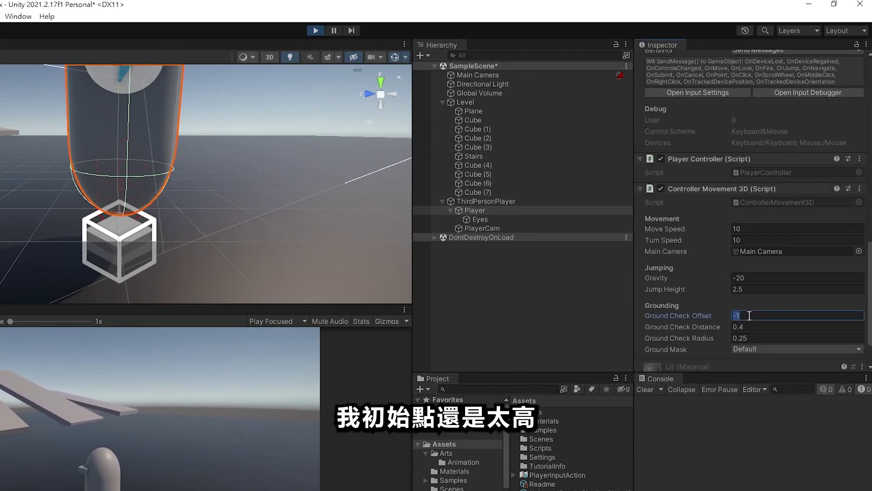
type(".2")
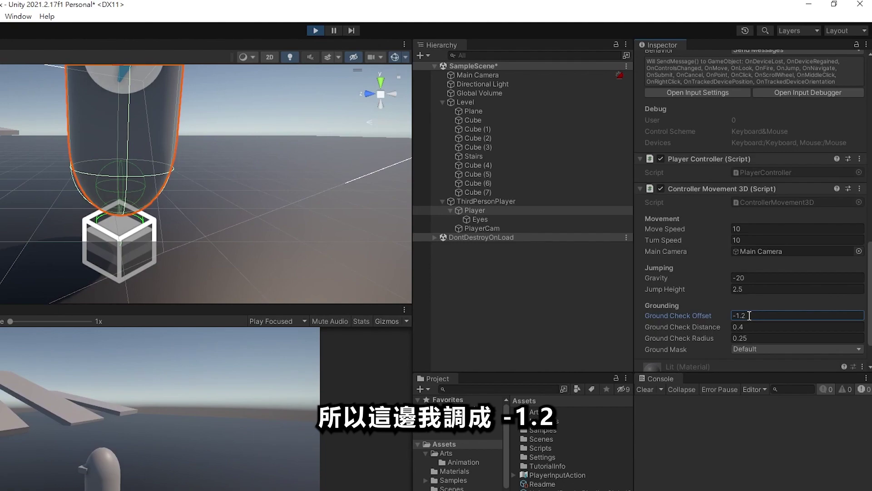
left_click_drag(186, 261, 205, 188, "alt")
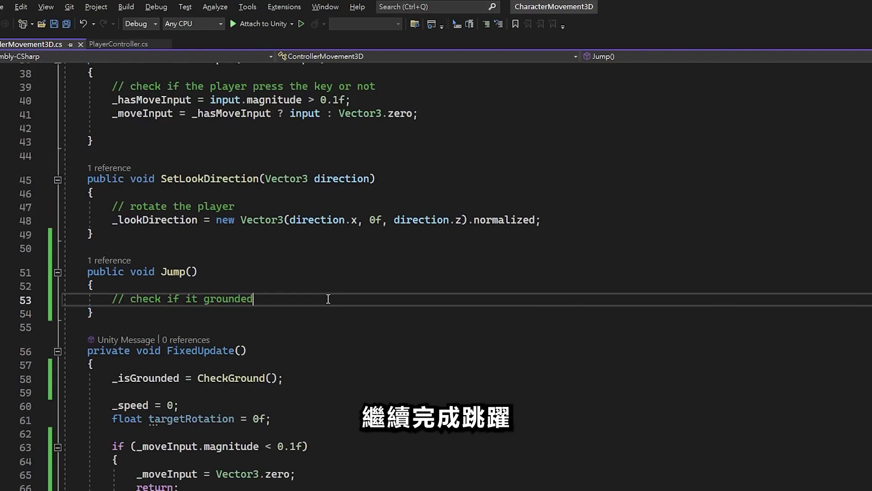
- In Jump(), return unless grounded, then set _velocity to (0, Mathf.Sqrt(2f * -_gravity * _jumpHeight), 0)
key("Return")
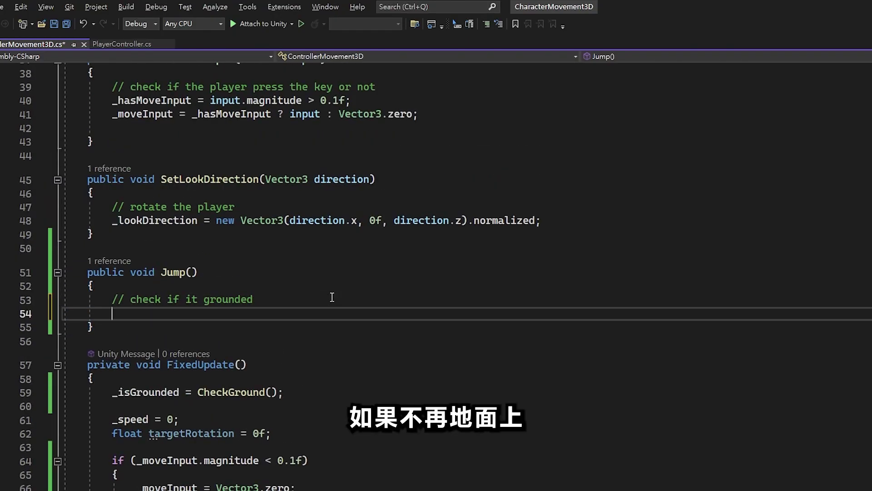
type("isGrounded) return")
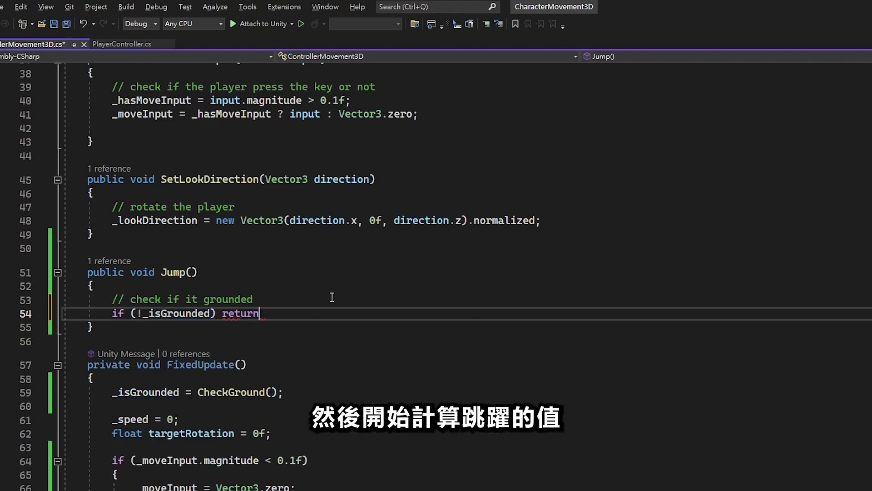
type(";")
key("Return")
key("Return")
type("// calcula")
type(" and gravity")
key("Return")
type("flo")
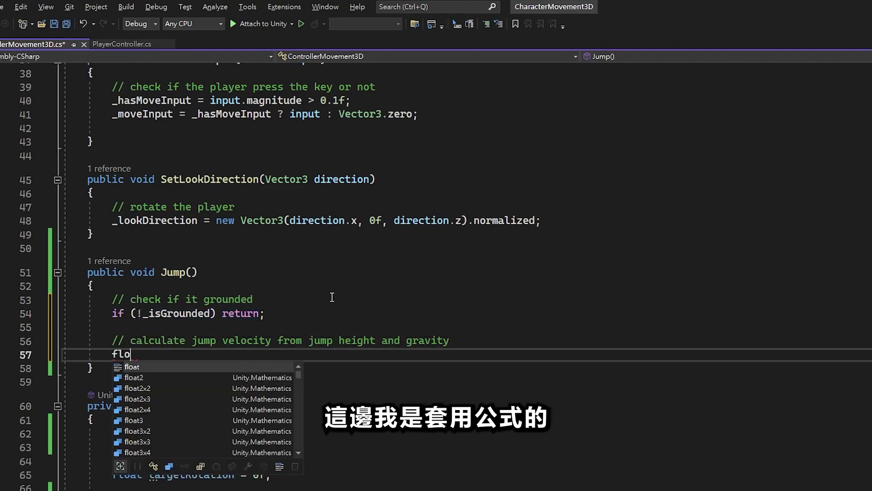
type("at jumpVelocity = Mathf.S")
type("qrt(2f ")
type("* ")
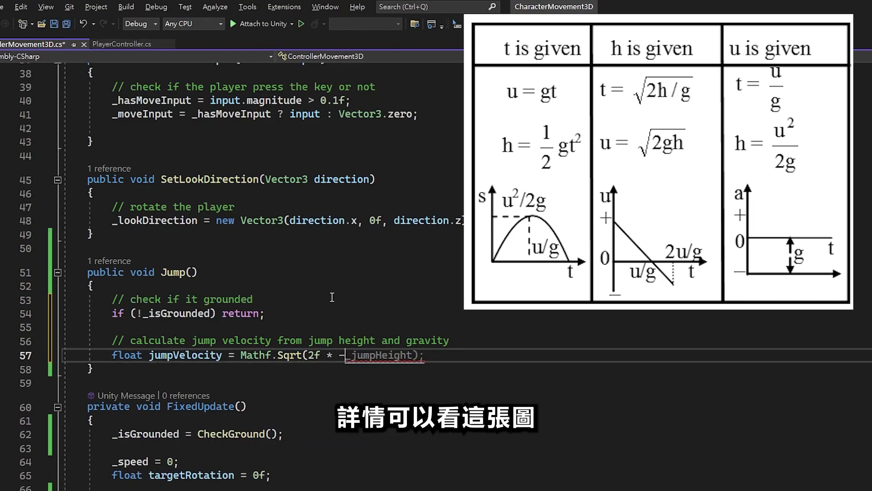
type("-_gravity * _jumpHeight);")
key("Return")
type("_velocity = new Vec")
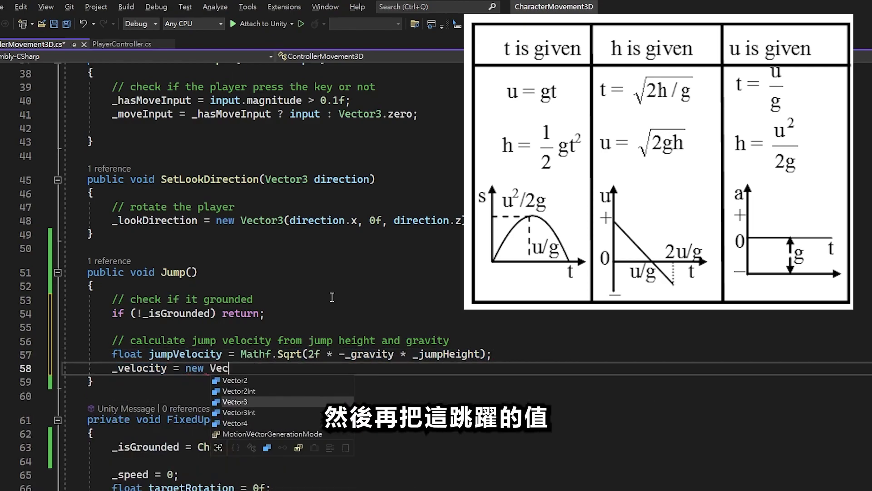
type("tor3(0, jumpVelocity, 0);")
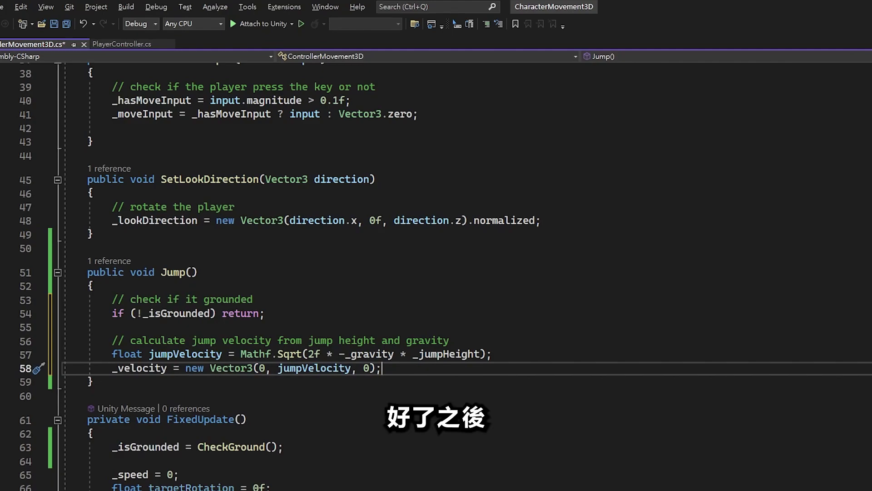
scroll(318, 411, "down", 1)
- Add a jumping section after CheckGround() that adds _gravity * Time.fixedDeltaTime to _velocity.y
scroll(319, 411, "down", 2)
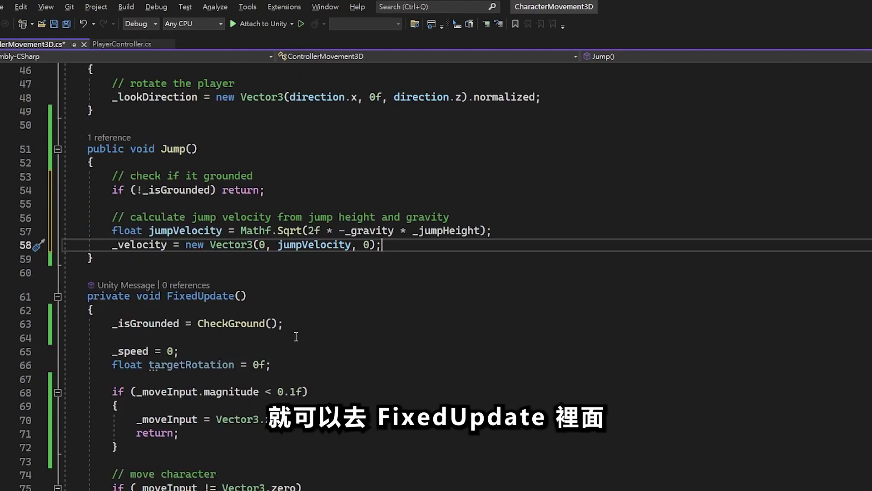
left_click(319, 330)
key("Return")
key("Return")
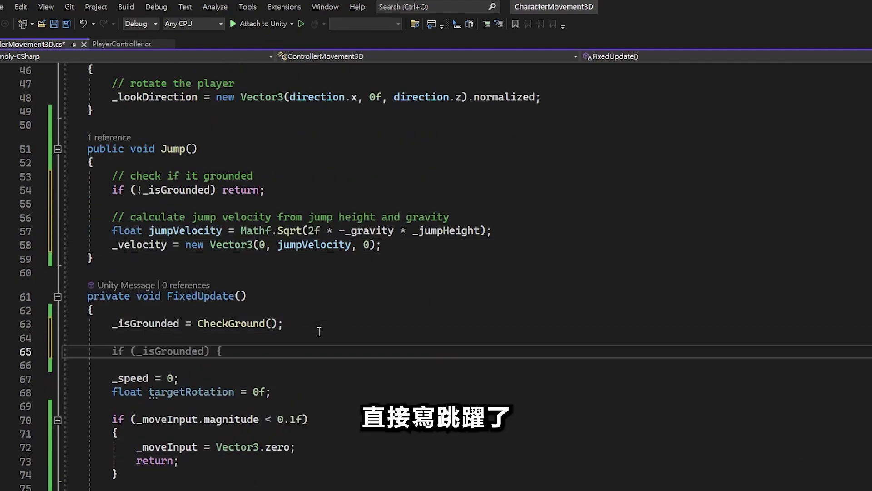
scroll(320, 329, "down", 2)
type("// jump")
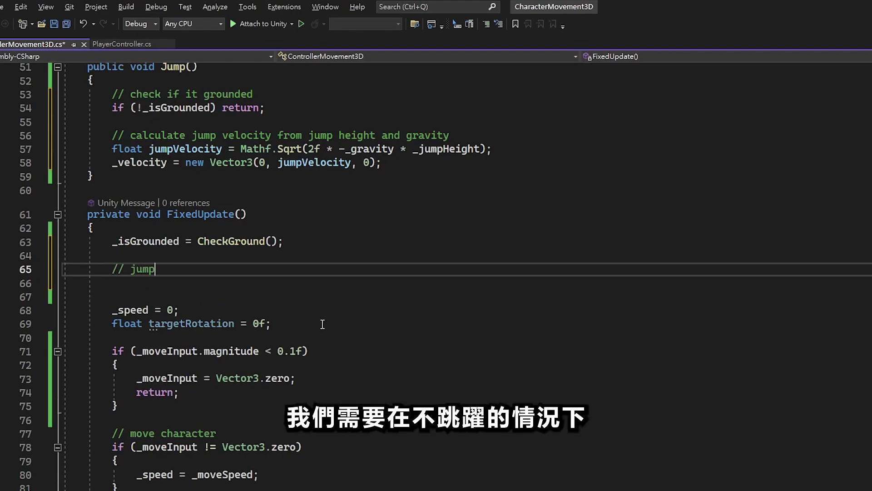
type("ing")
key("Return")
type("_velocity.y +=")
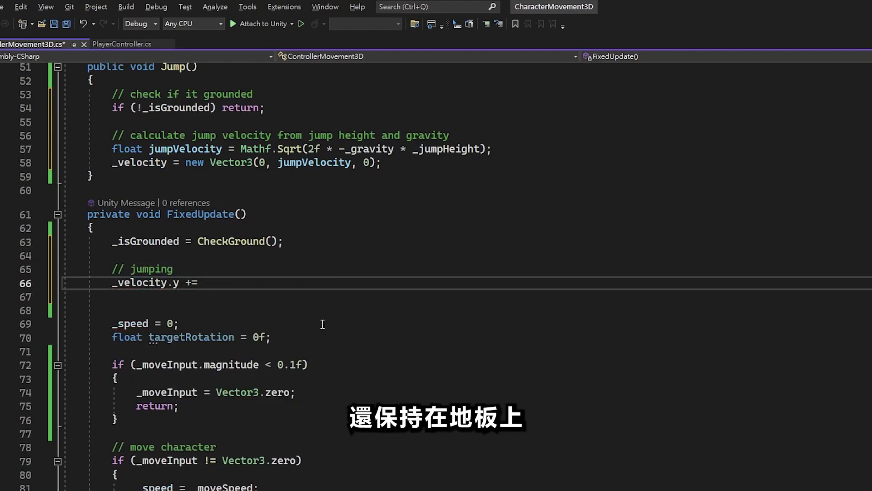
type(" _g")
key("Tab")
type("* Time.Fi")
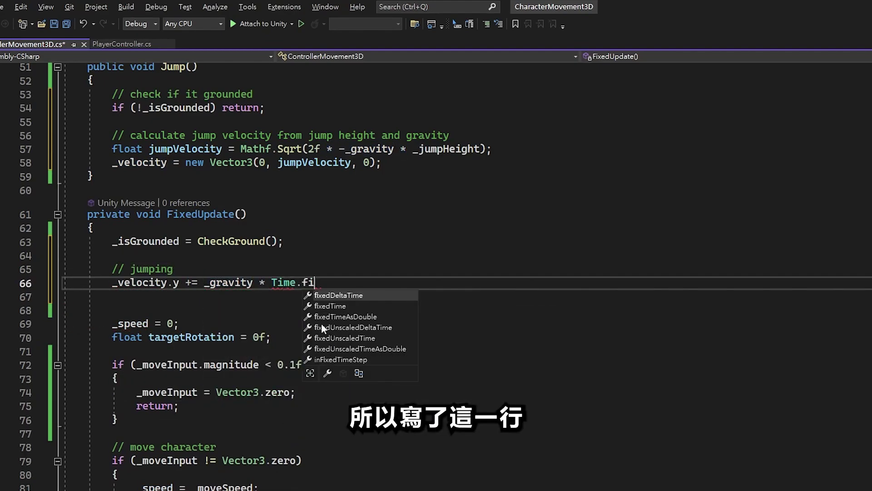
key("Tab")
type(";")
- Move the character controller by _velocity * Time.fixedDeltaTime each physics step
key("Return")
type("_characterCon")
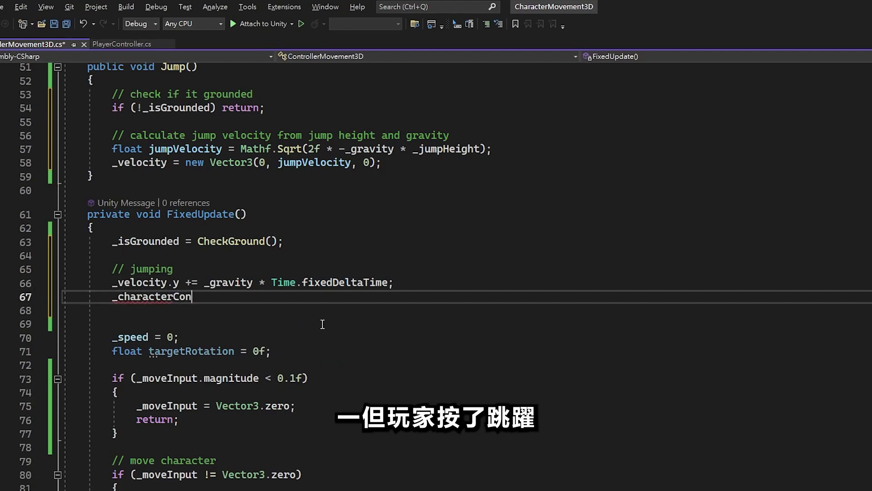
type(".M(_velocity")
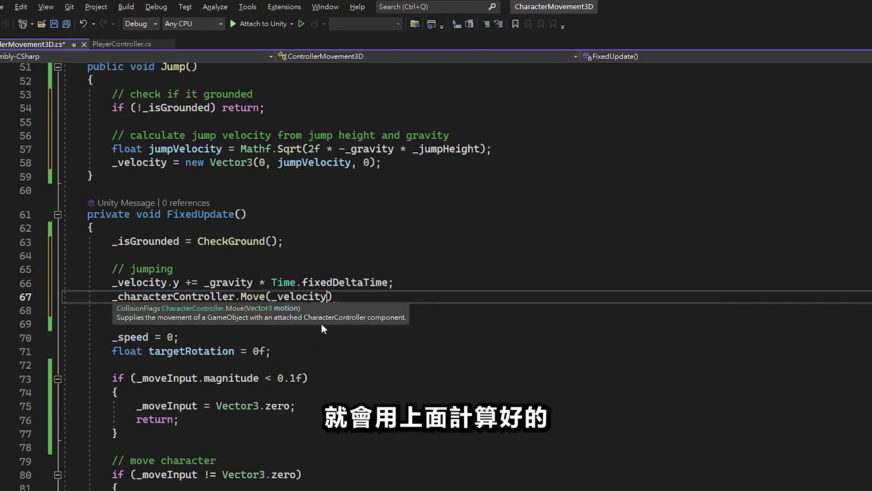
type(" * Time.Fi")
key("Tab")
type(";")
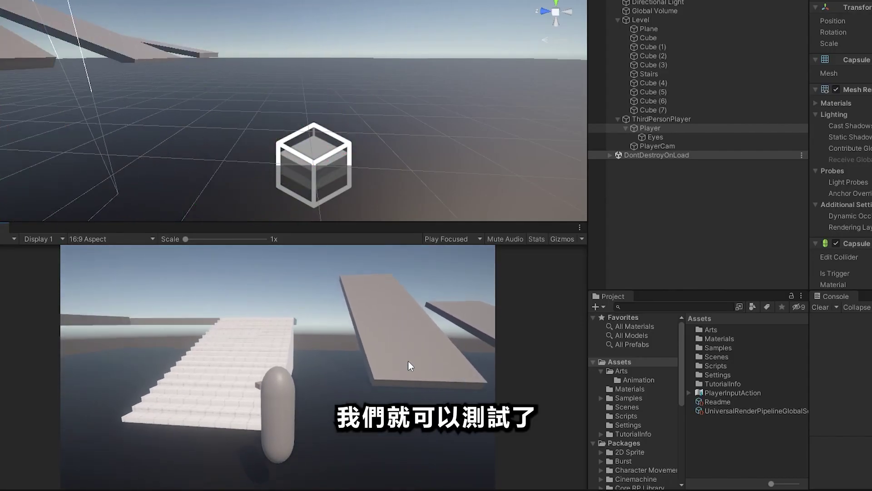
type("d")
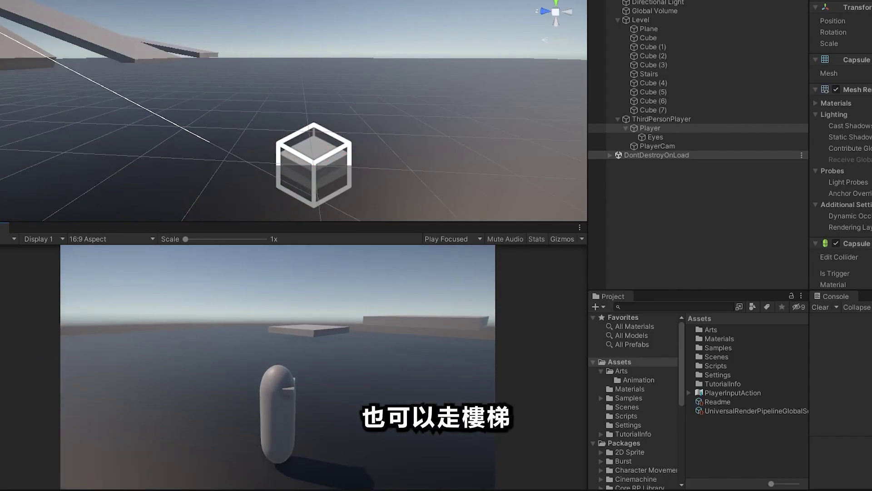
type("a")
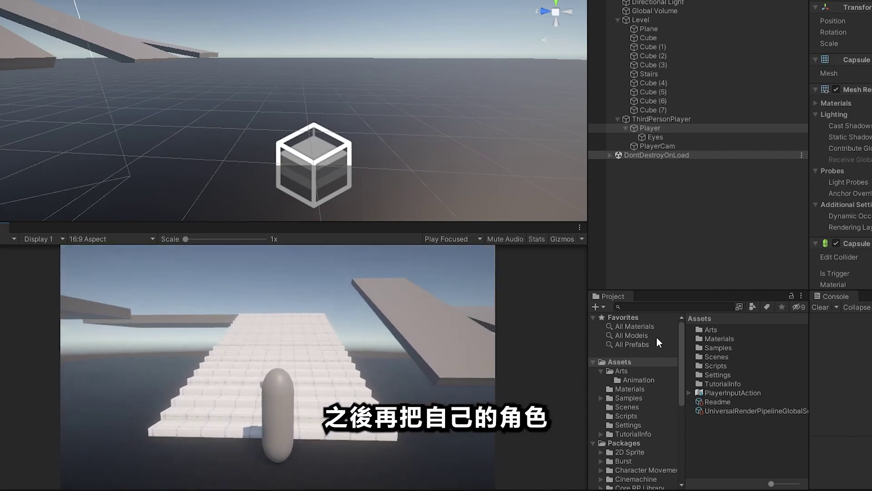
type("d")
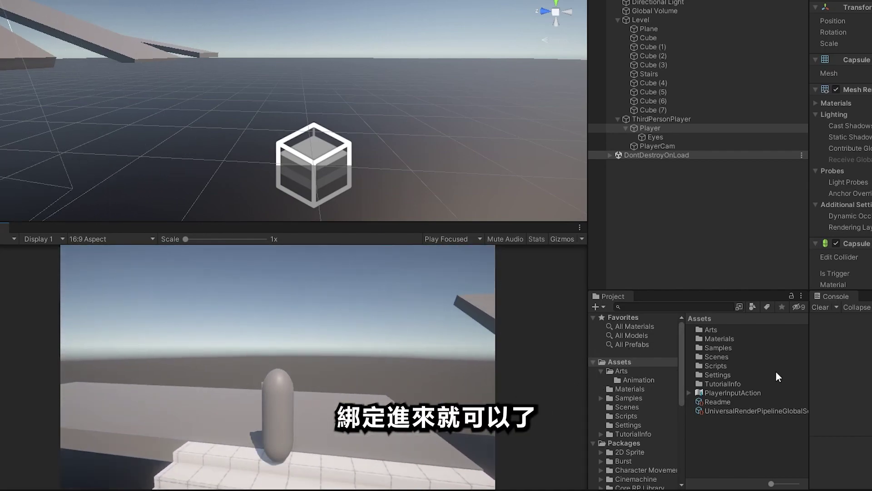
type("w")
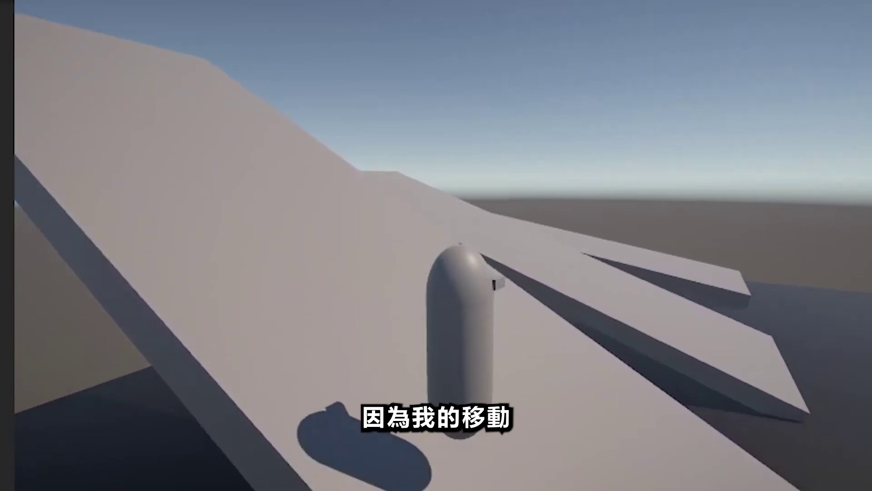
type("w")
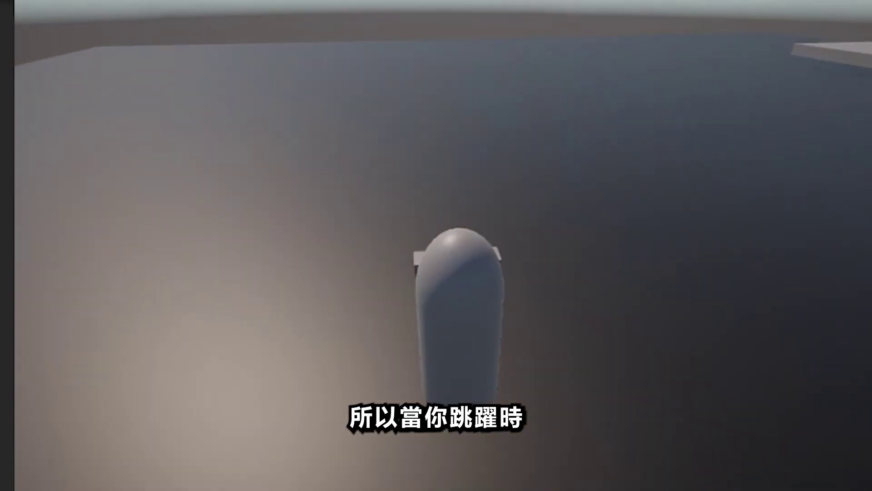